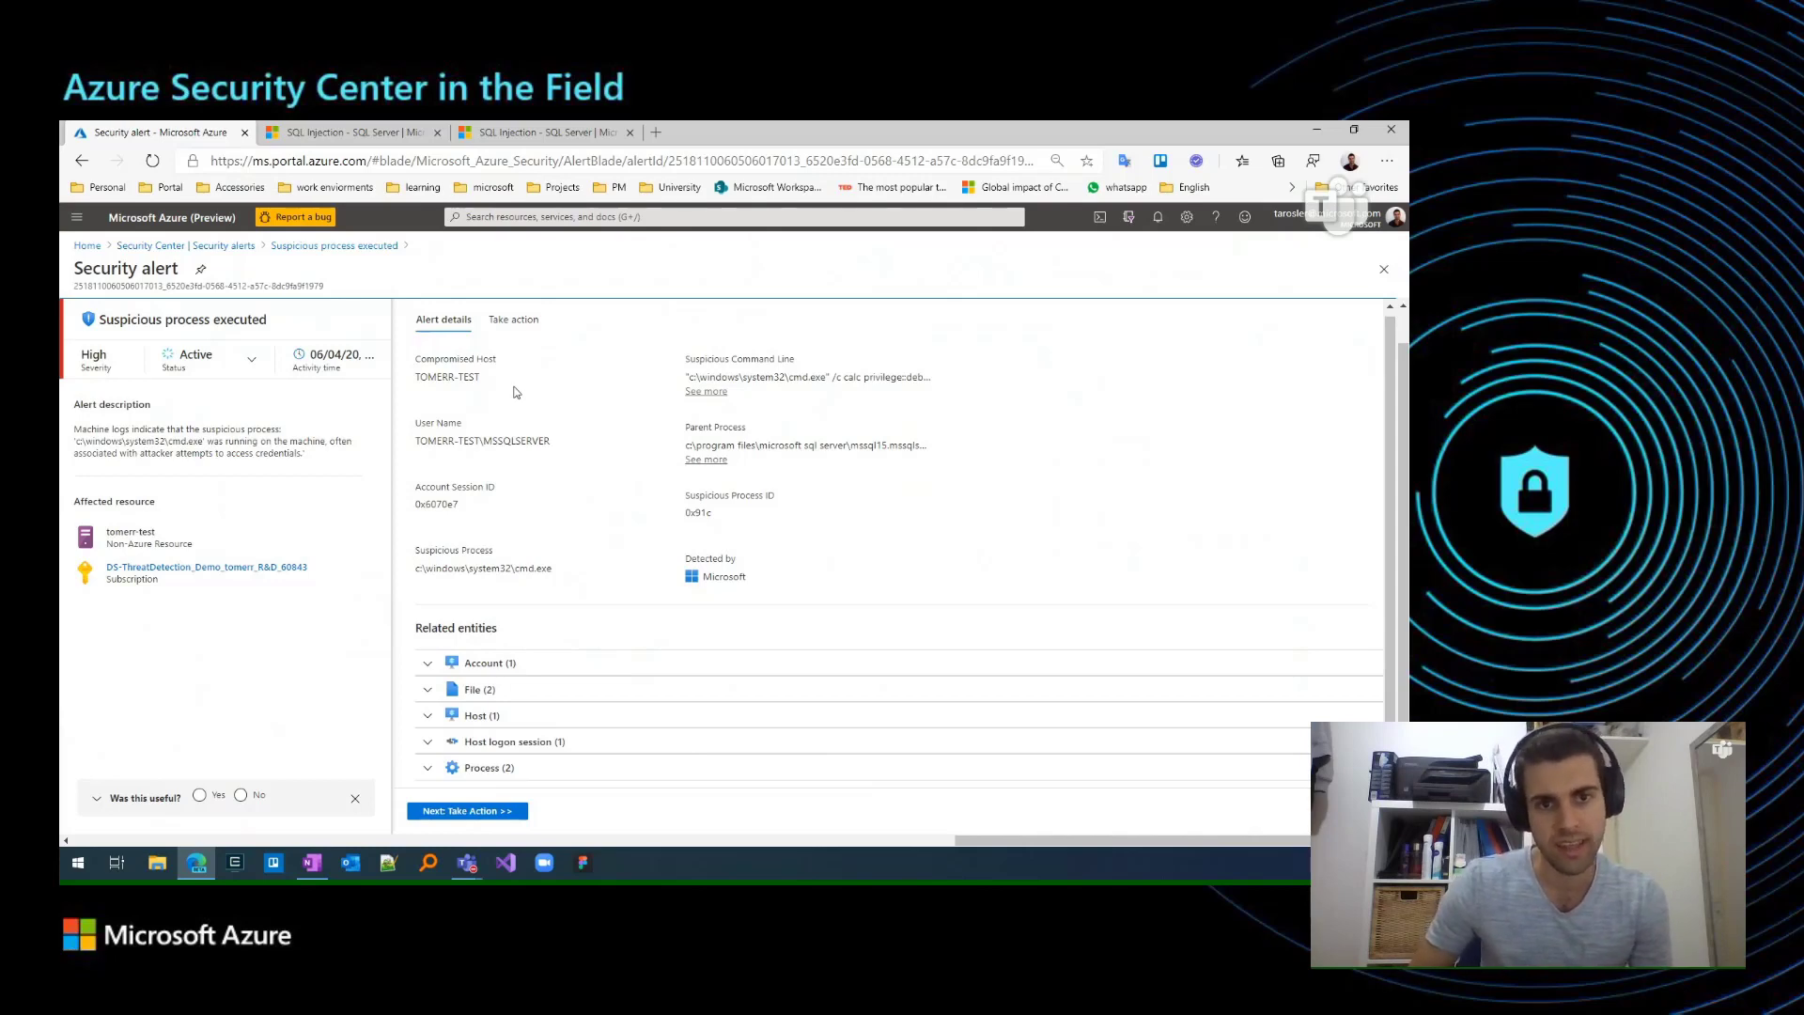
Start a new suppression rule from the suspicious process alert's option to suppress similar alerts.
left_click(508, 322)
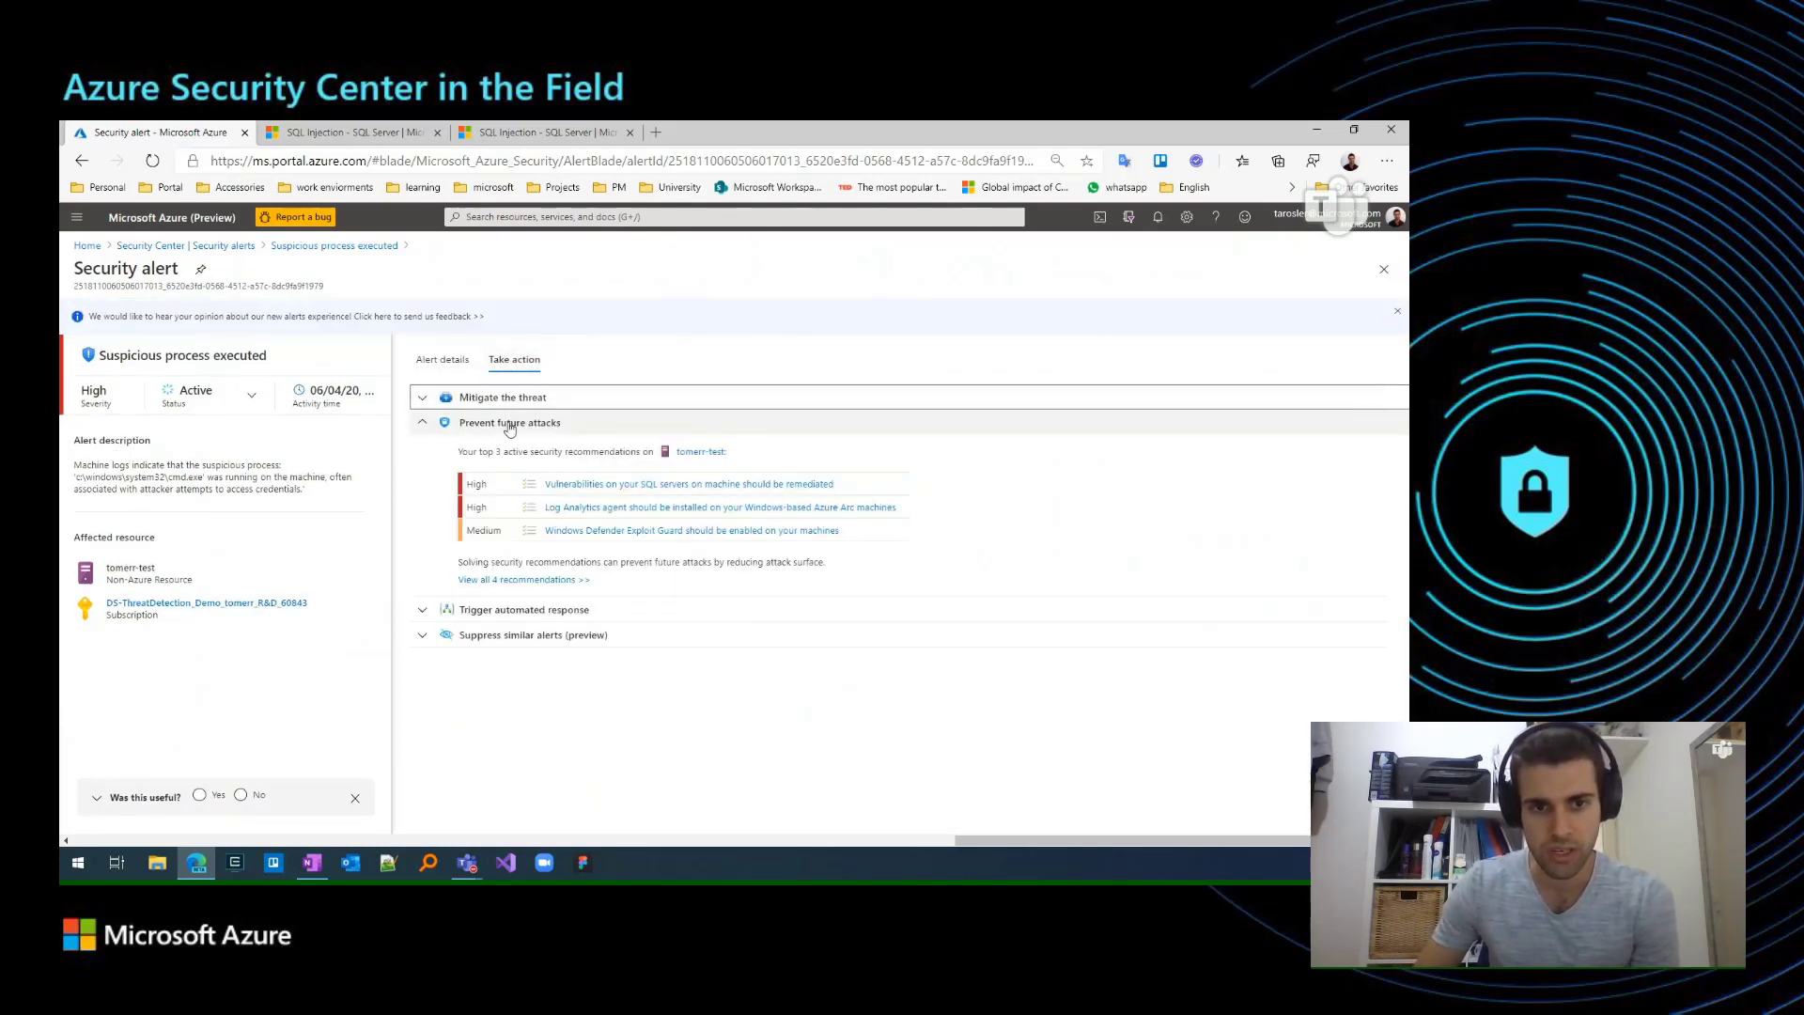
left_click(510, 423)
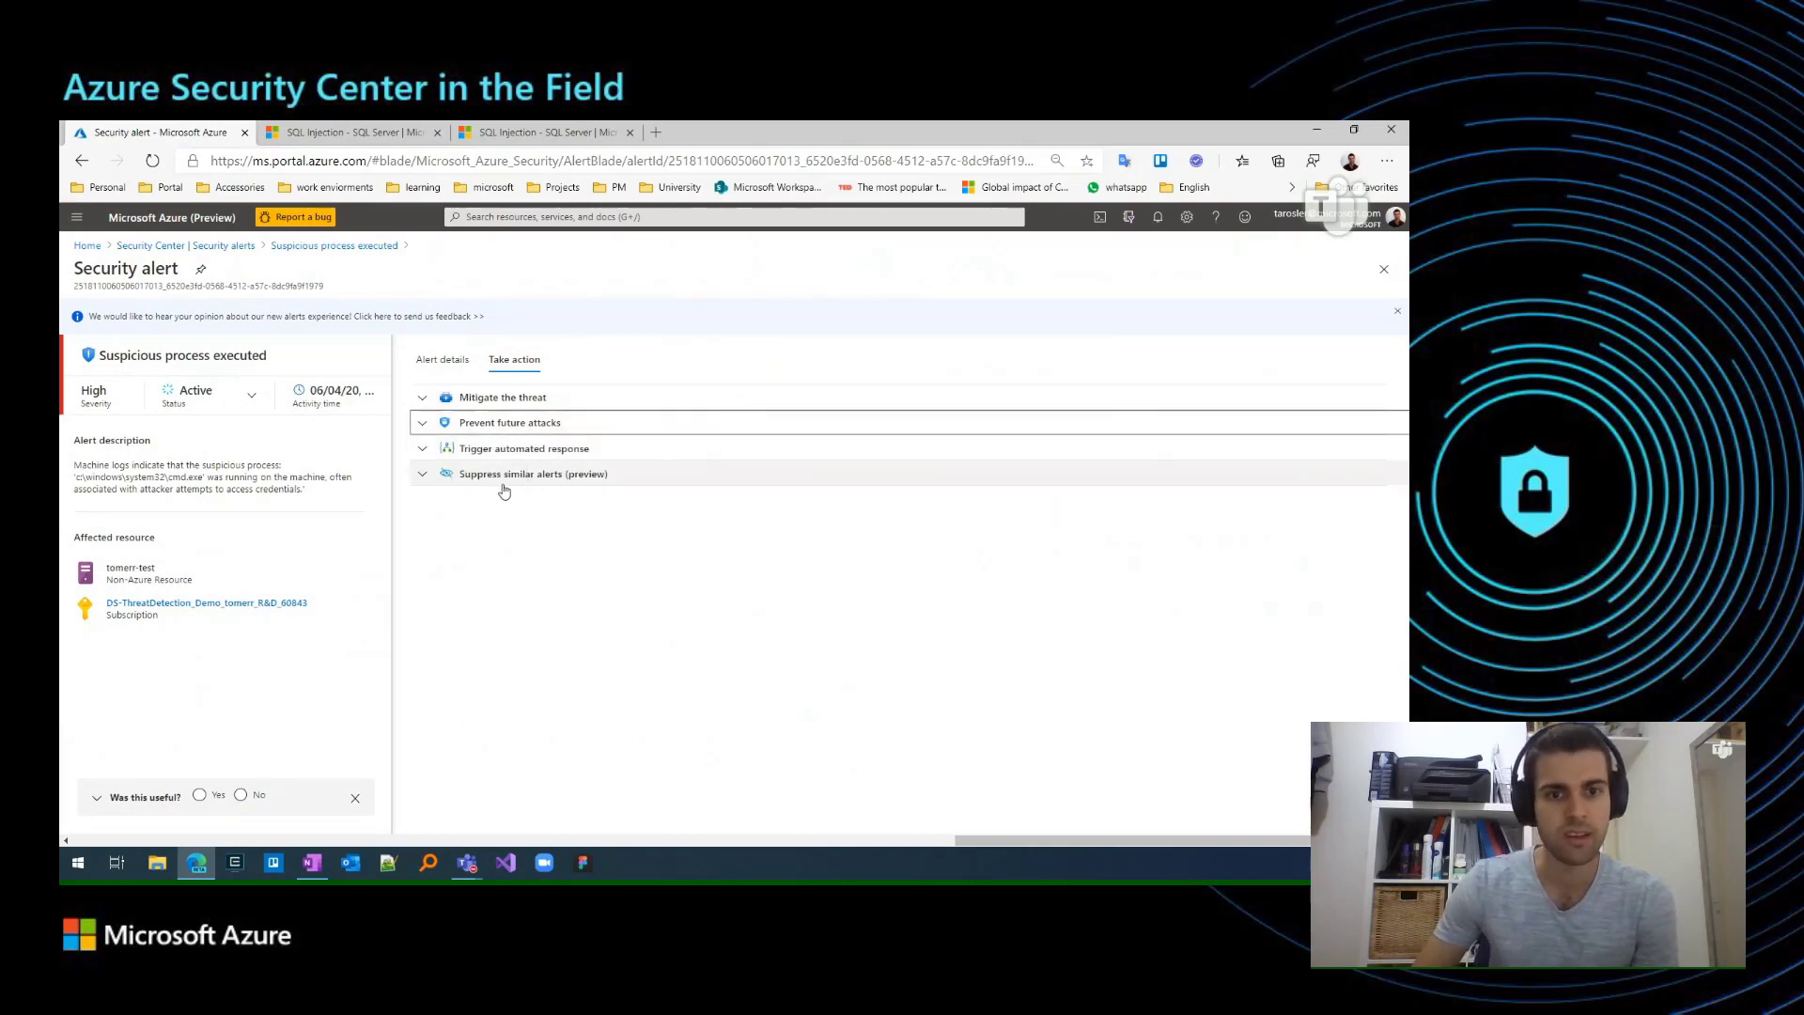
left_click(490, 479)
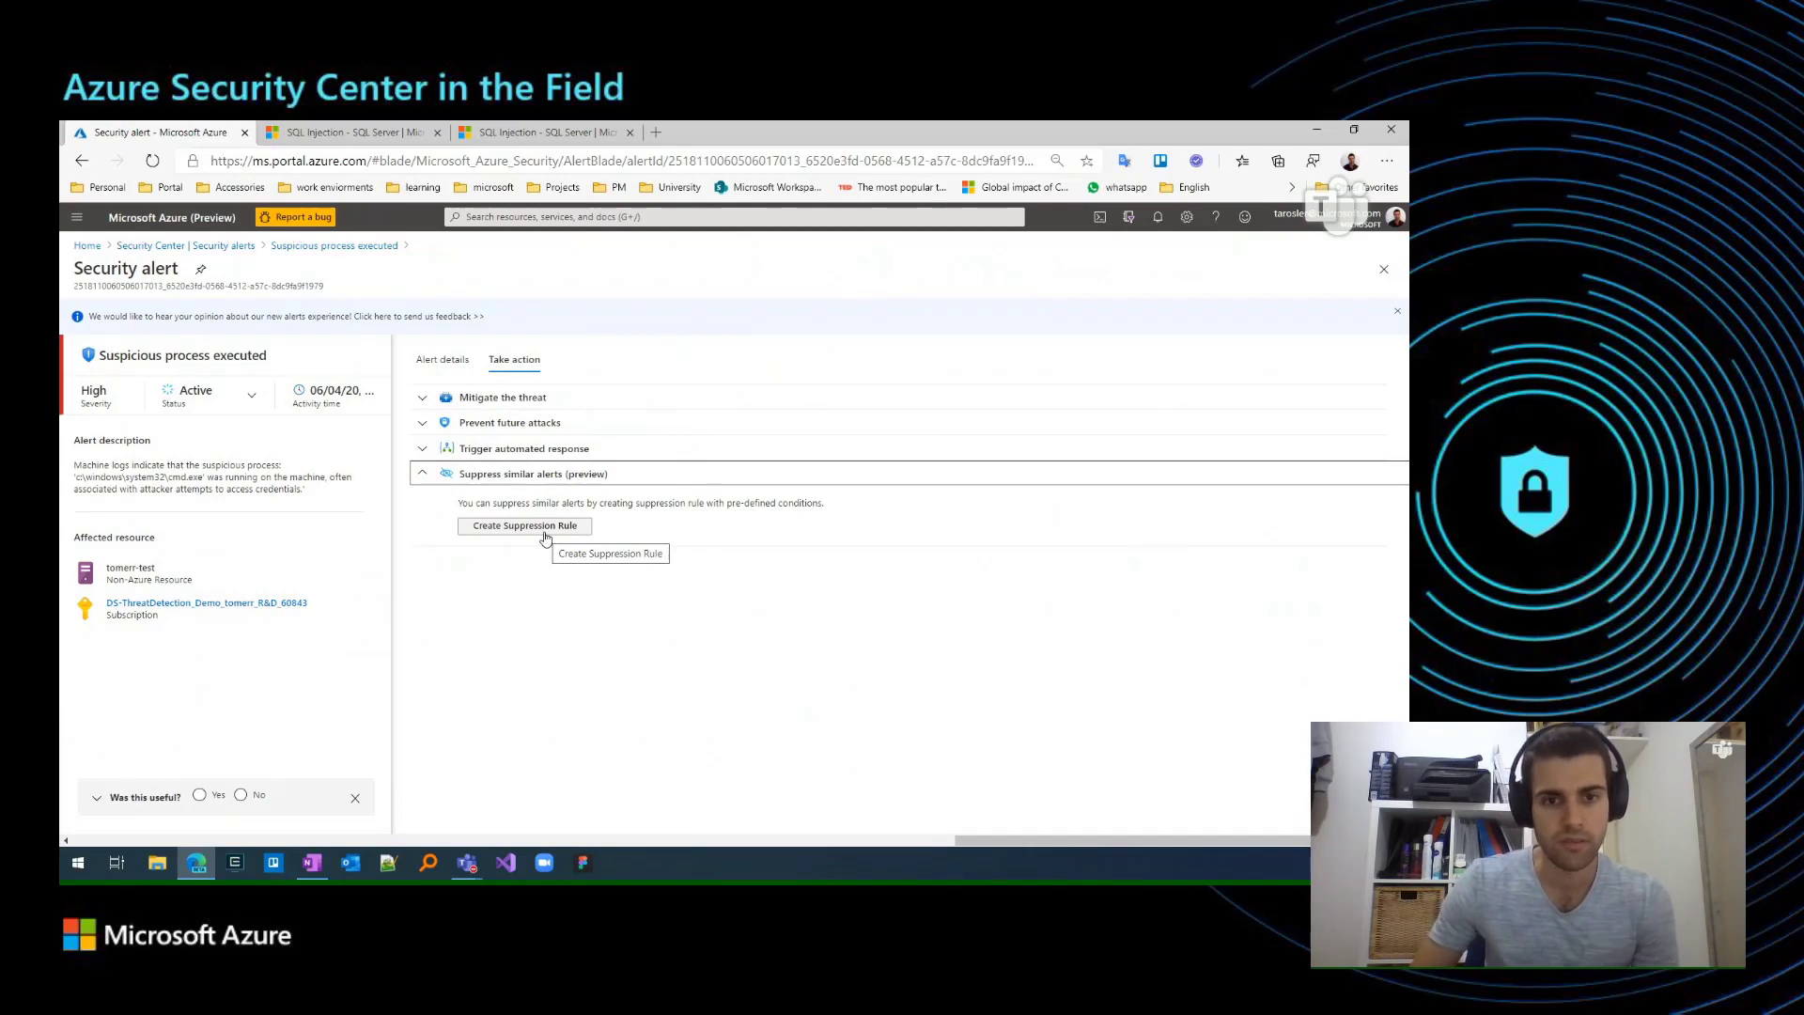
left_click(521, 529)
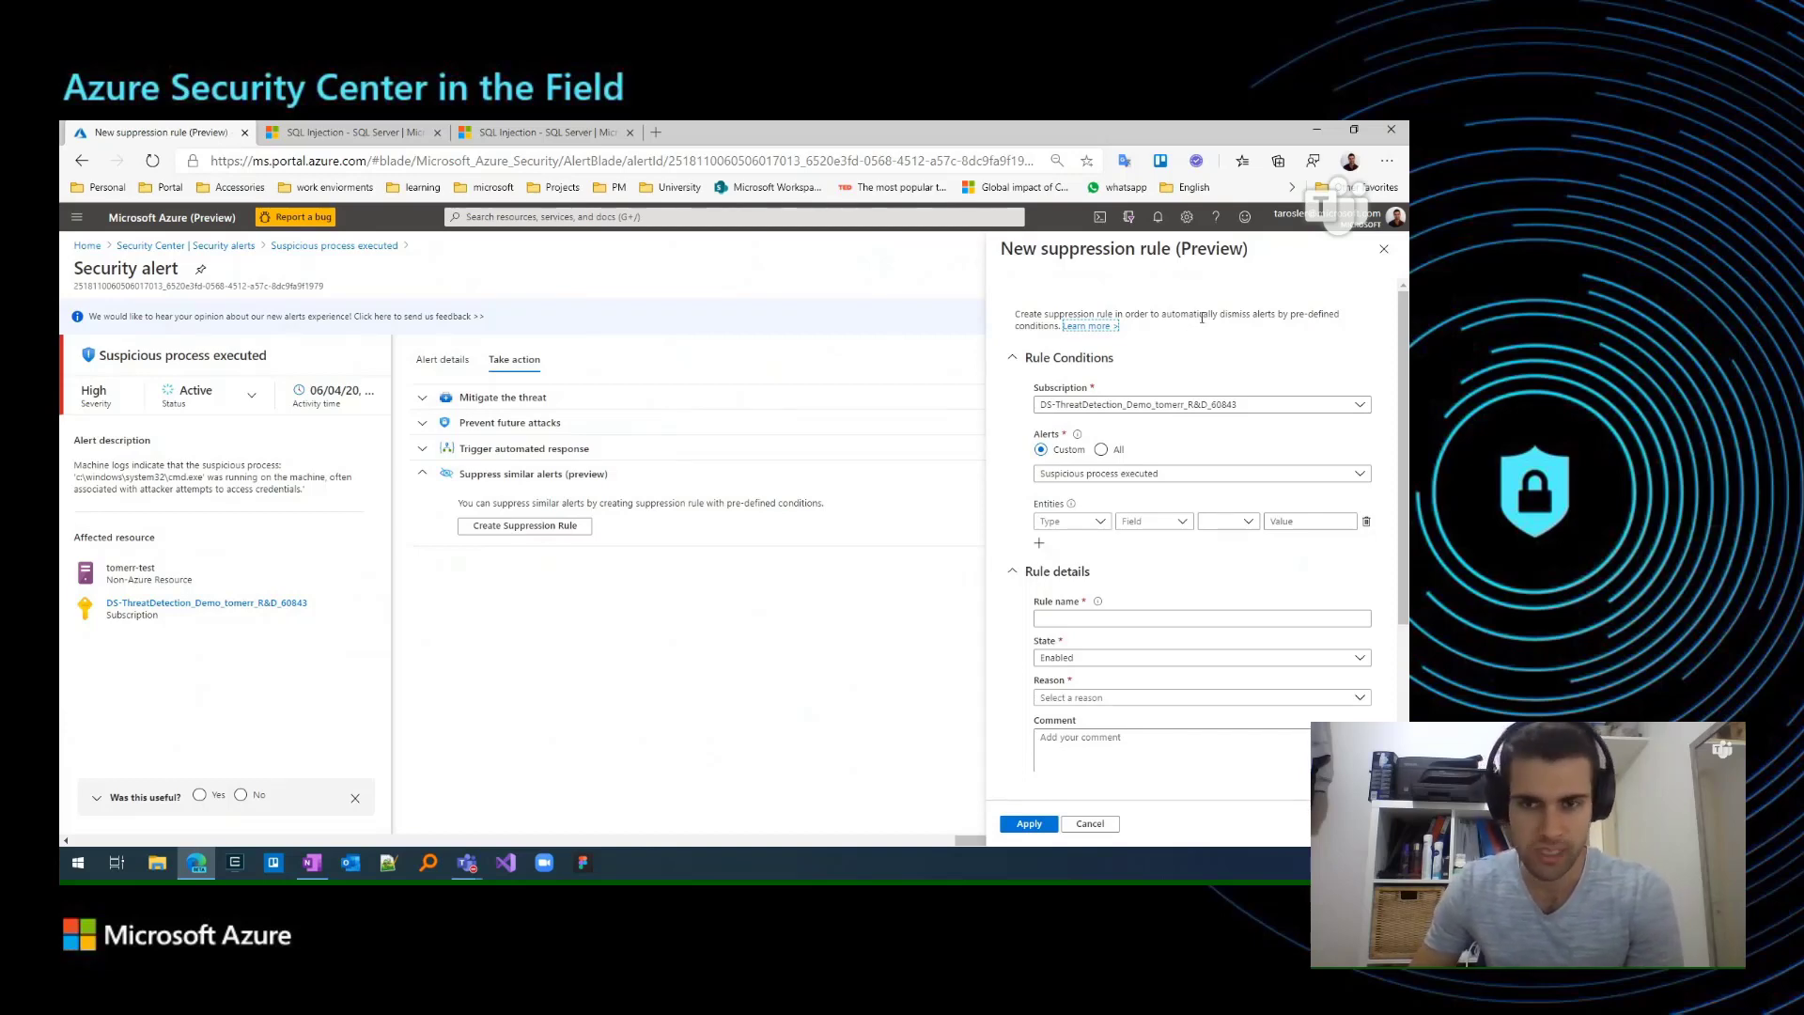
Examine the new rule's subscription choices, selected alert type and available entity types without changing them.
scroll(1190, 335, "down", 1)
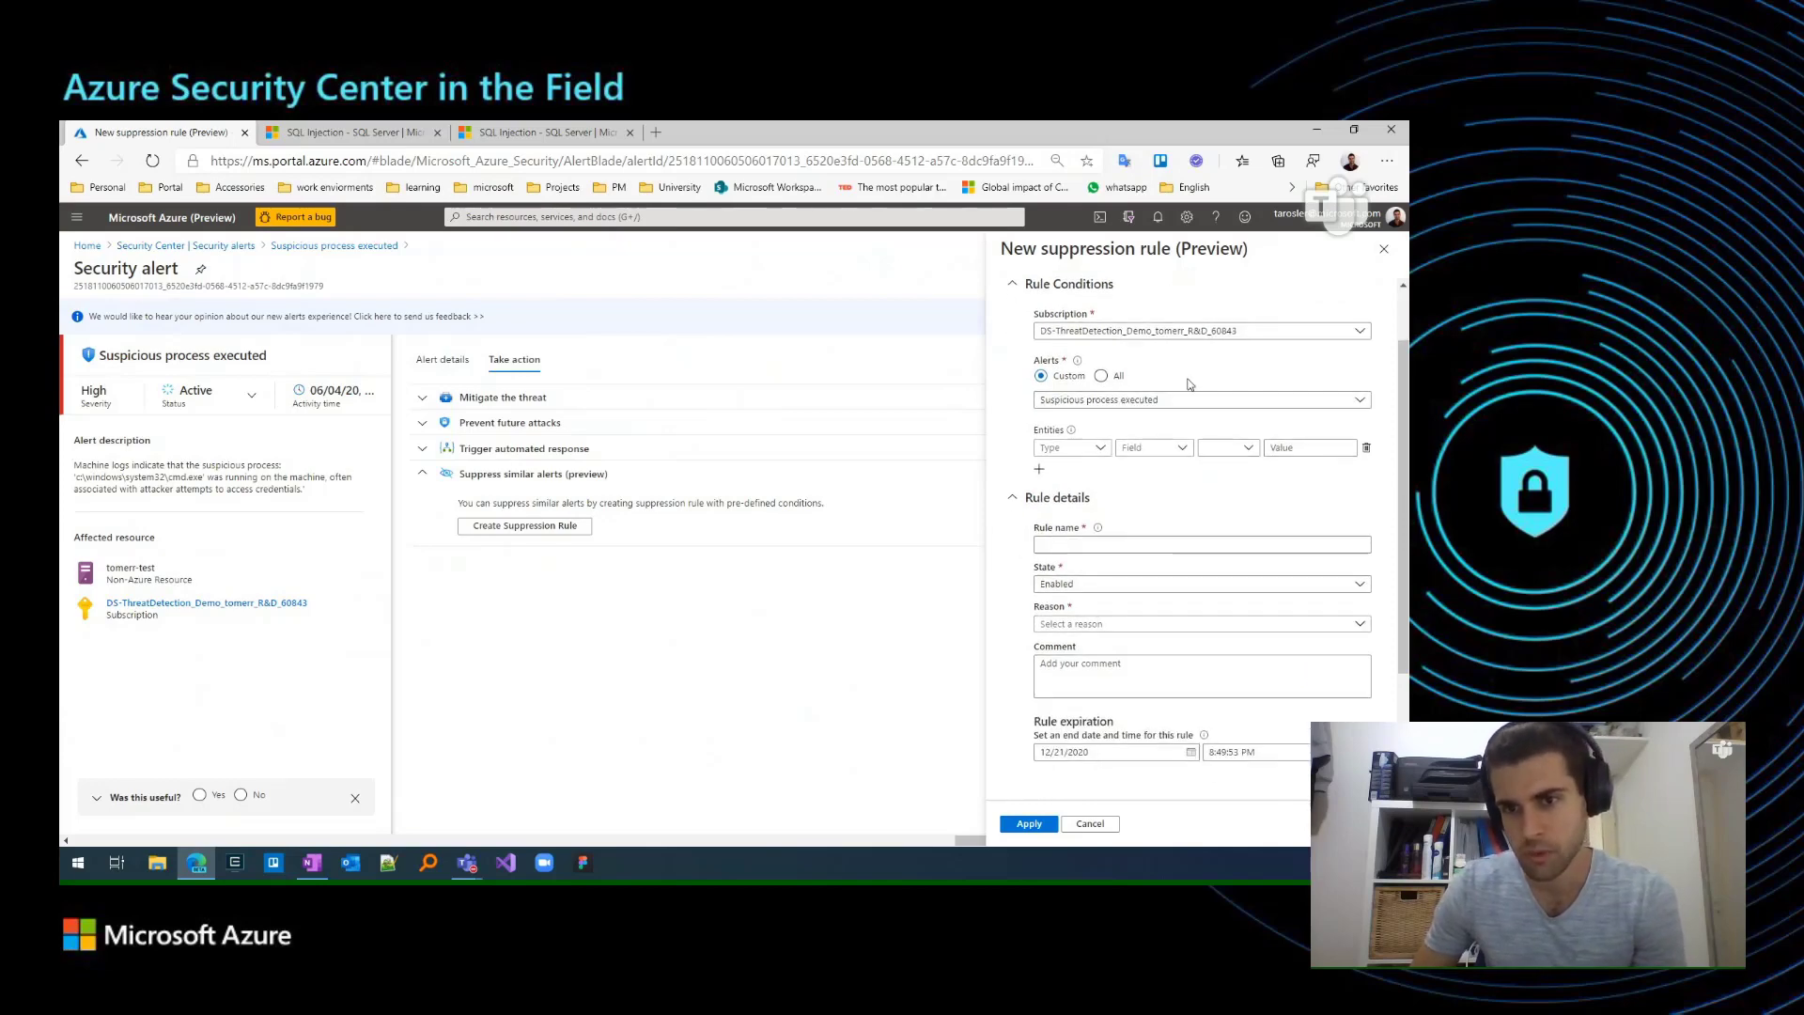
left_click(1223, 335)
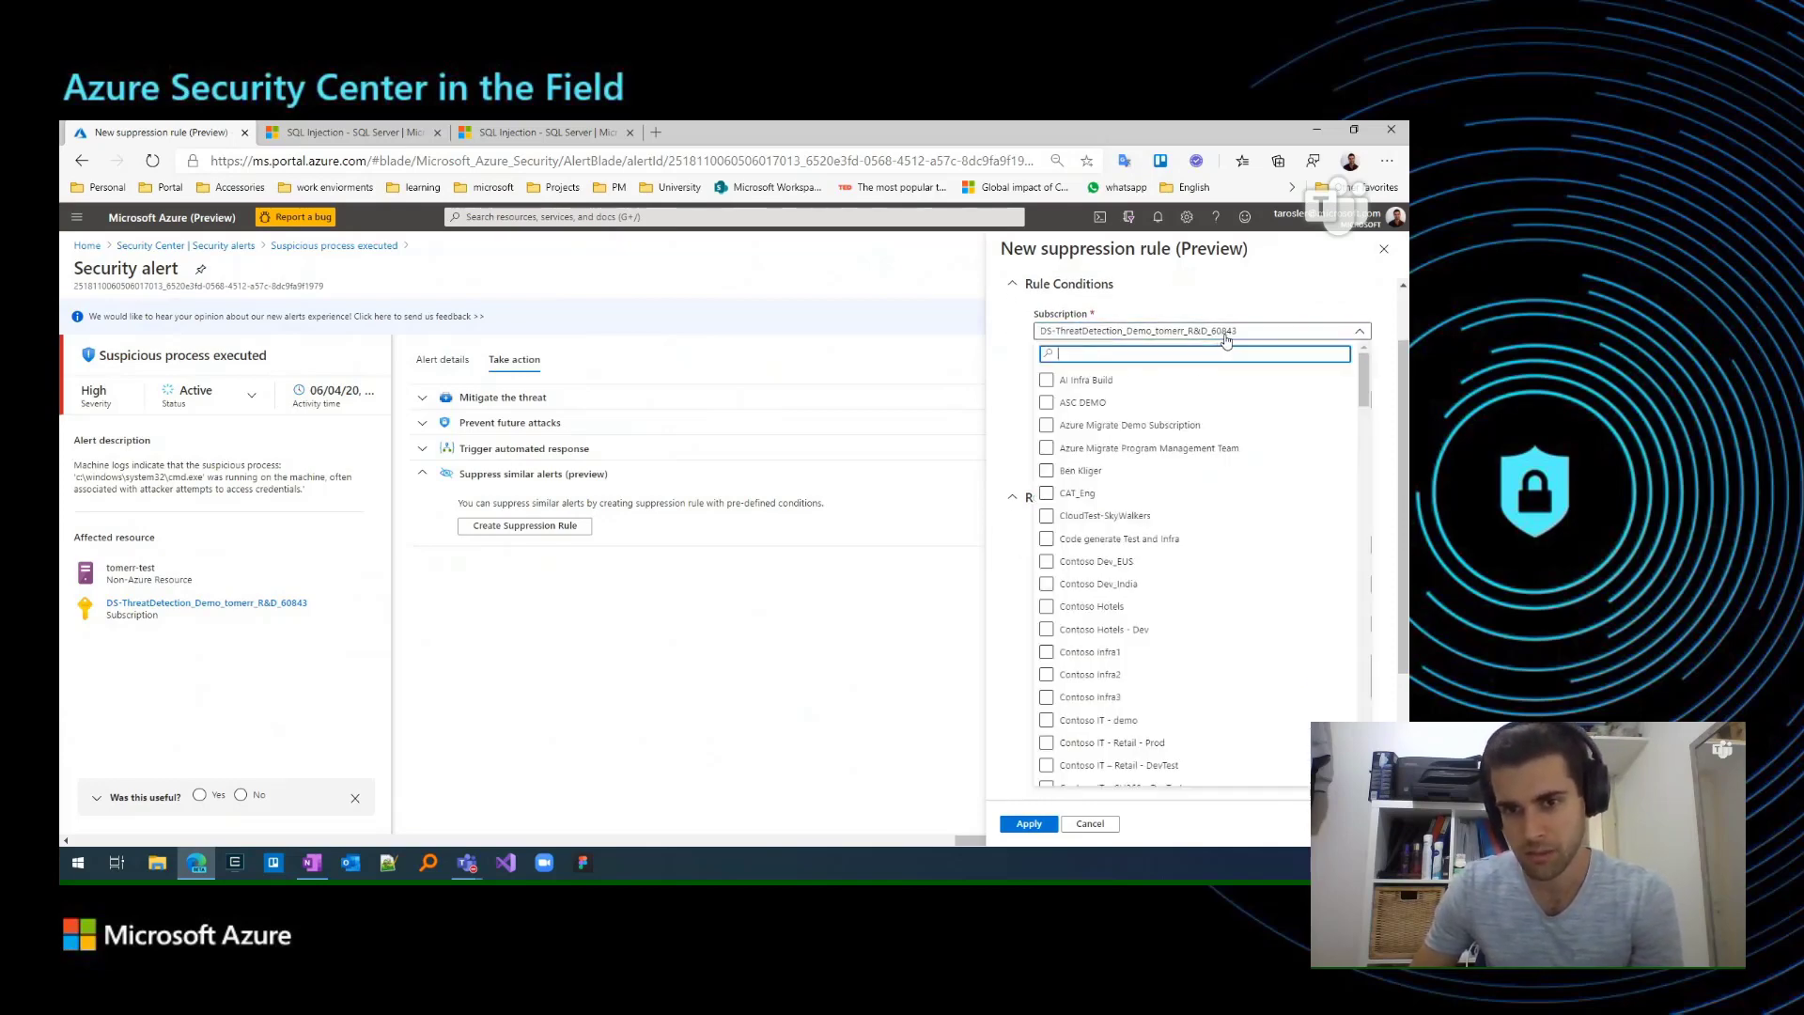
left_click(1222, 335)
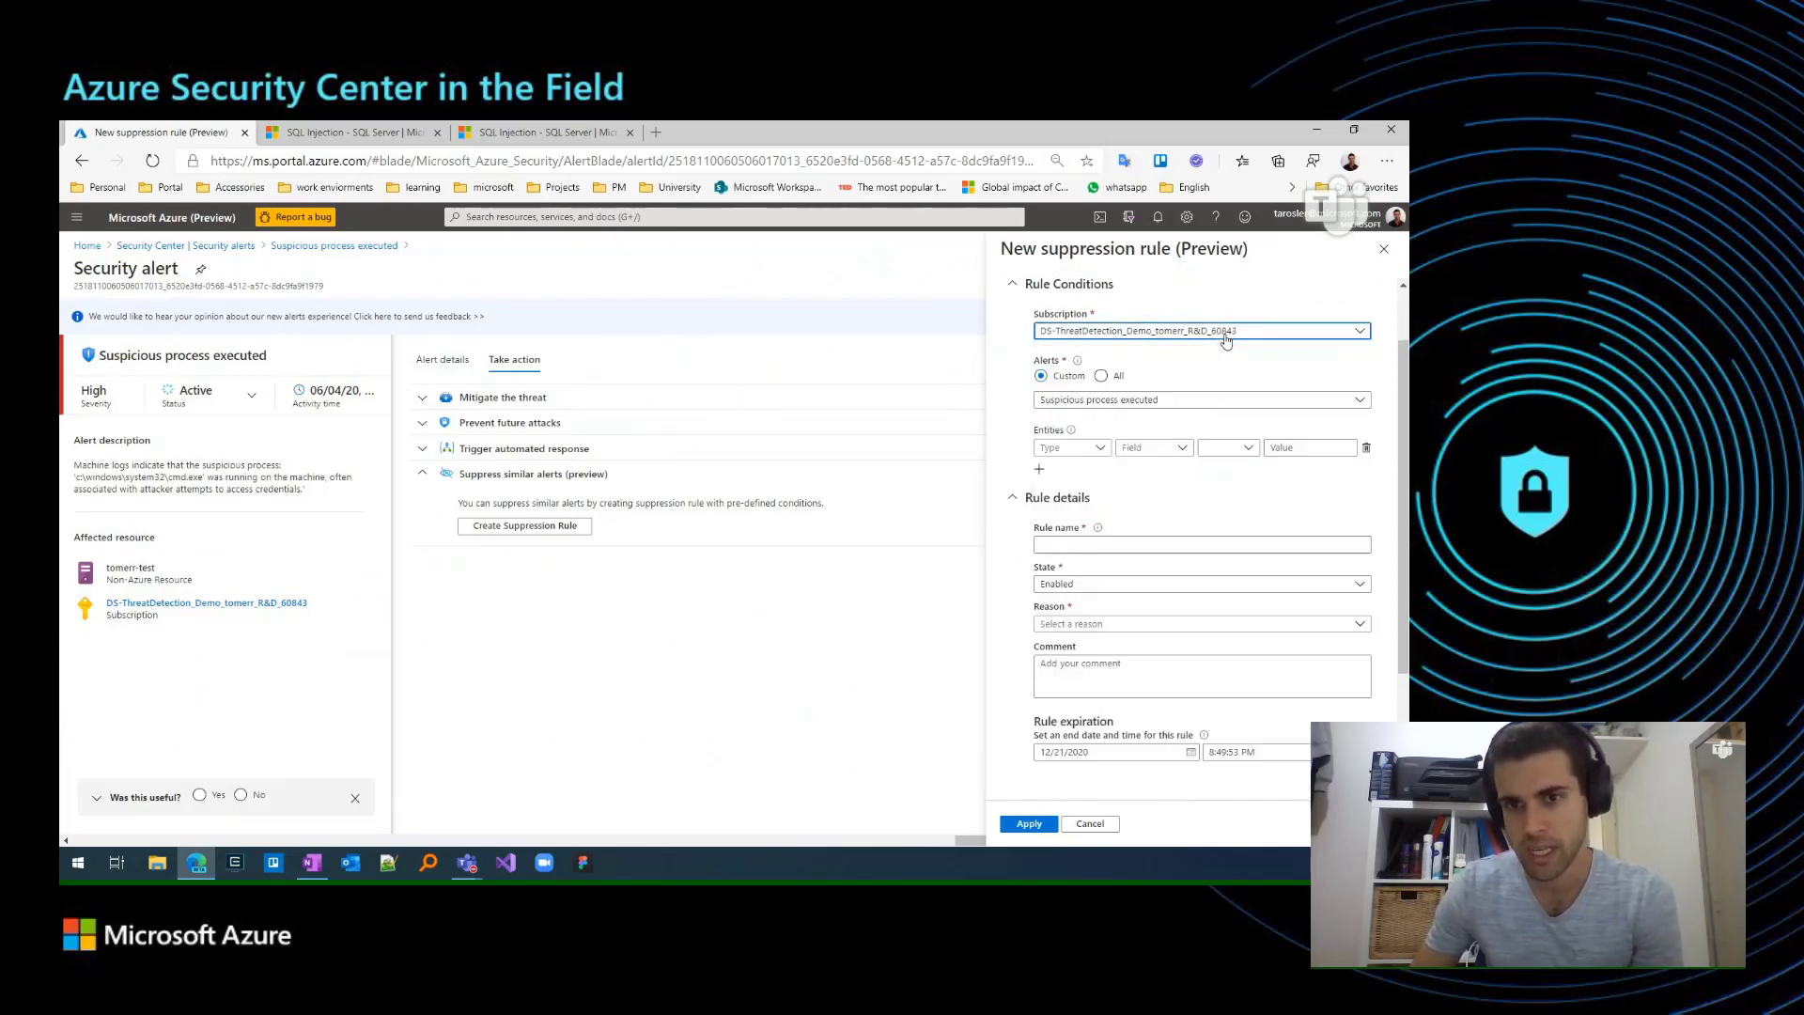
left_click(1089, 405)
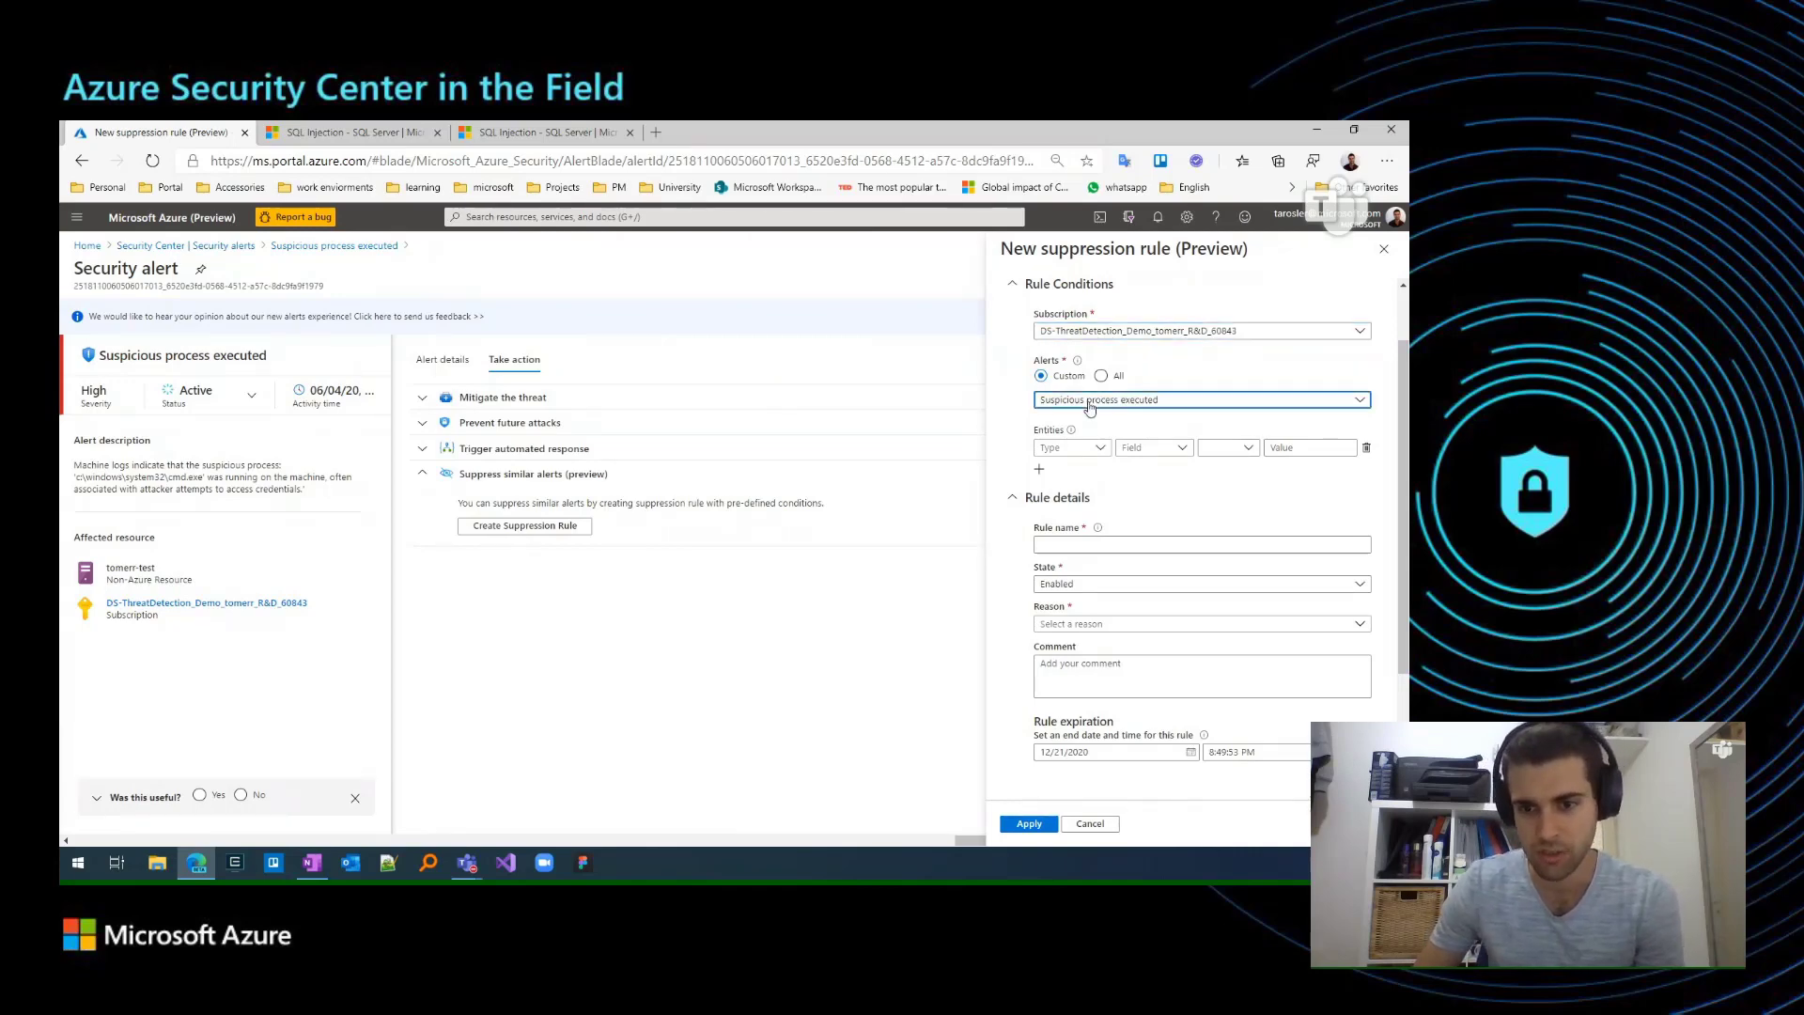
left_click(1089, 405)
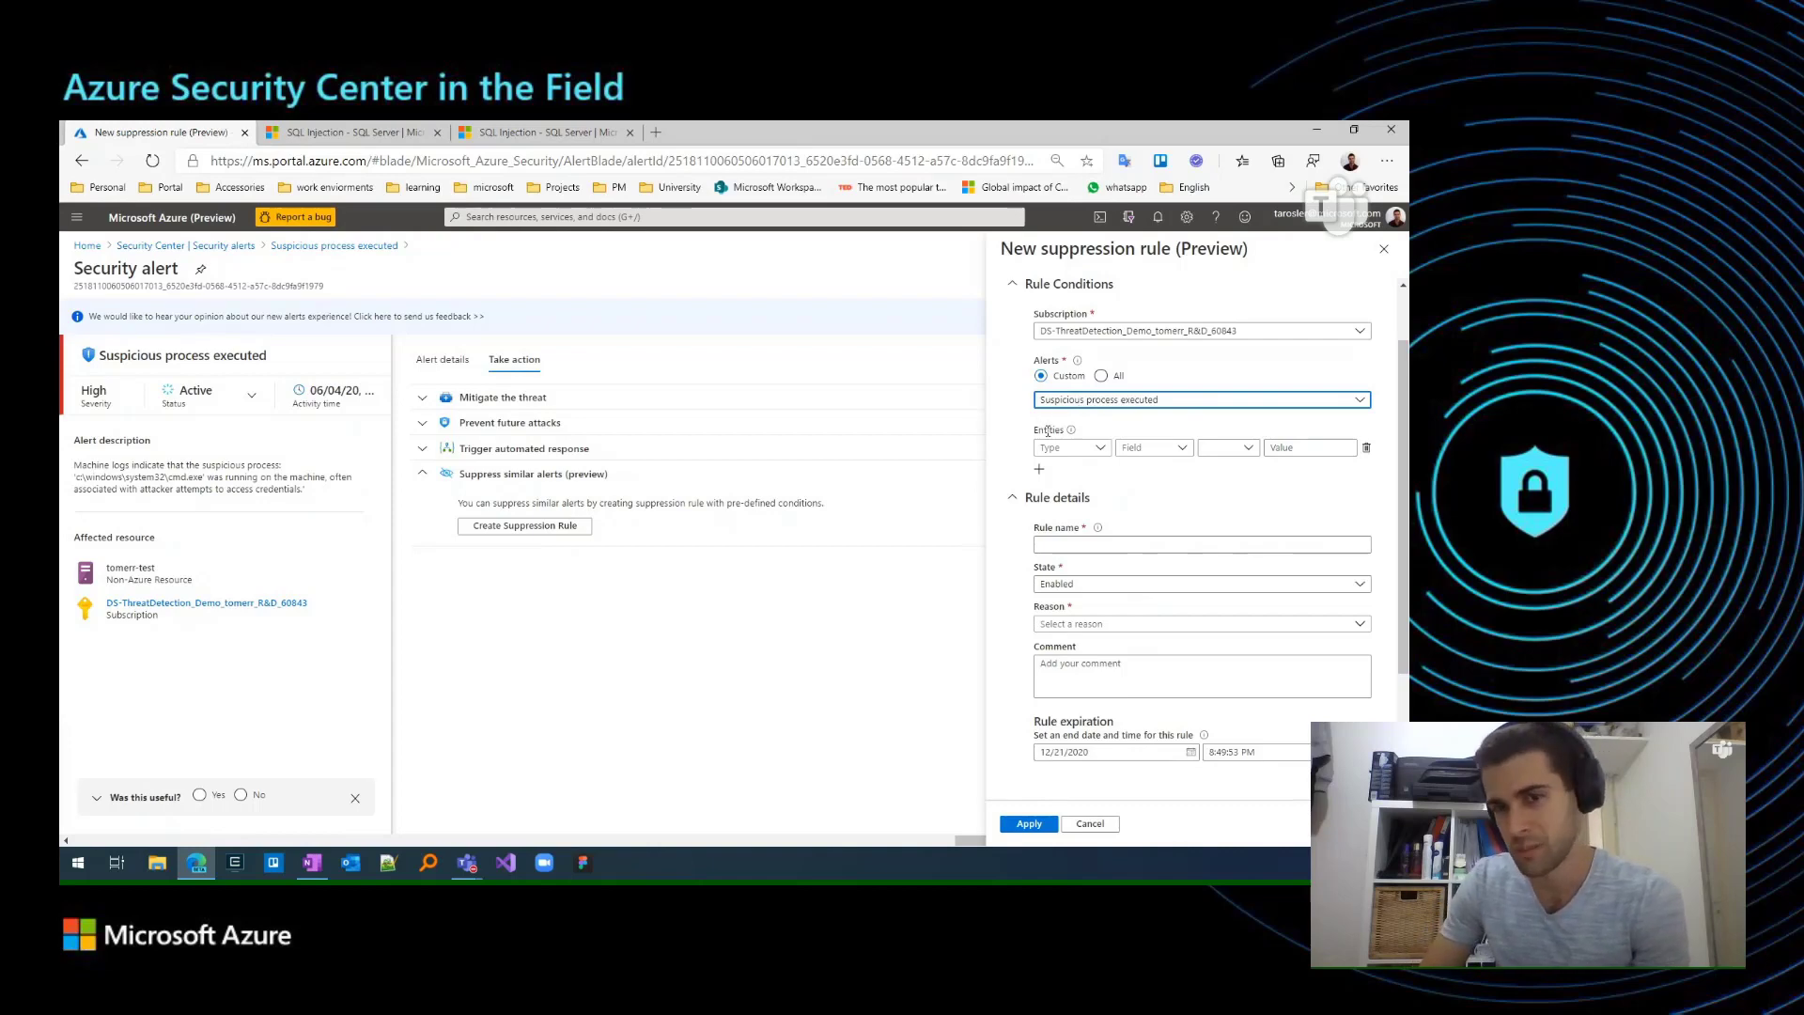
mouse_move(1068, 435)
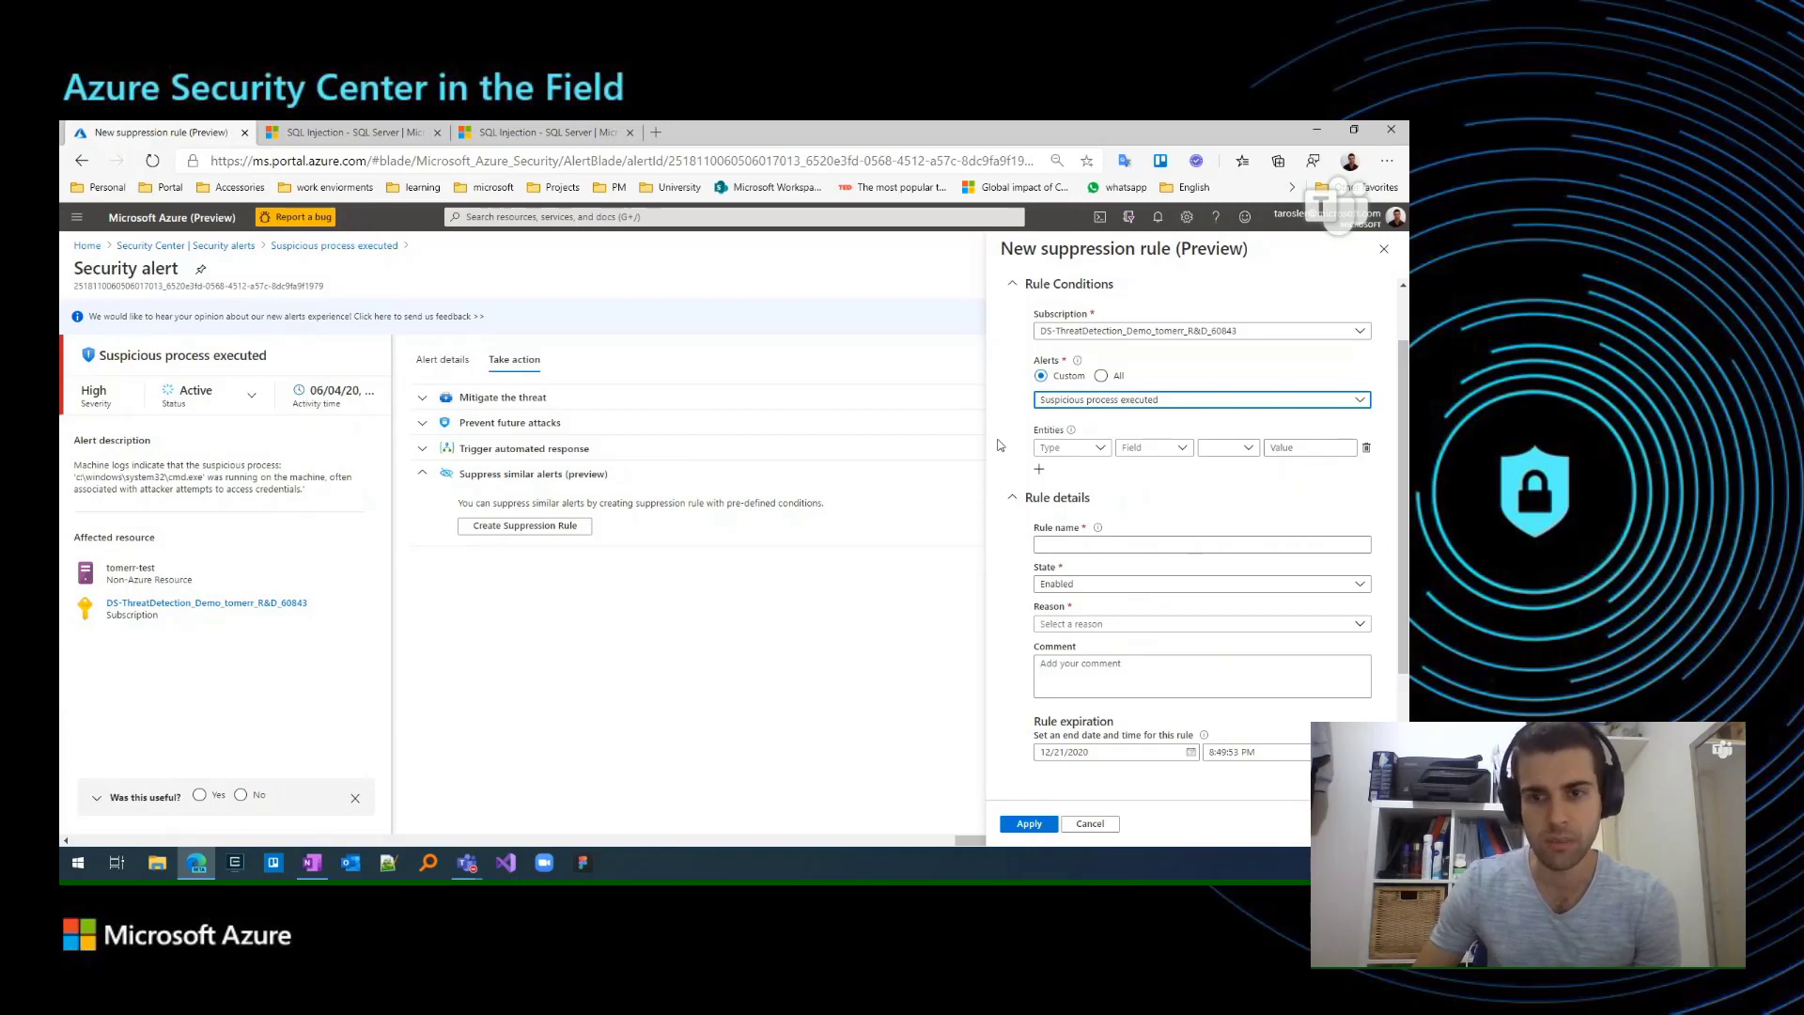
left_click(1072, 449)
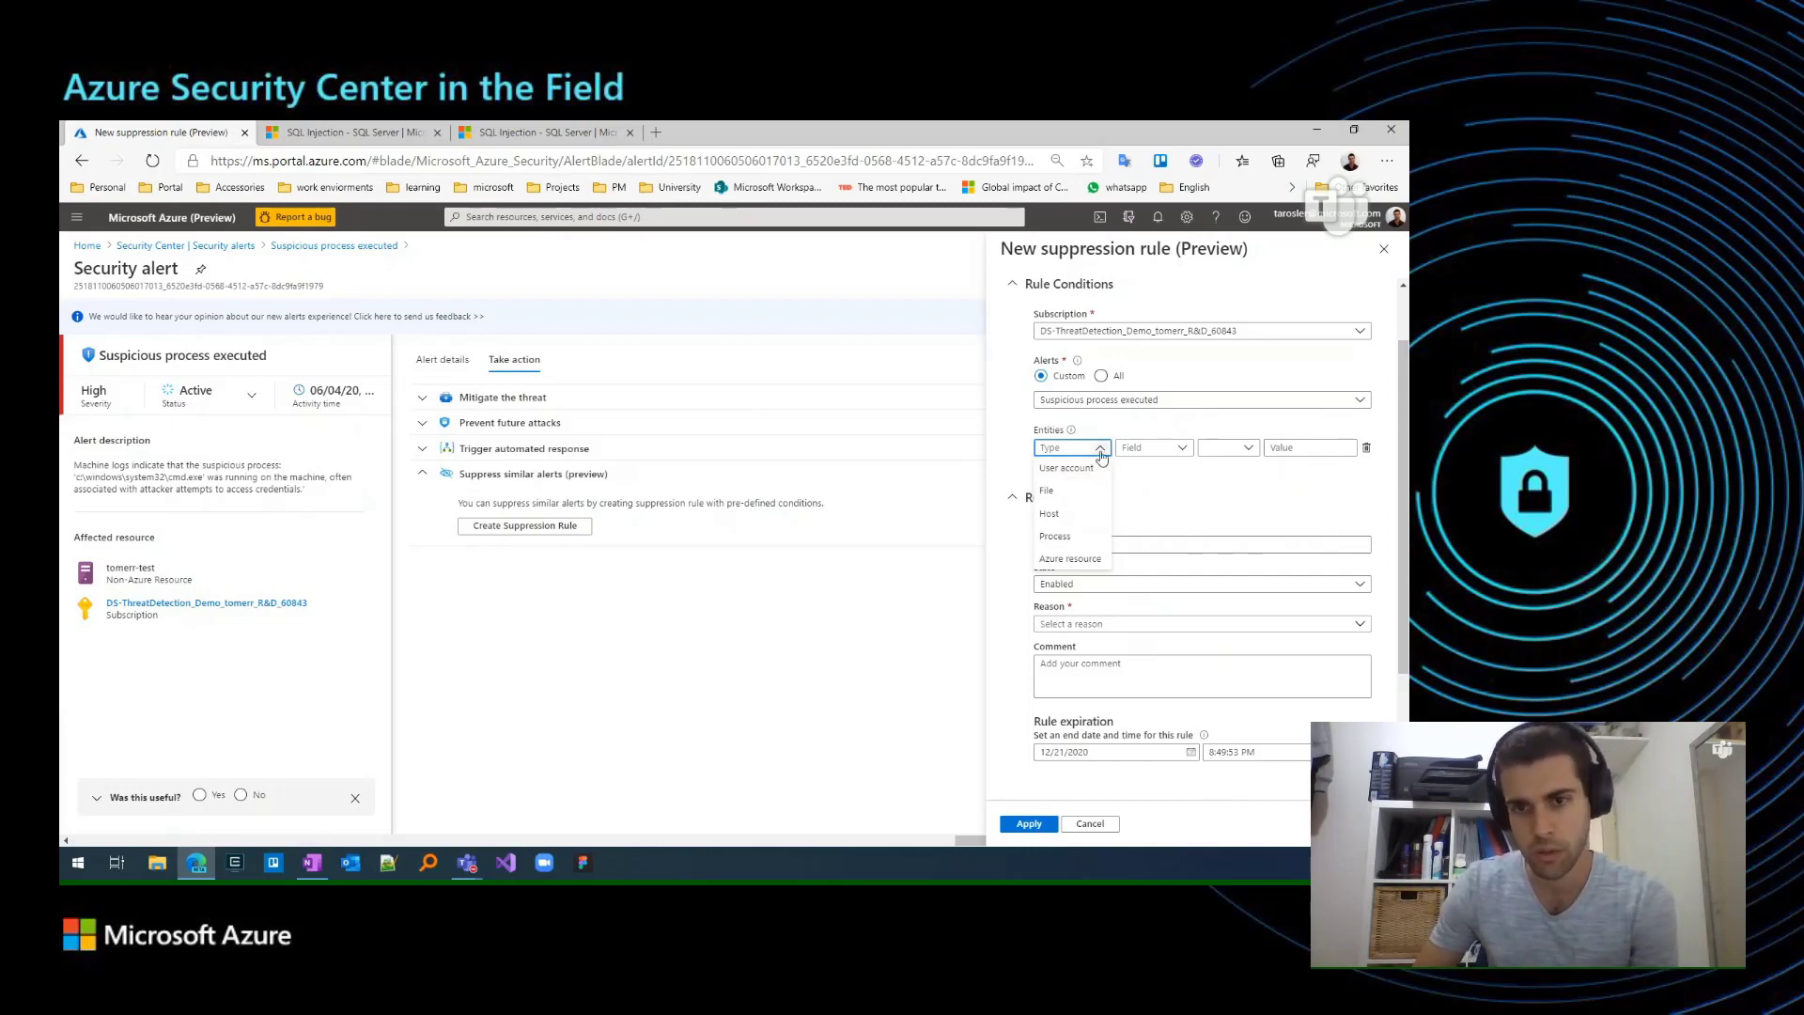
left_click(1100, 453)
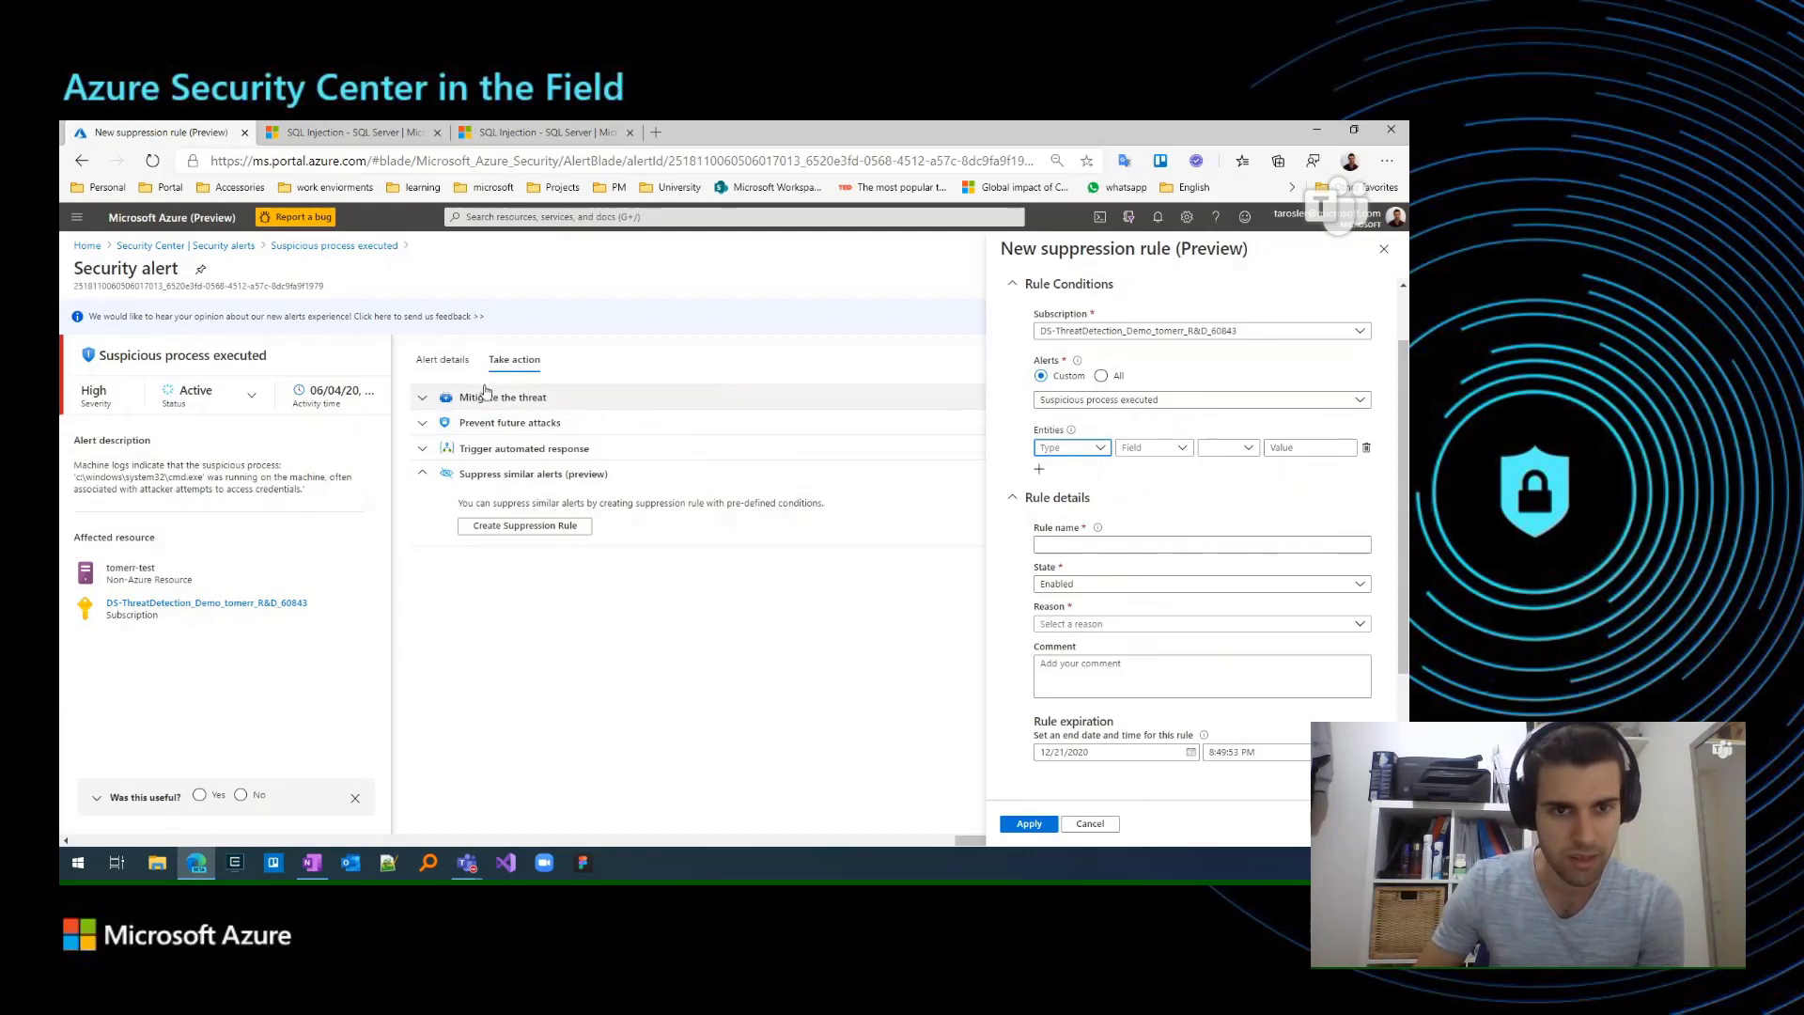
Look up the host and process entities in the alert's details while keeping the suppression rule form open.
left_click(437, 367)
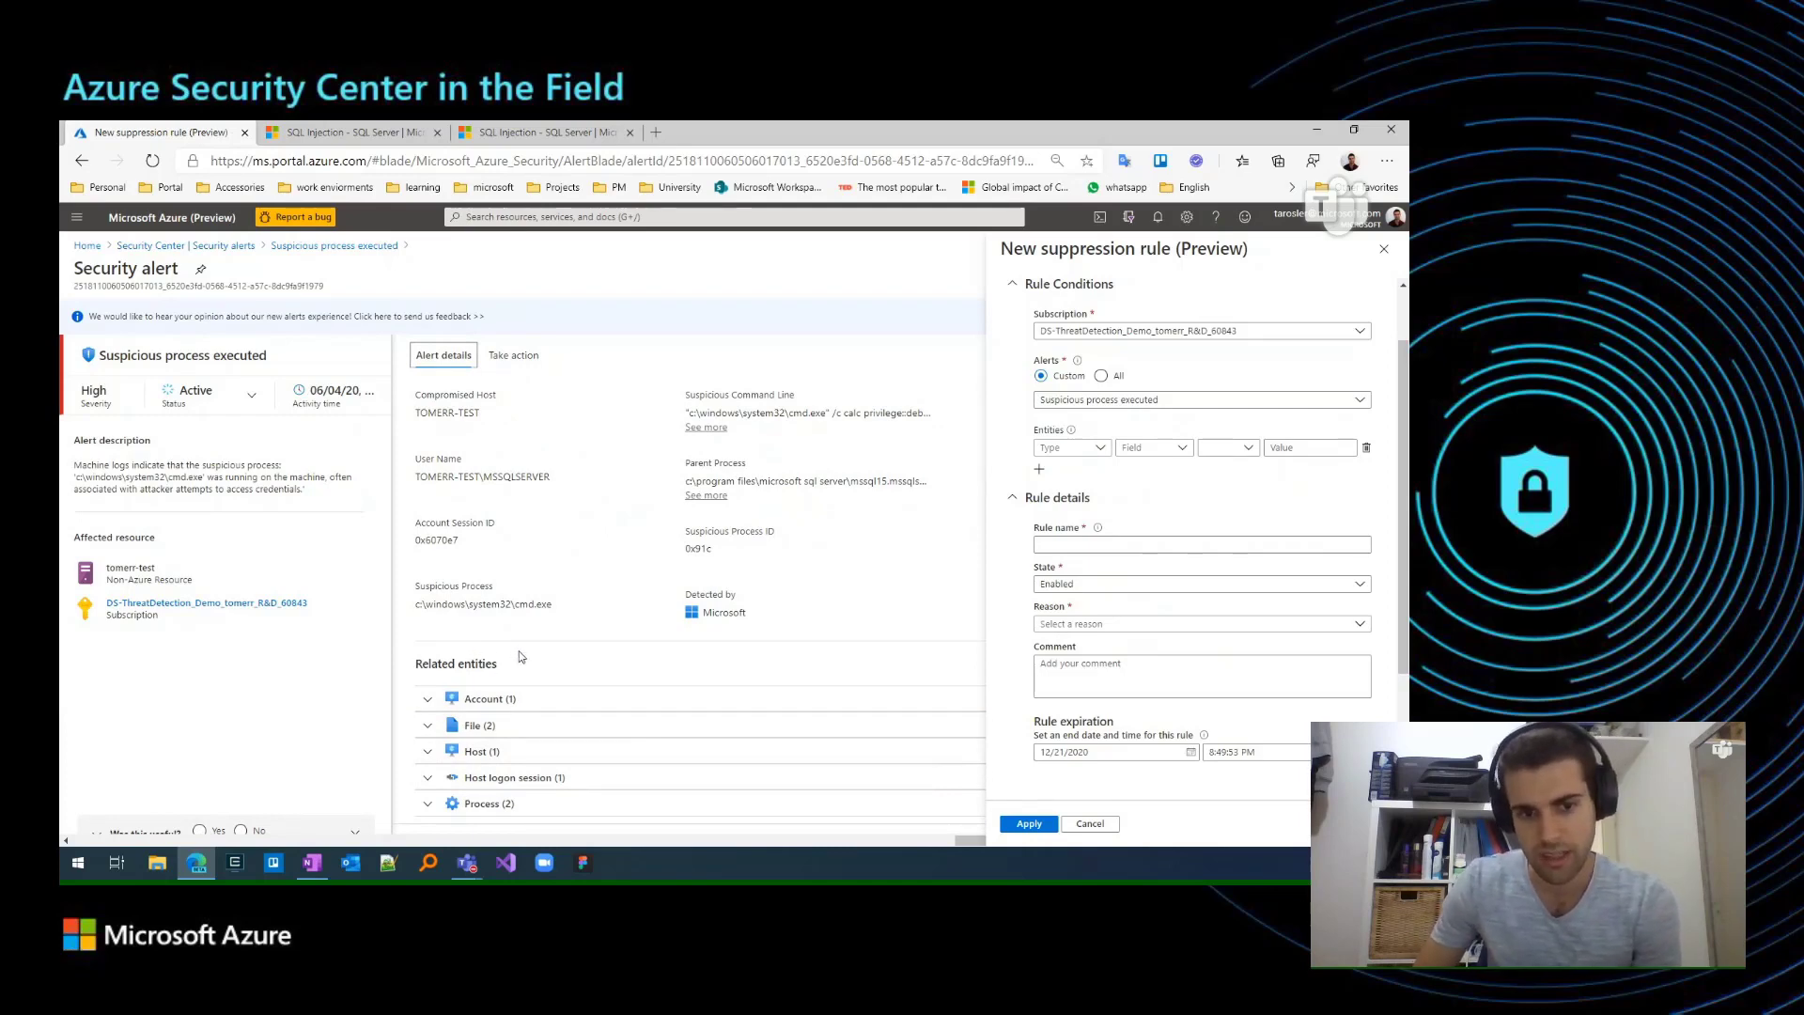
left_click(430, 753)
scroll(432, 789, "down", 1)
left_click(431, 806)
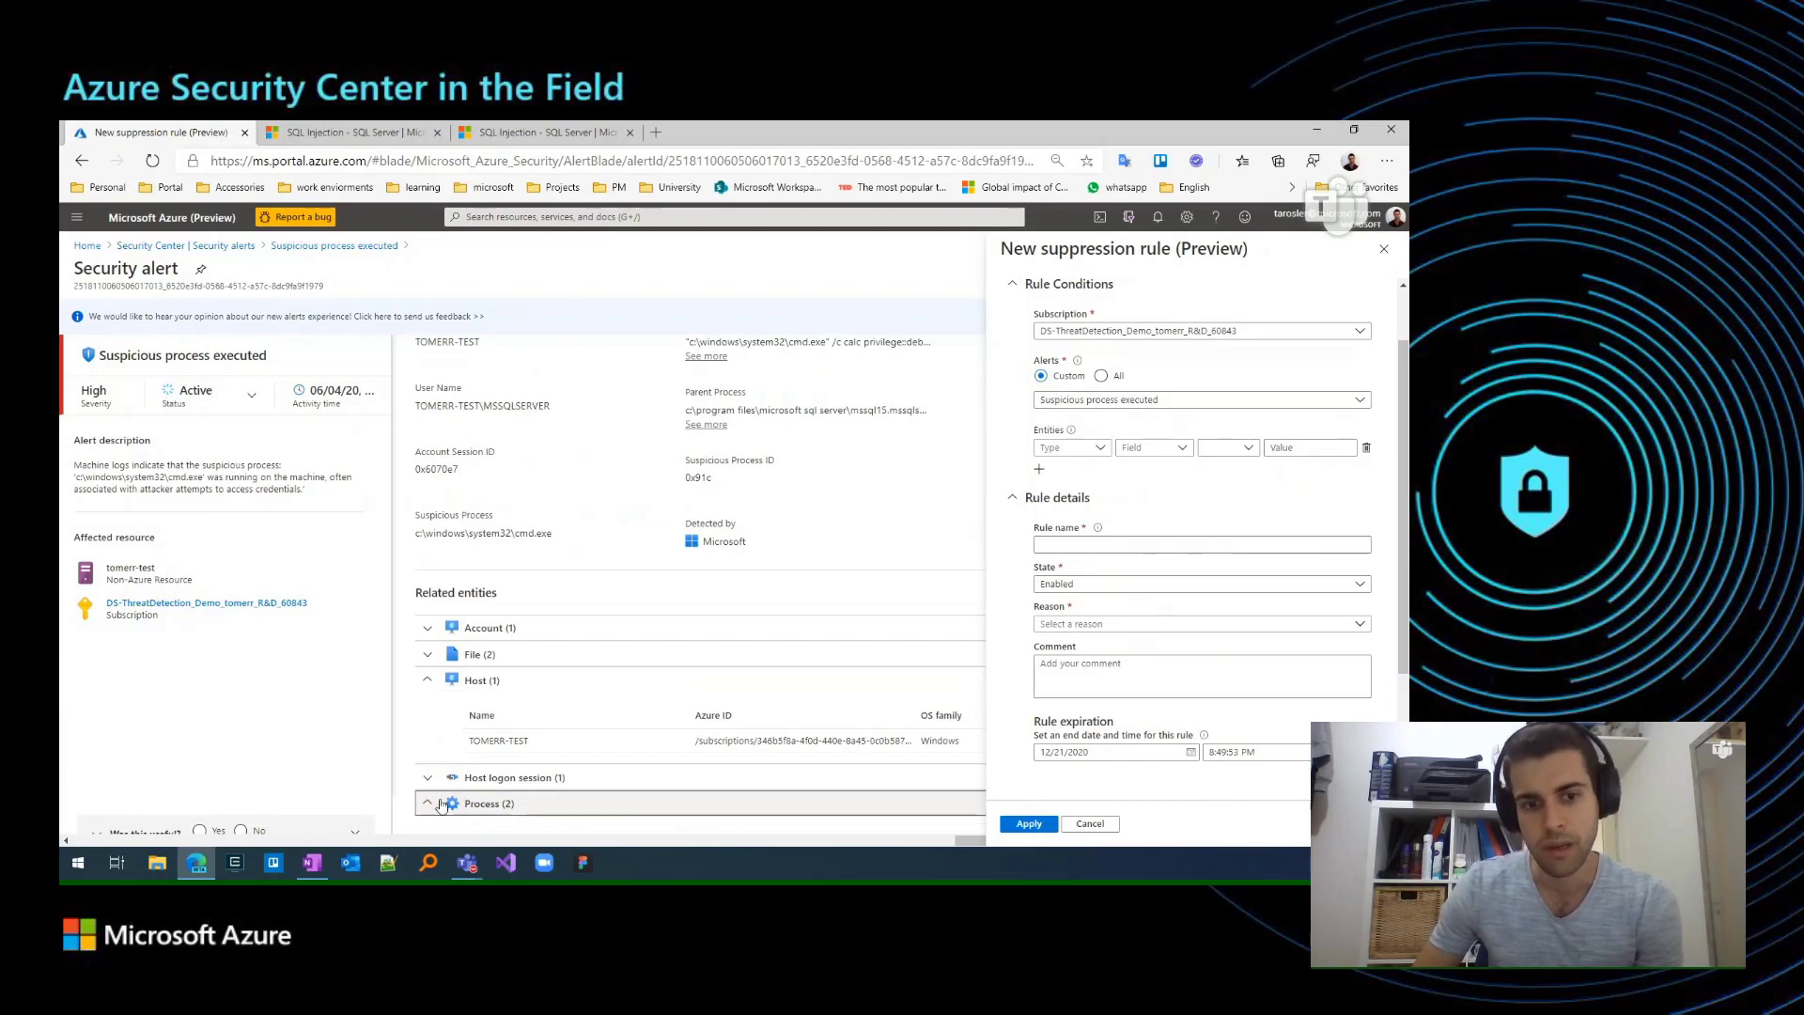
scroll(451, 770, "down", 1)
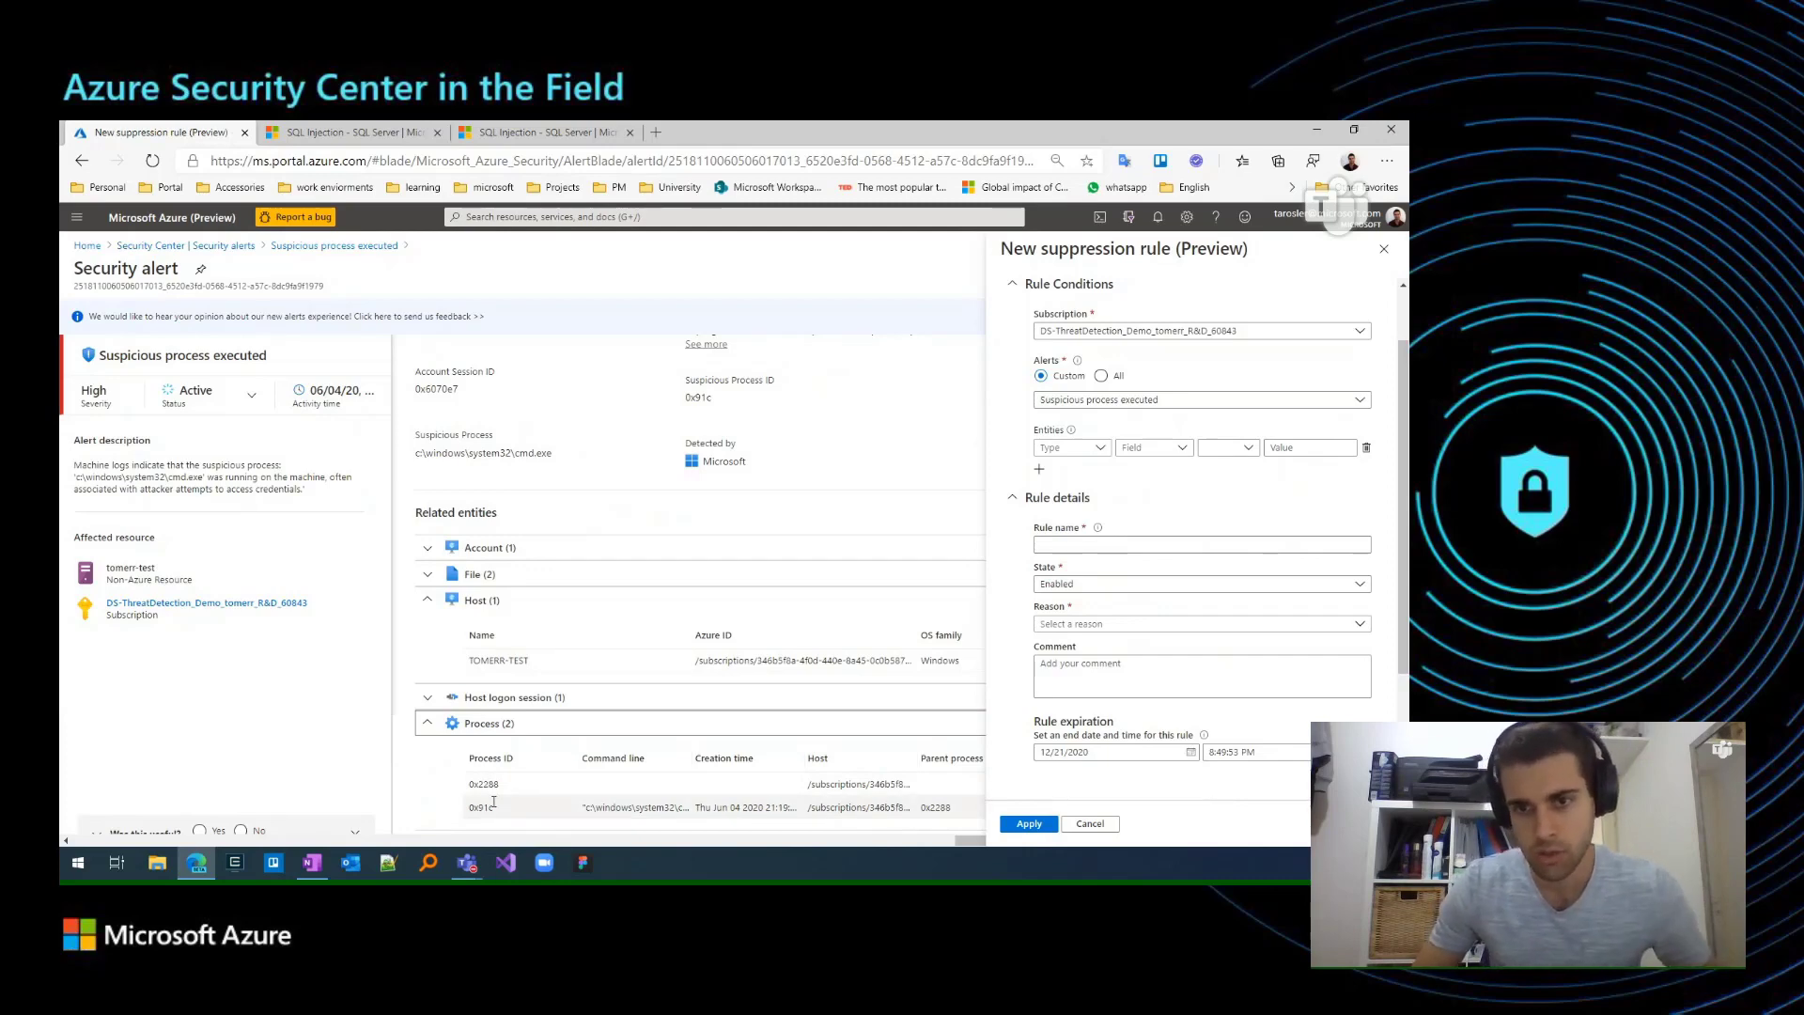
Define the first entity condition as Host Name Equals TOMERR-TEST, copying the host name from the alert's related entities.
left_click(1073, 451)
left_click(1053, 513)
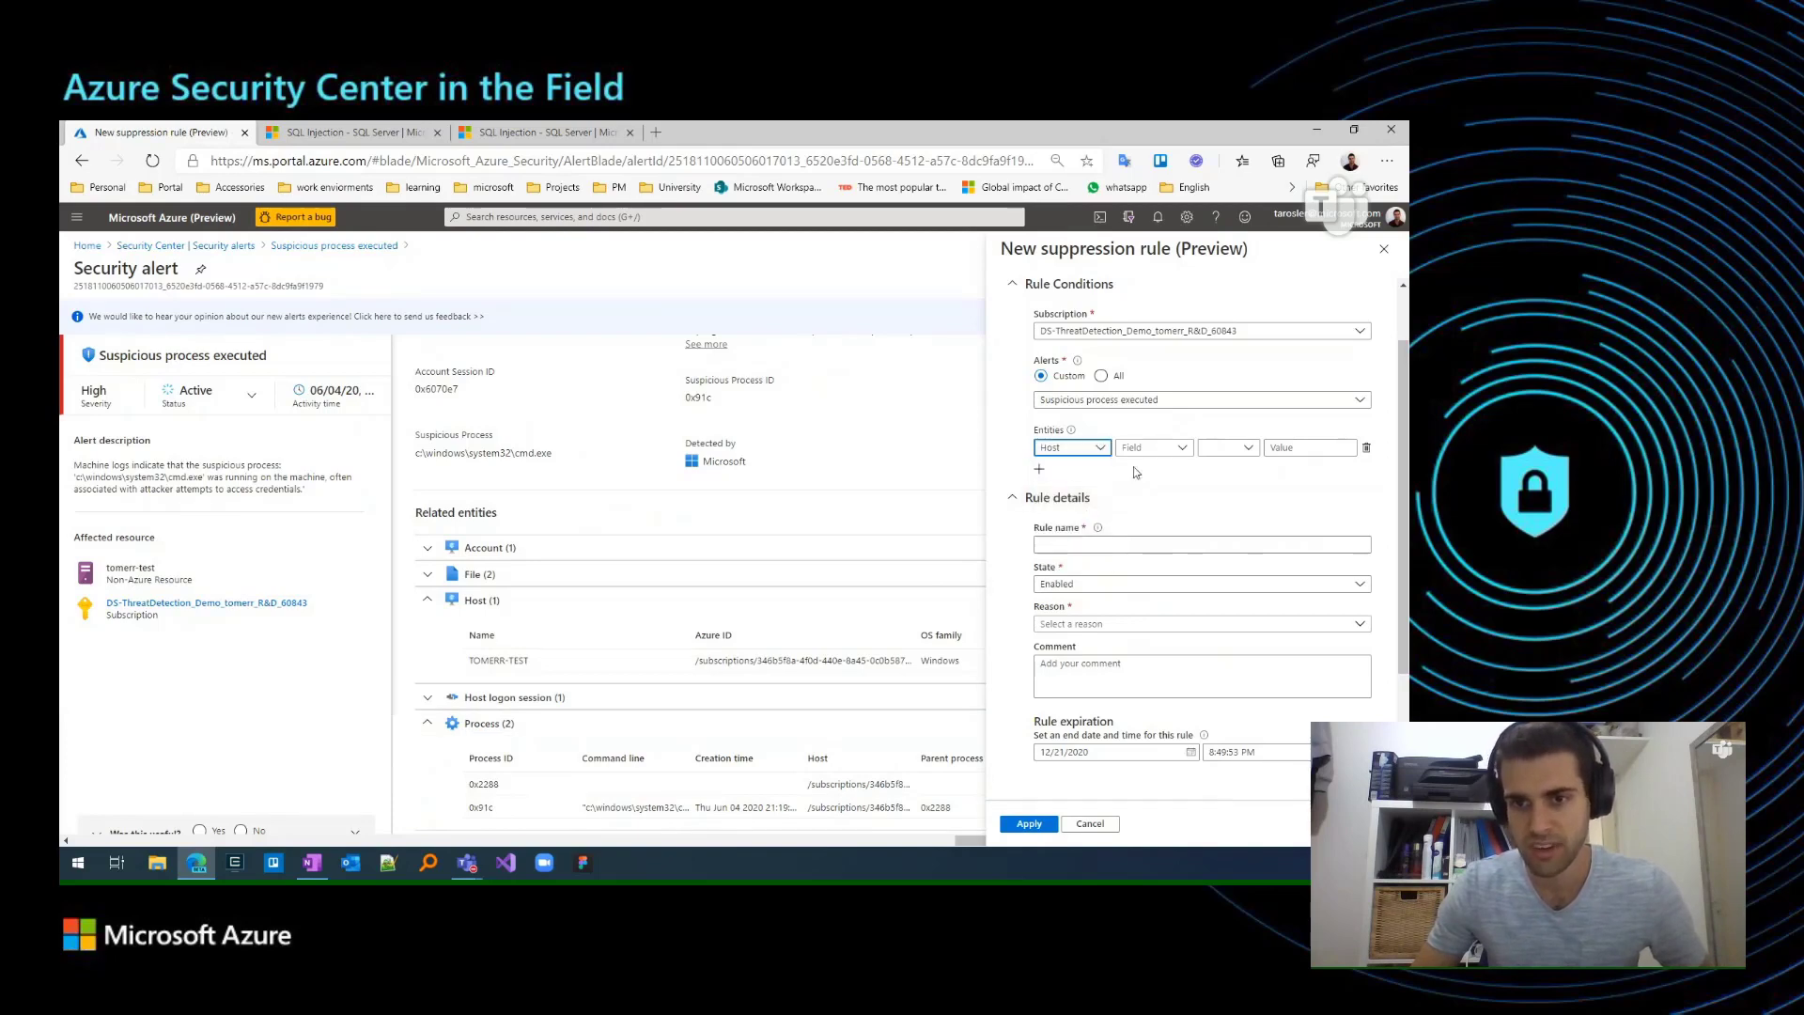
left_click(1163, 450)
left_click(1141, 467)
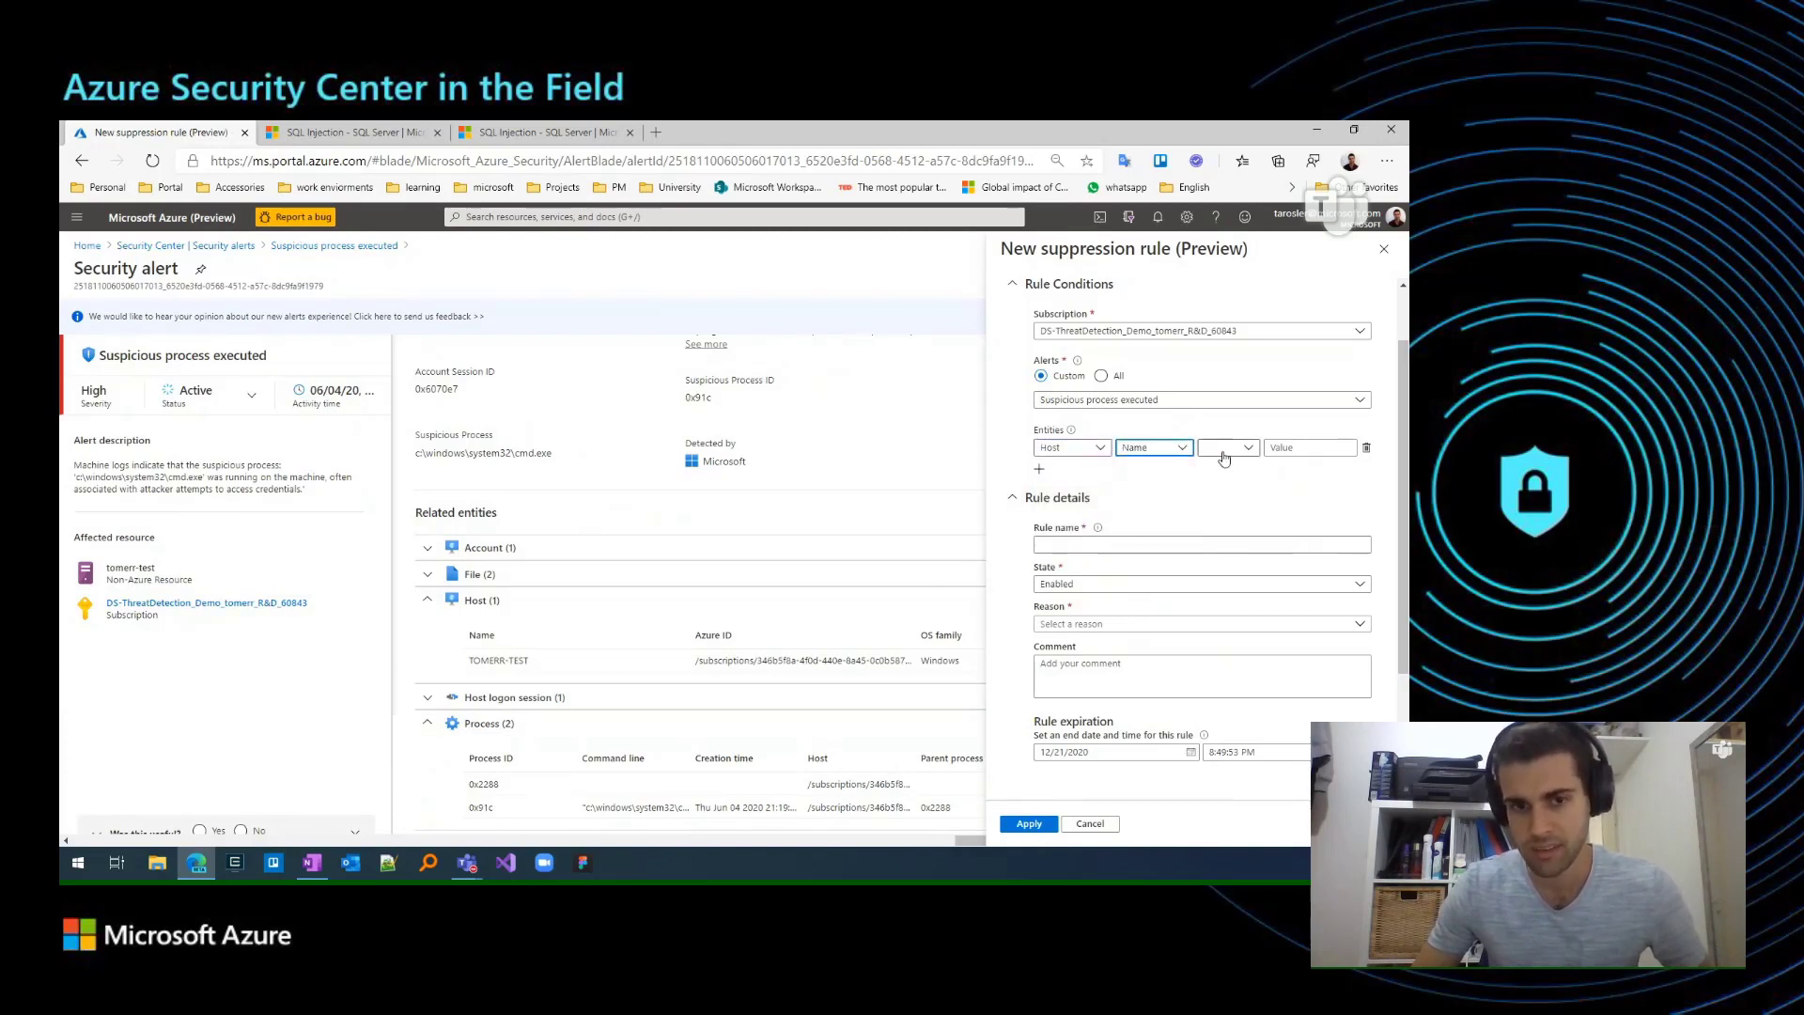
left_click(1226, 448)
left_click(1233, 470)
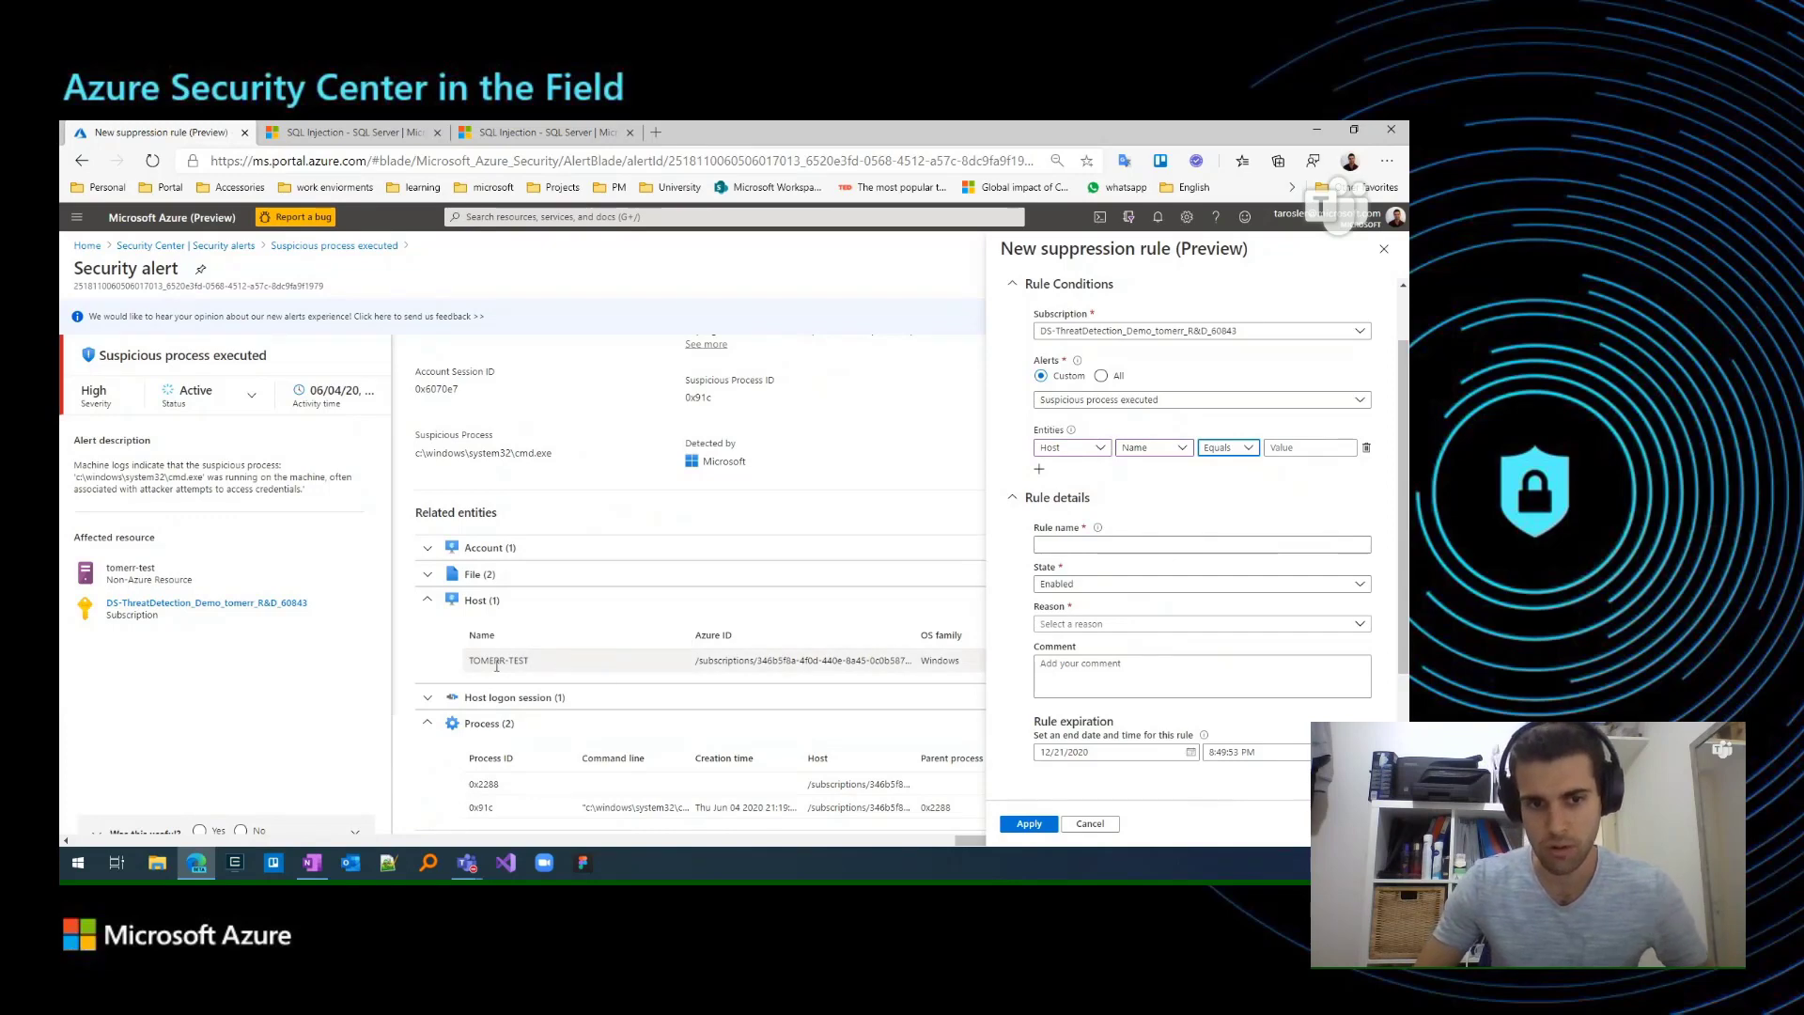
triple_click(490, 661)
key("ctrl+c")
left_click(1309, 447)
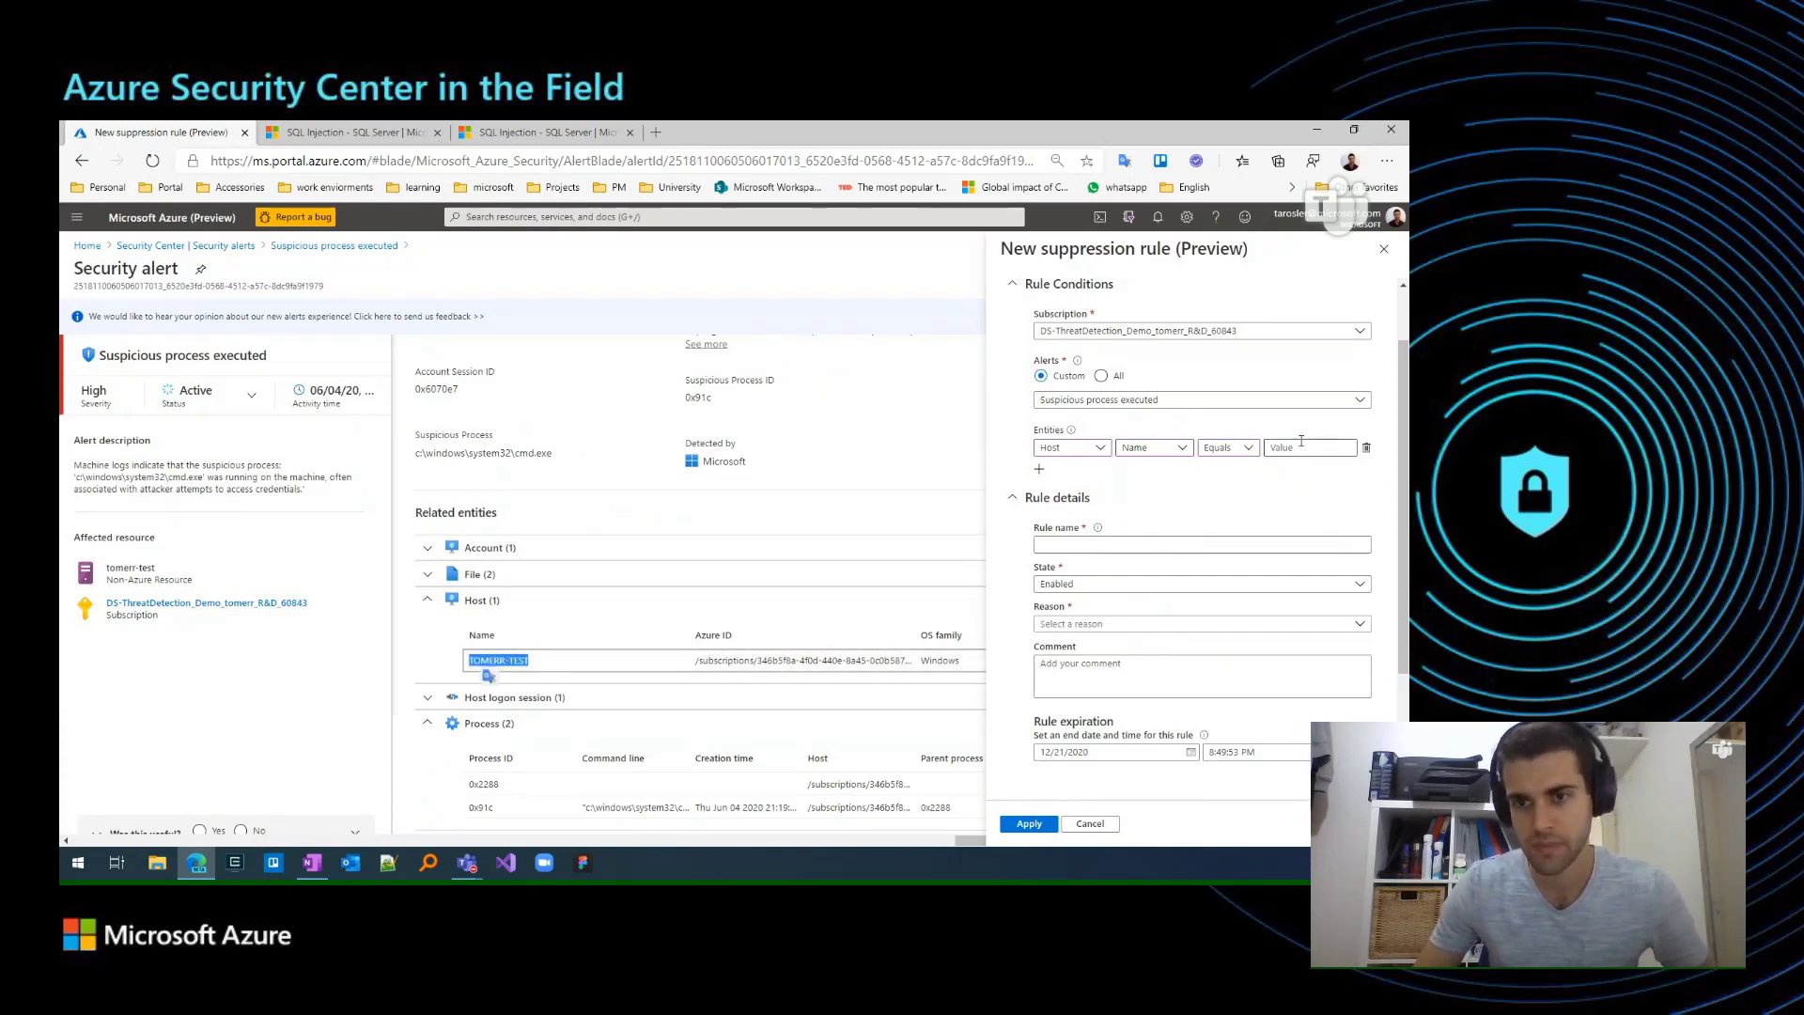
key("ctrl+v")
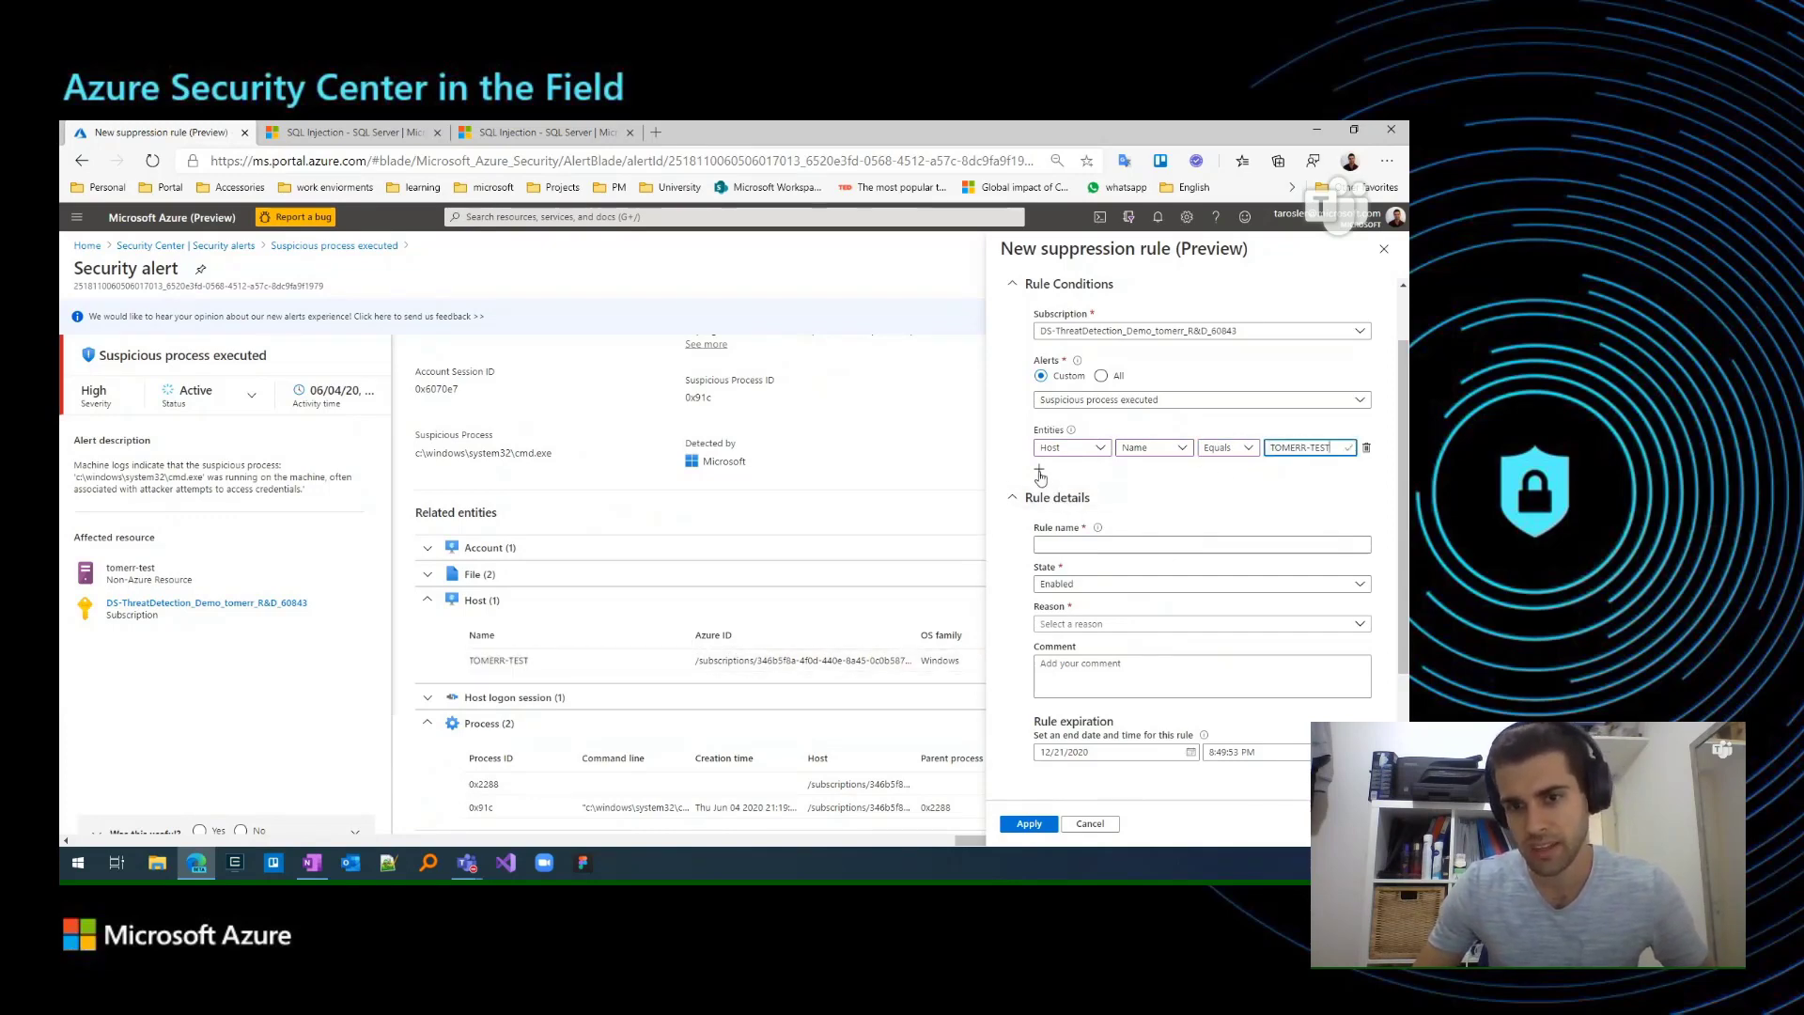
Add a second entity condition, Process Command line Equals, with the command line copied from process 0x91c in the alert's related entities.
left_click(1040, 471)
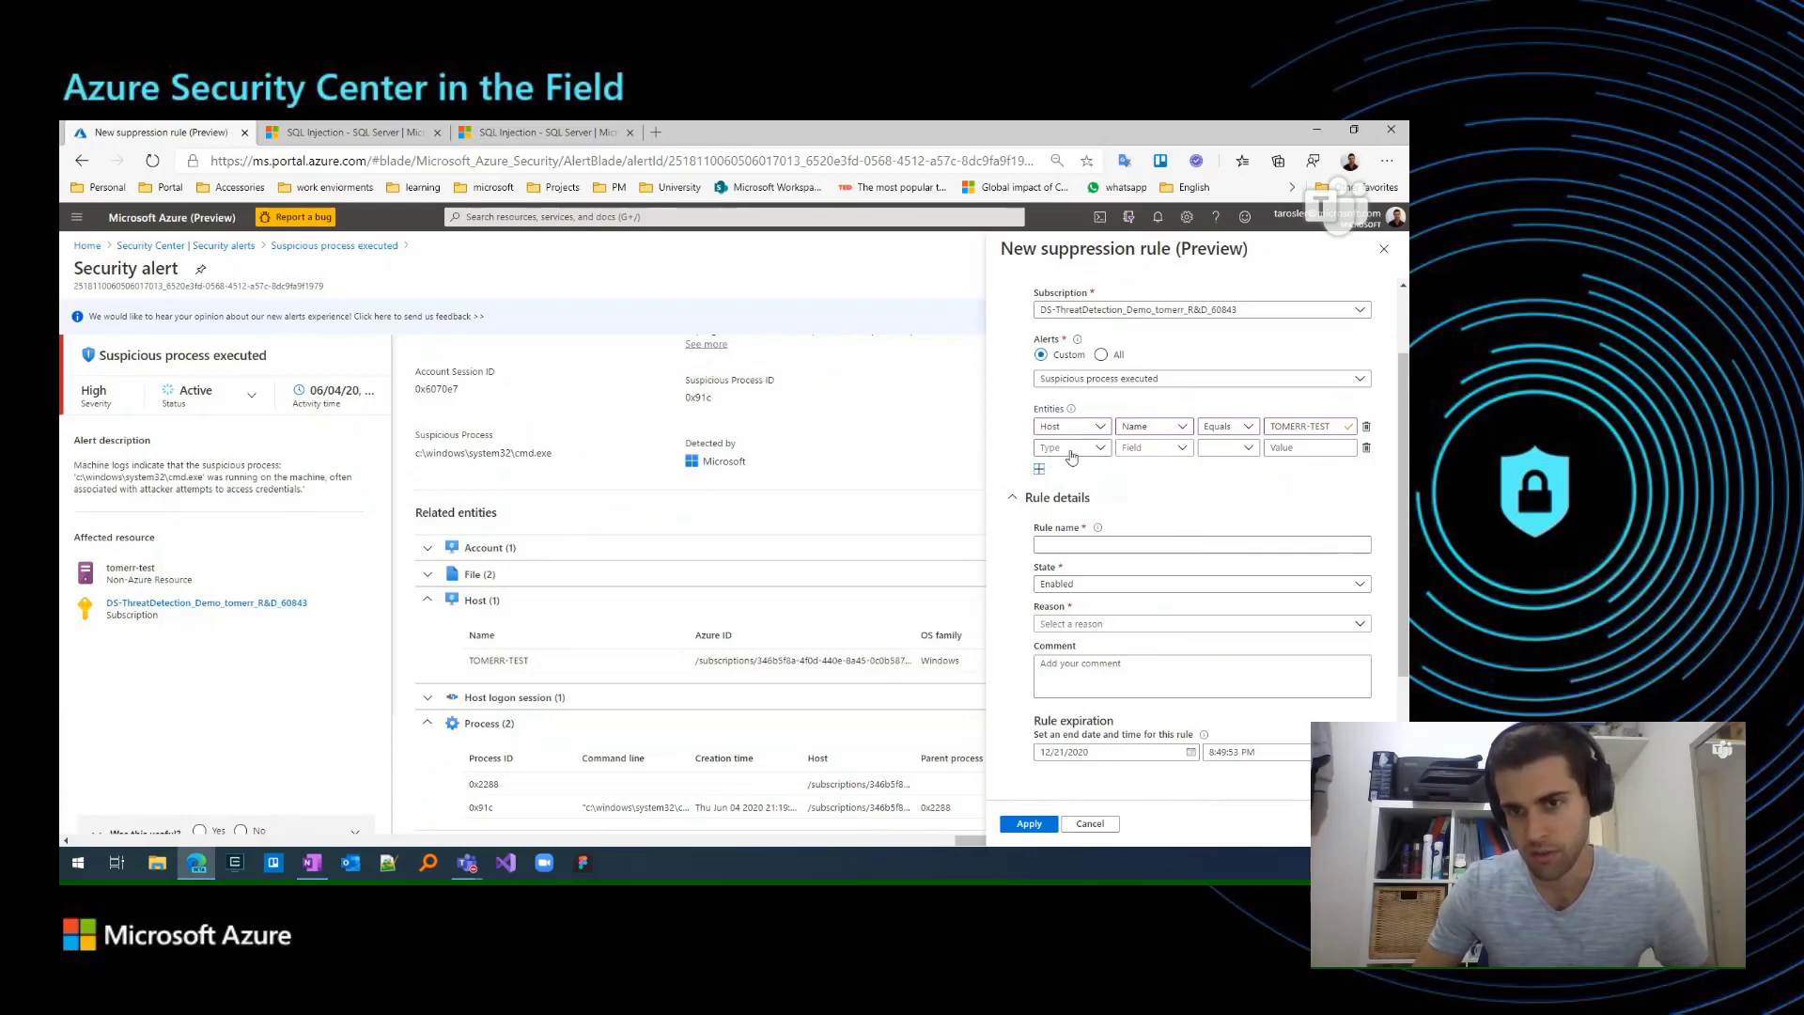
left_click(1071, 457)
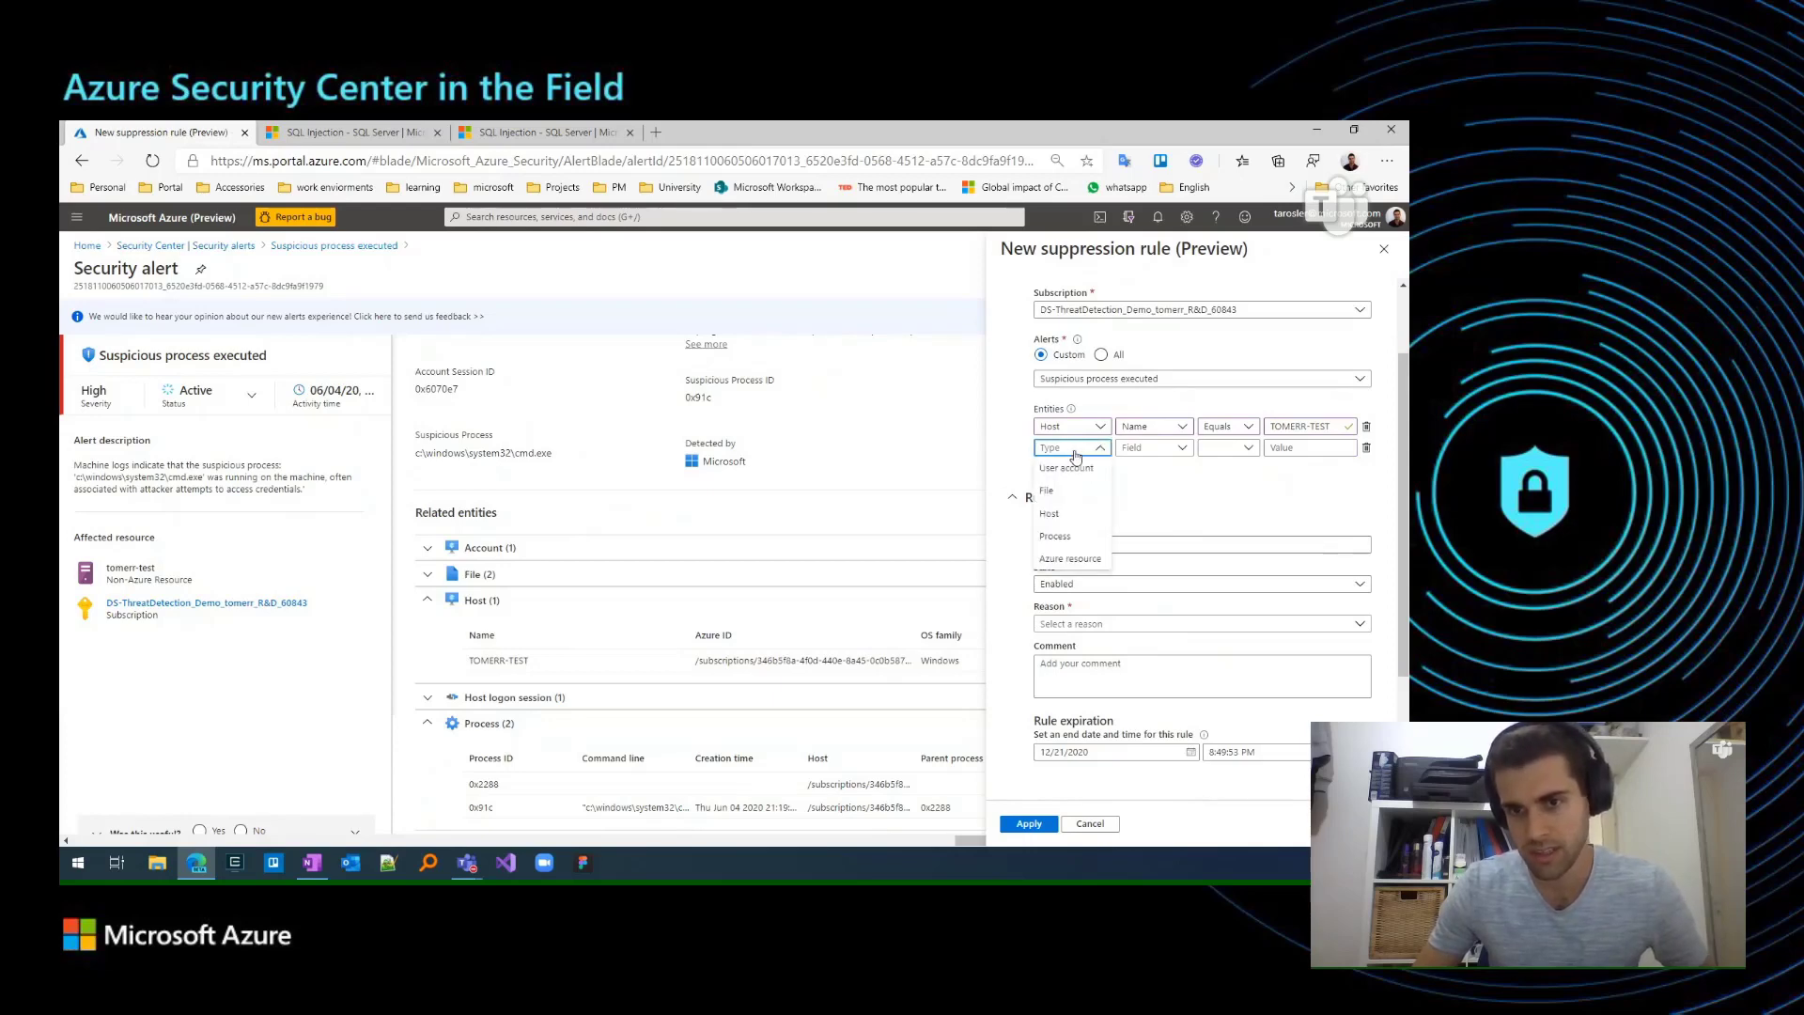
left_click(1082, 539)
left_click(1165, 448)
left_click(1165, 472)
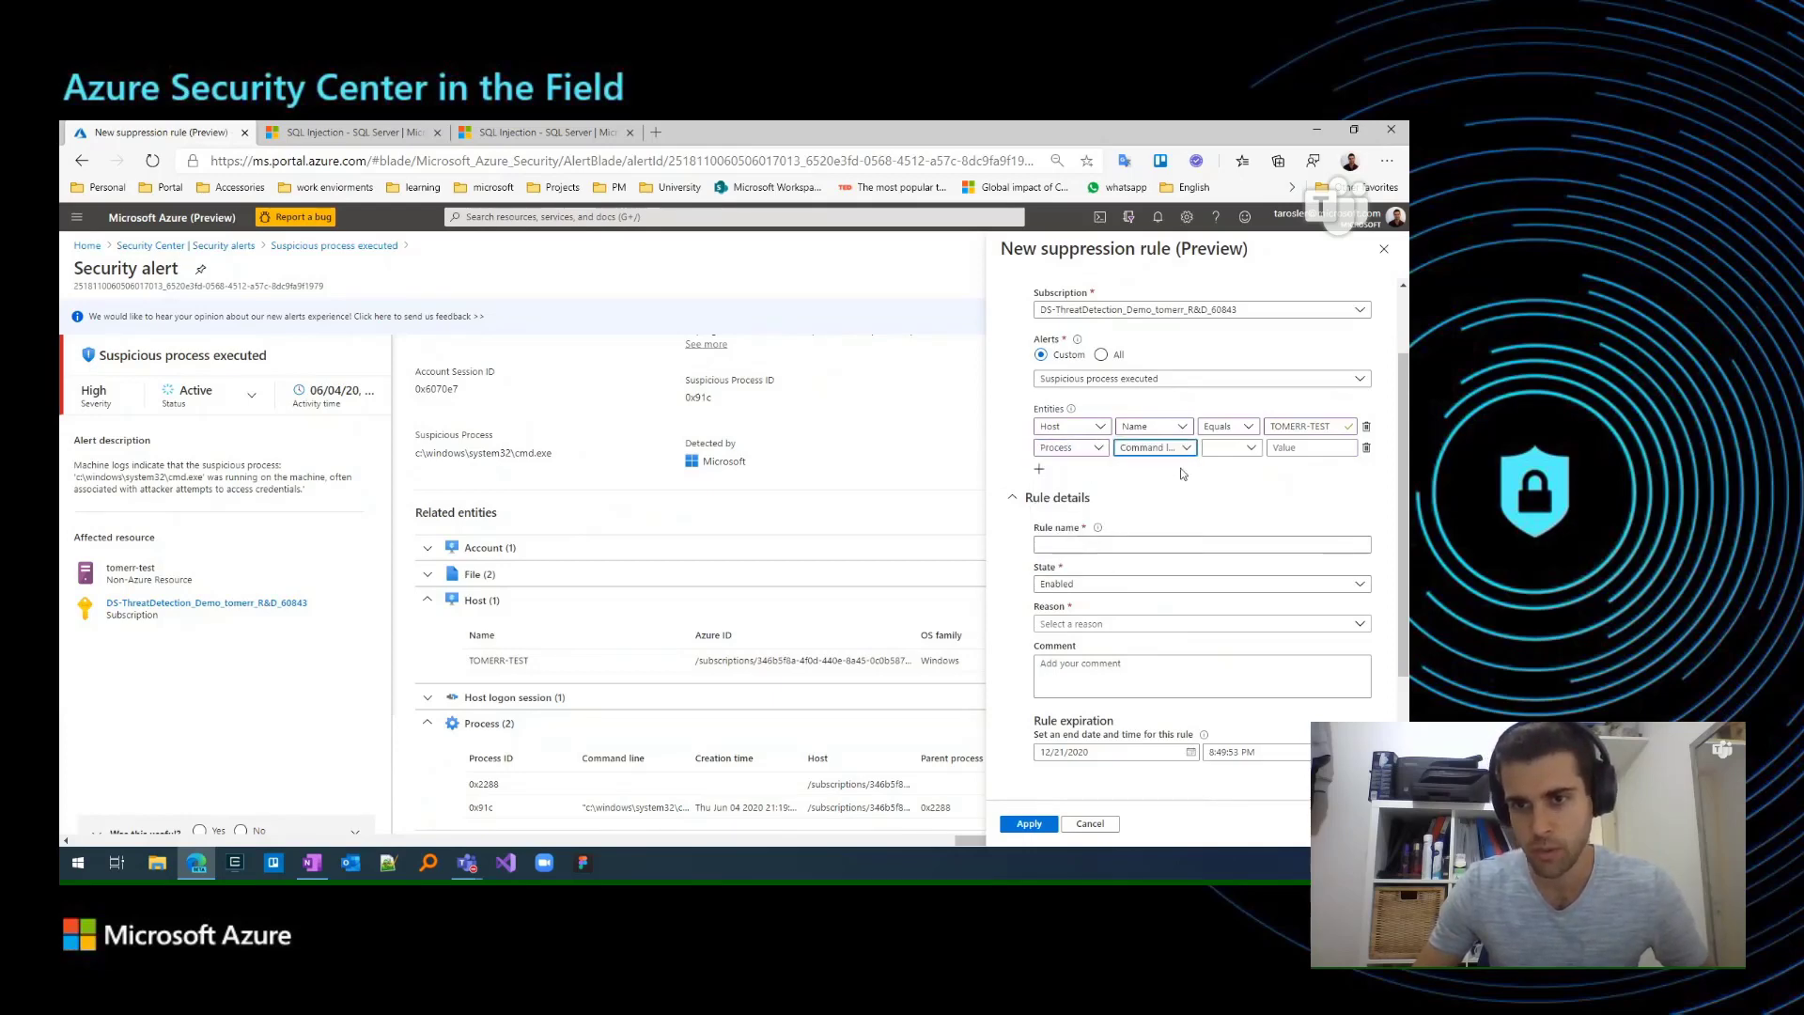
left_click(1219, 455)
left_click(1223, 472)
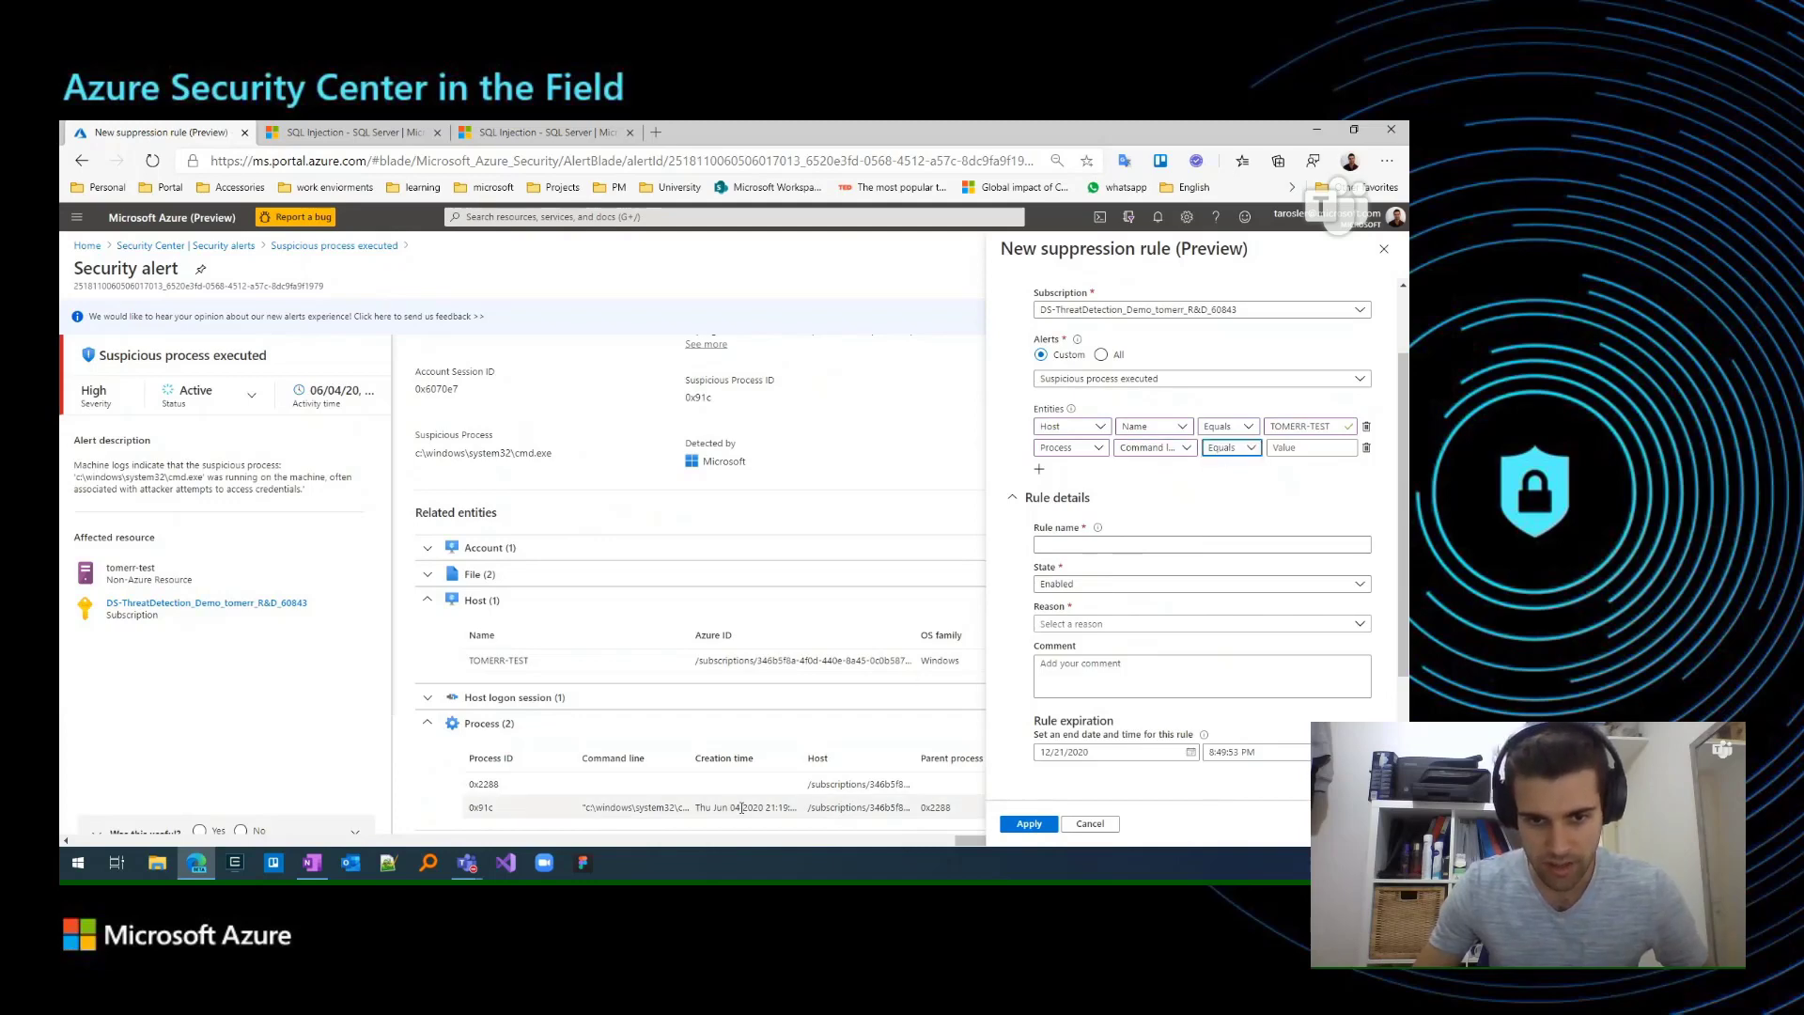
triple_click(648, 810)
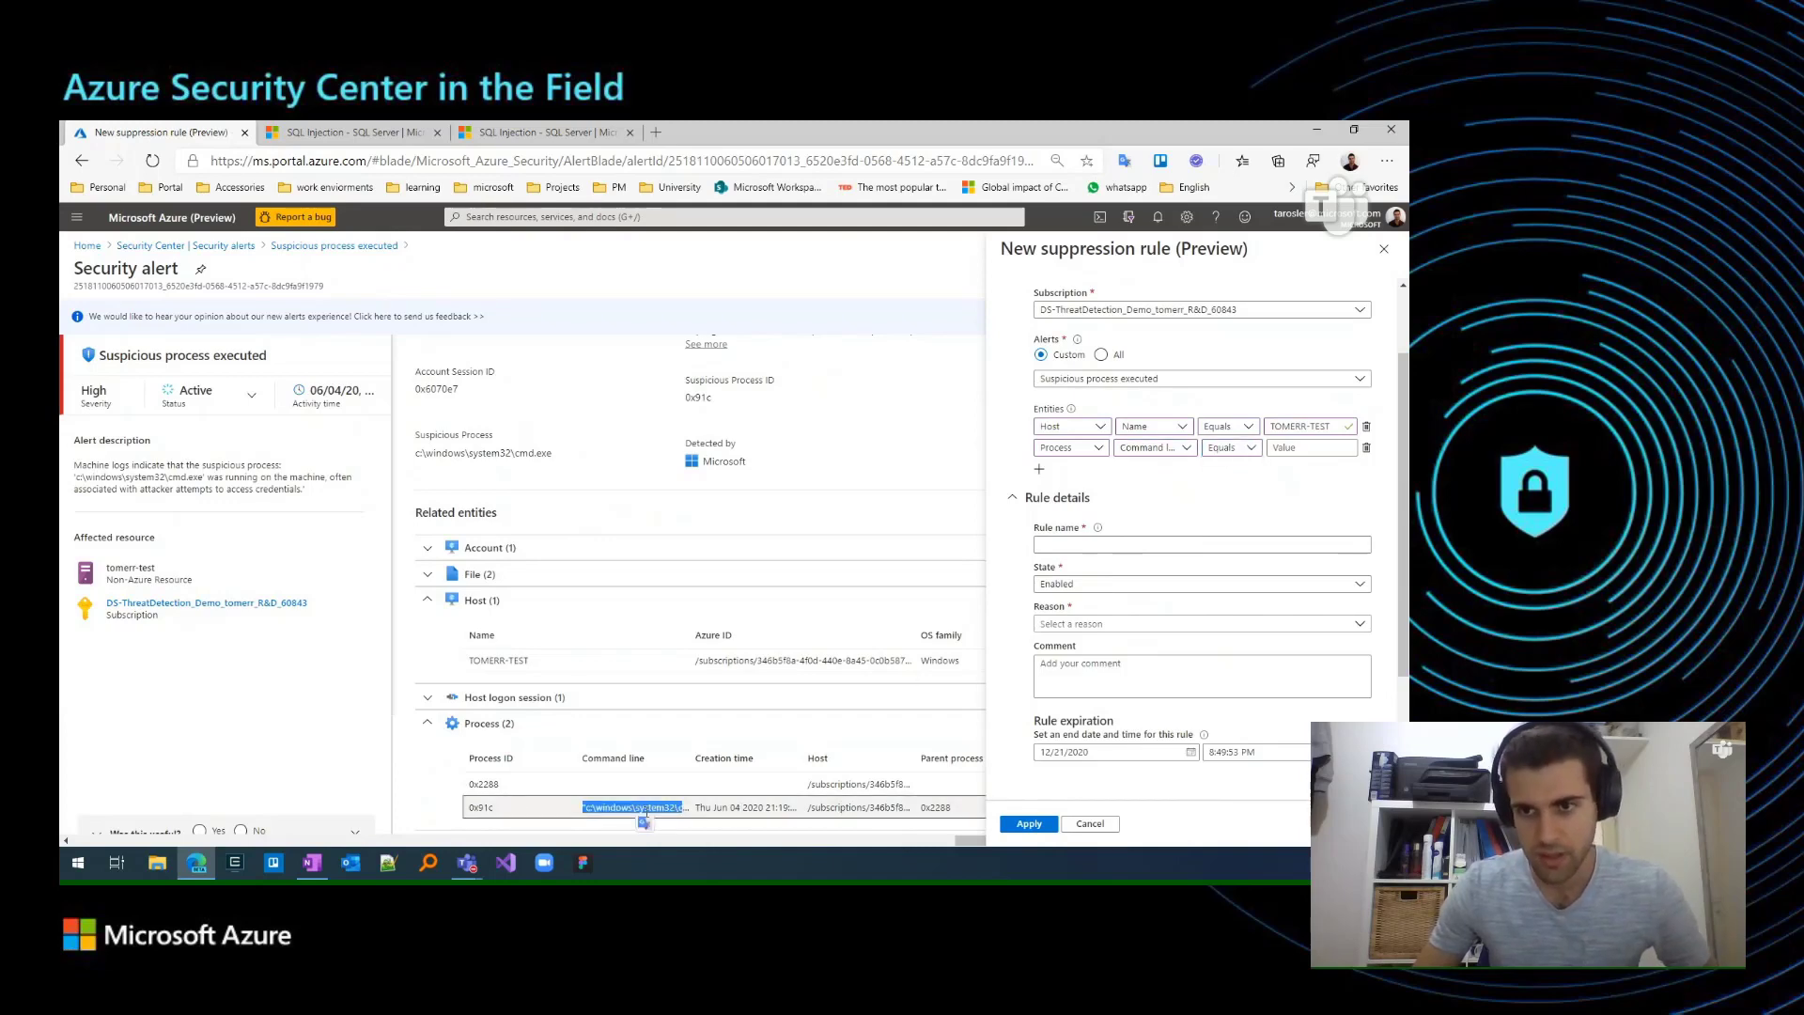
left_click(1309, 448)
key("ctrl+v")
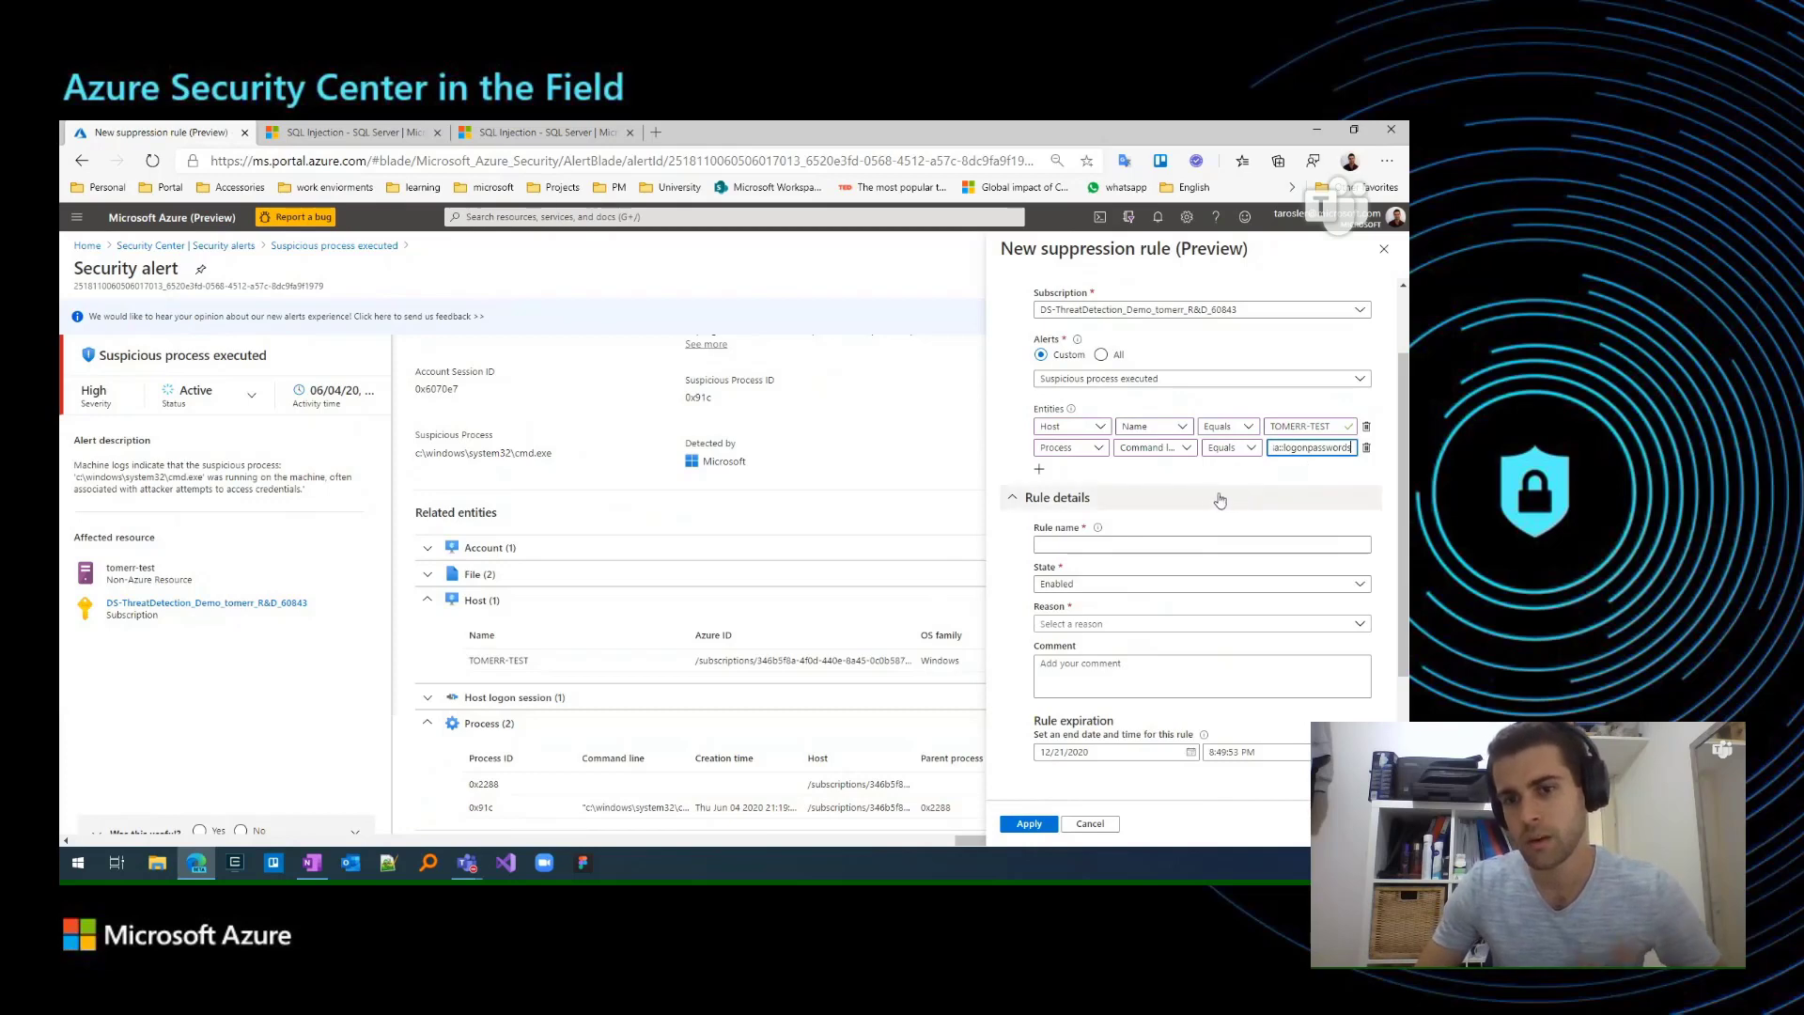
Name the rule SuppressPenTest and set its reason to "The alert detecting normal activity on specific entity".
scroll(1212, 503, "up", 2)
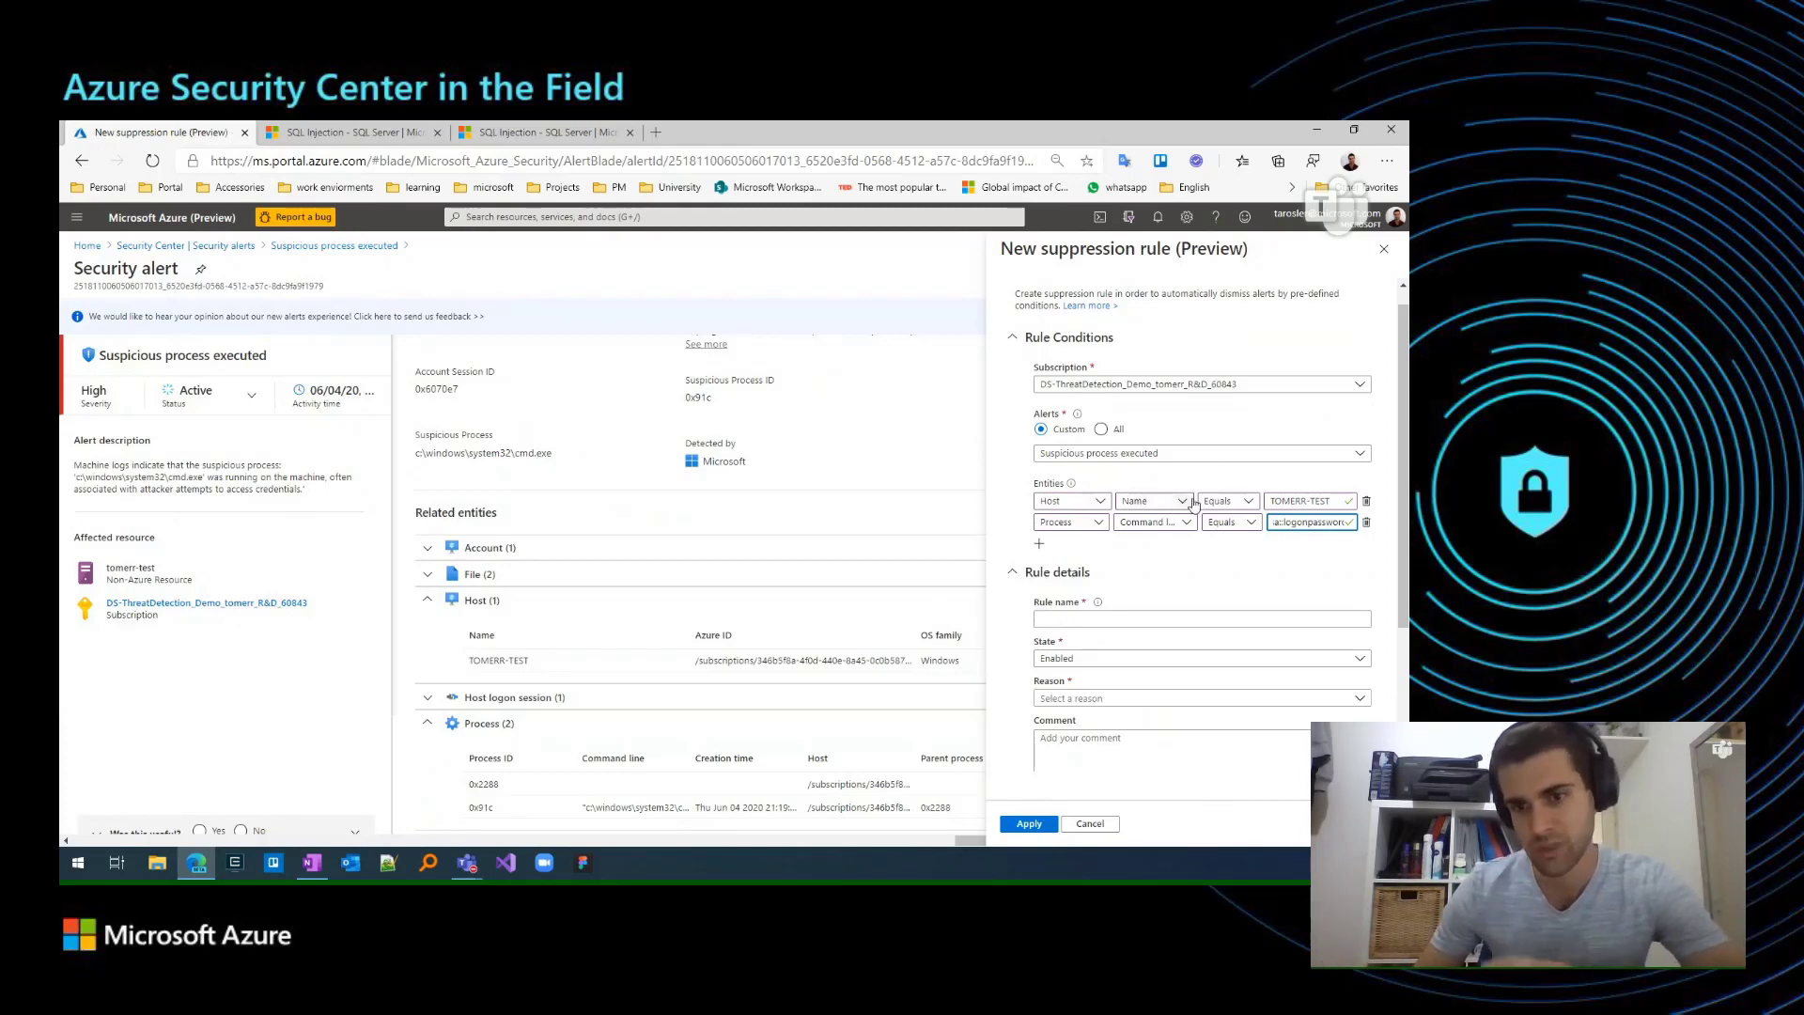
scroll(1137, 573, "down", 2)
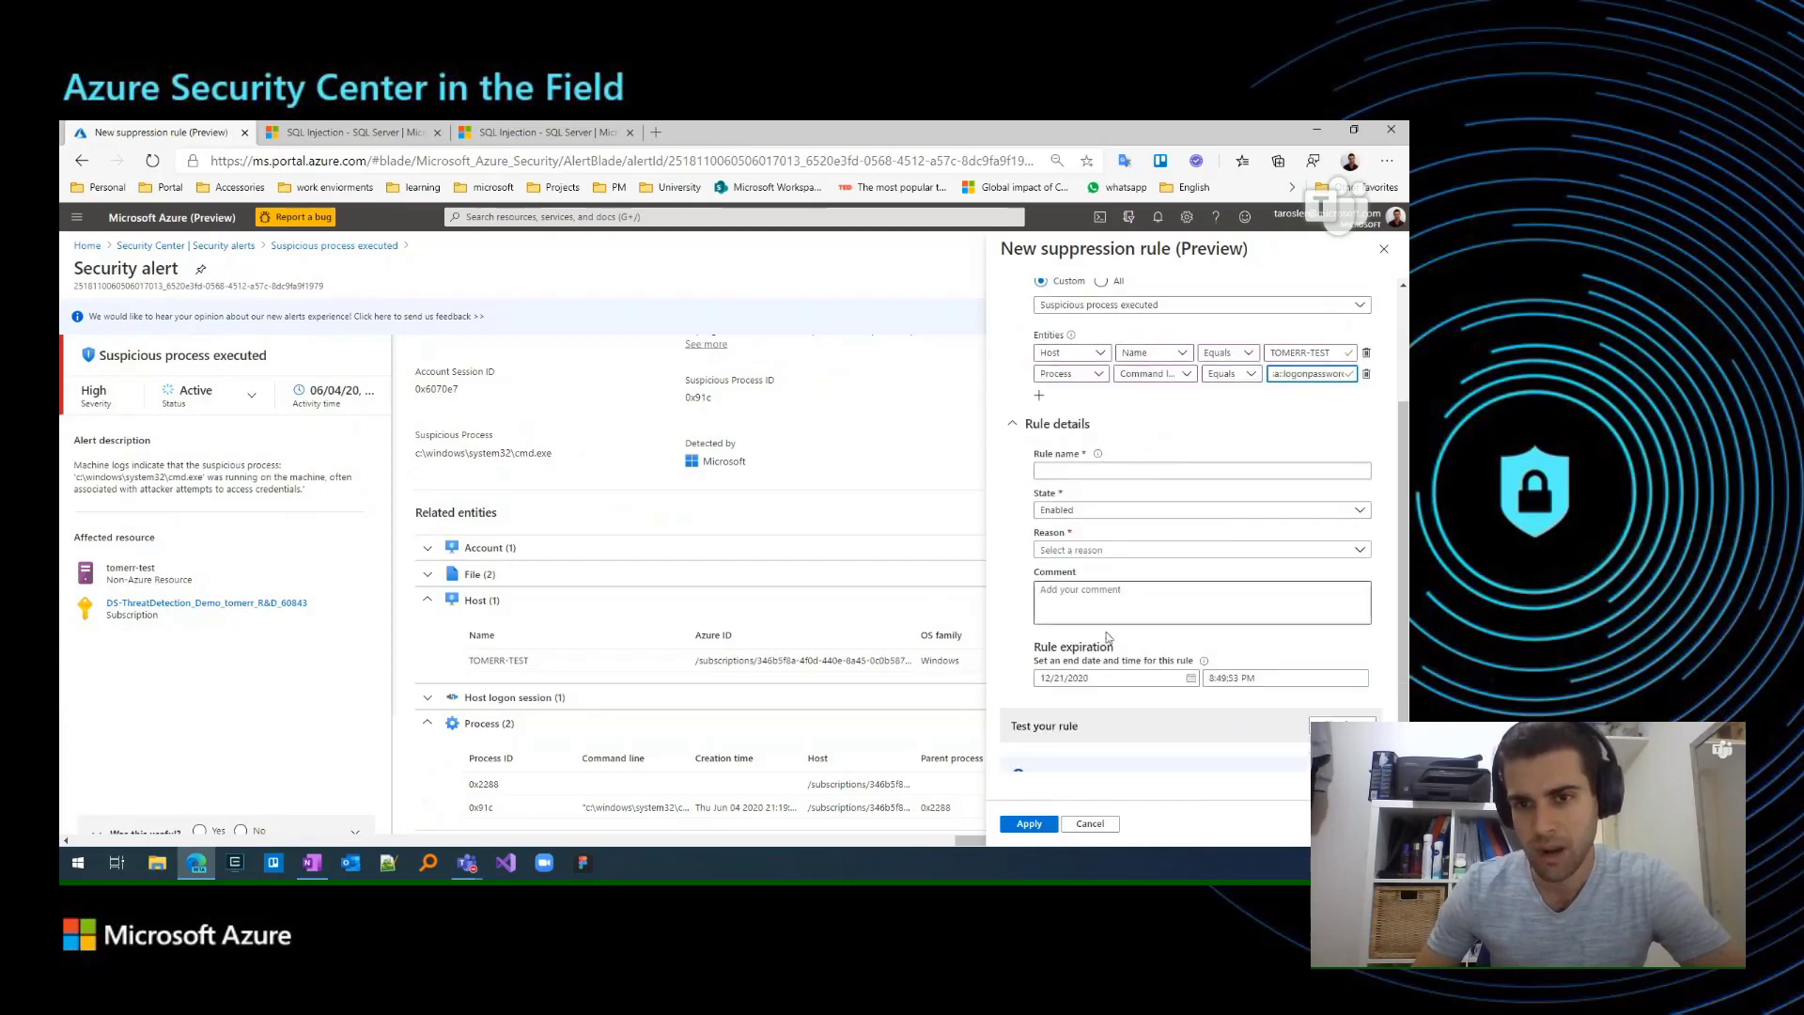
scroll(1098, 624, "up", 1)
scroll(1107, 633, "up", 1)
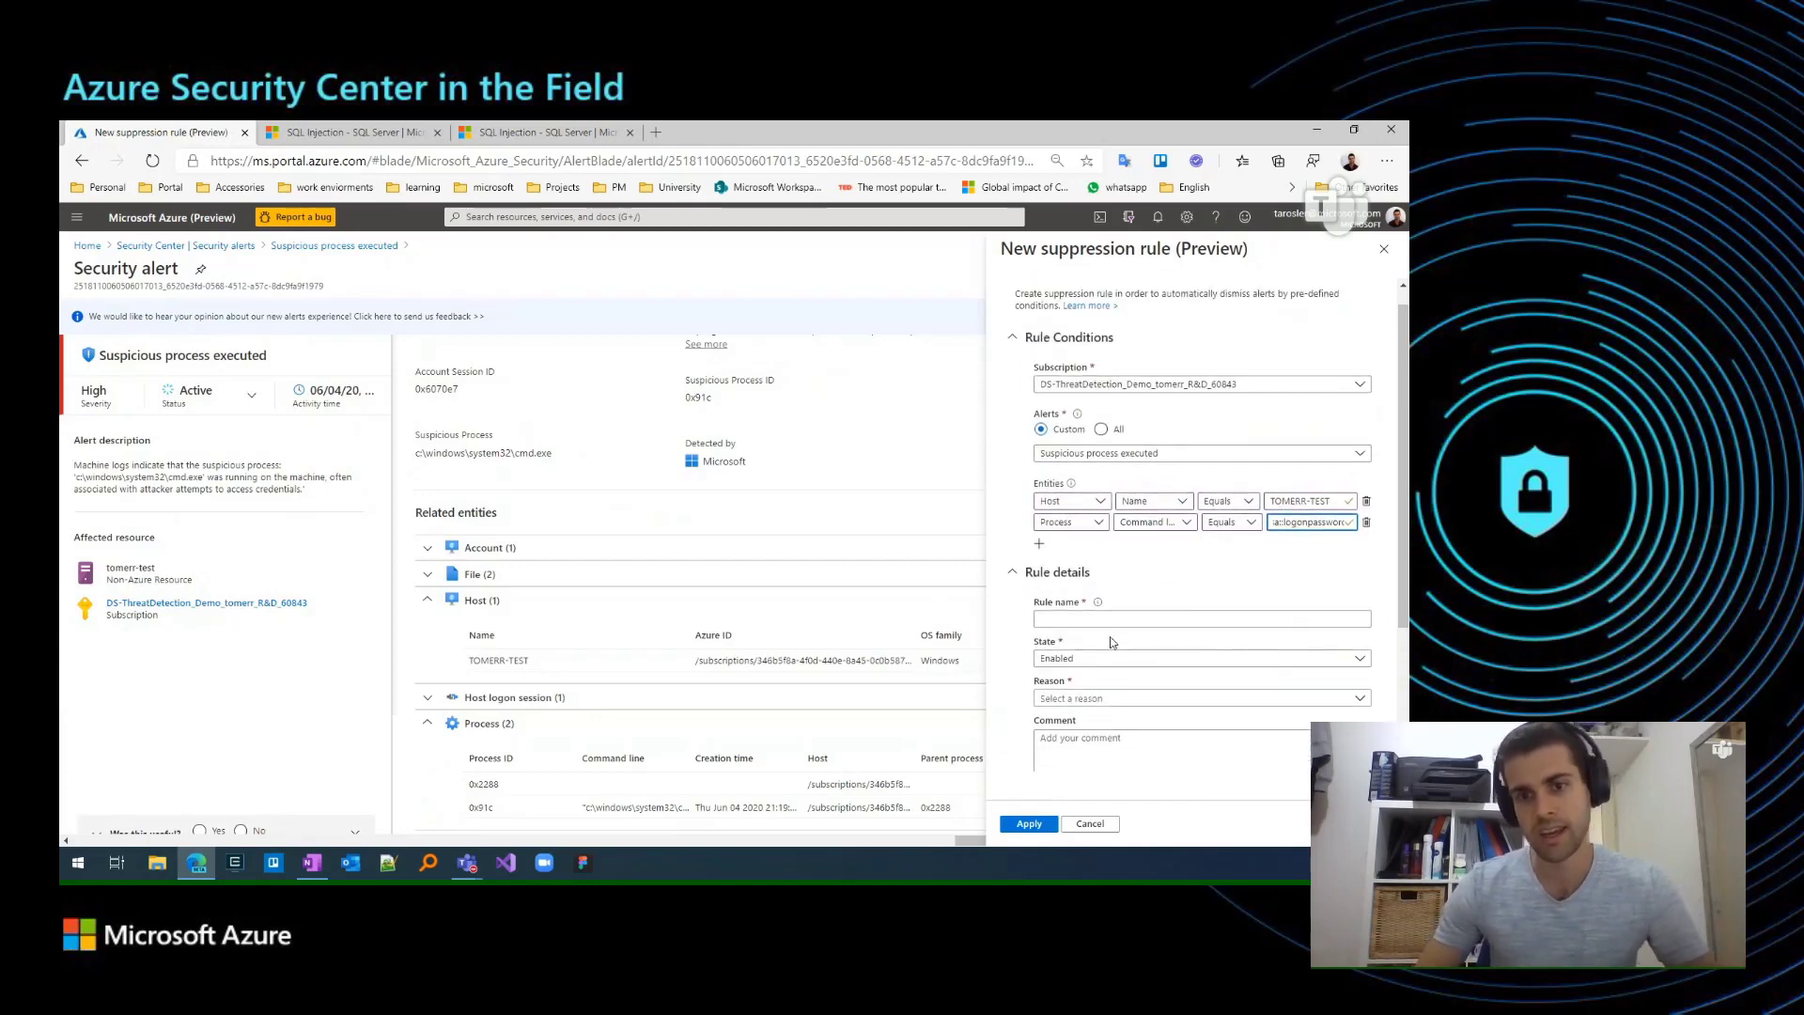
left_click(1113, 622)
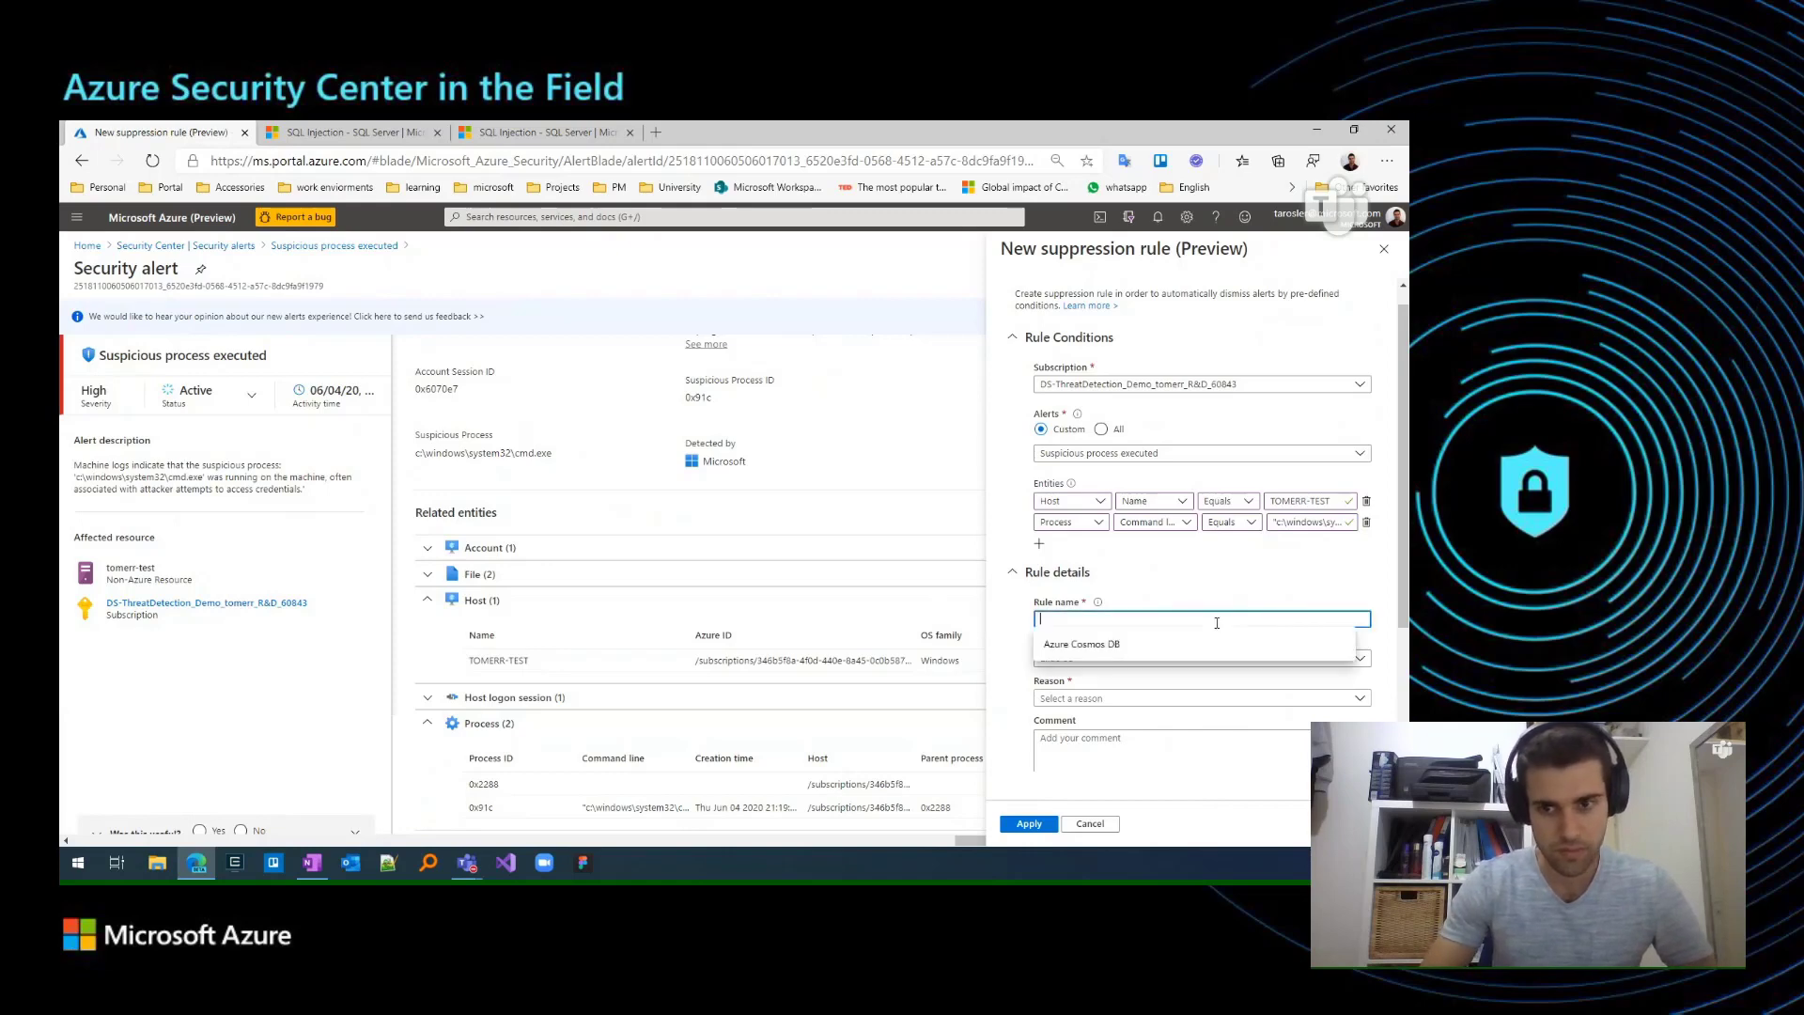
type("SuppressPe")
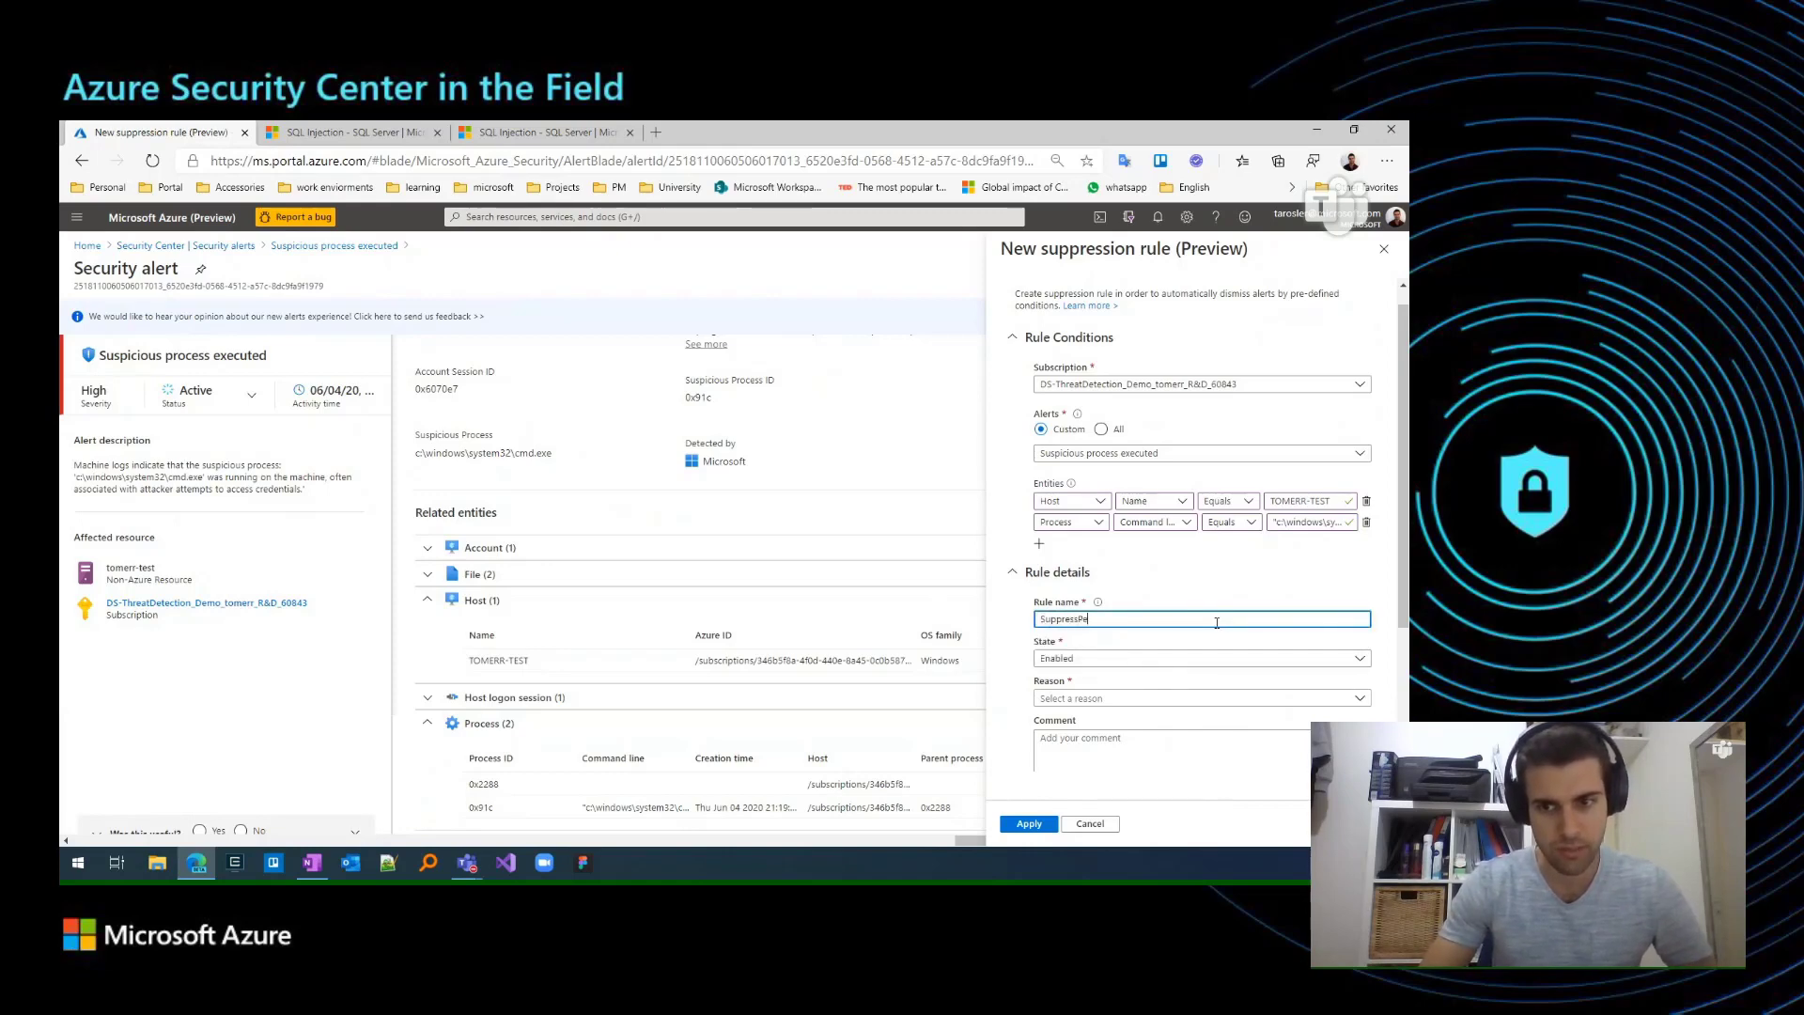
type("nTes")
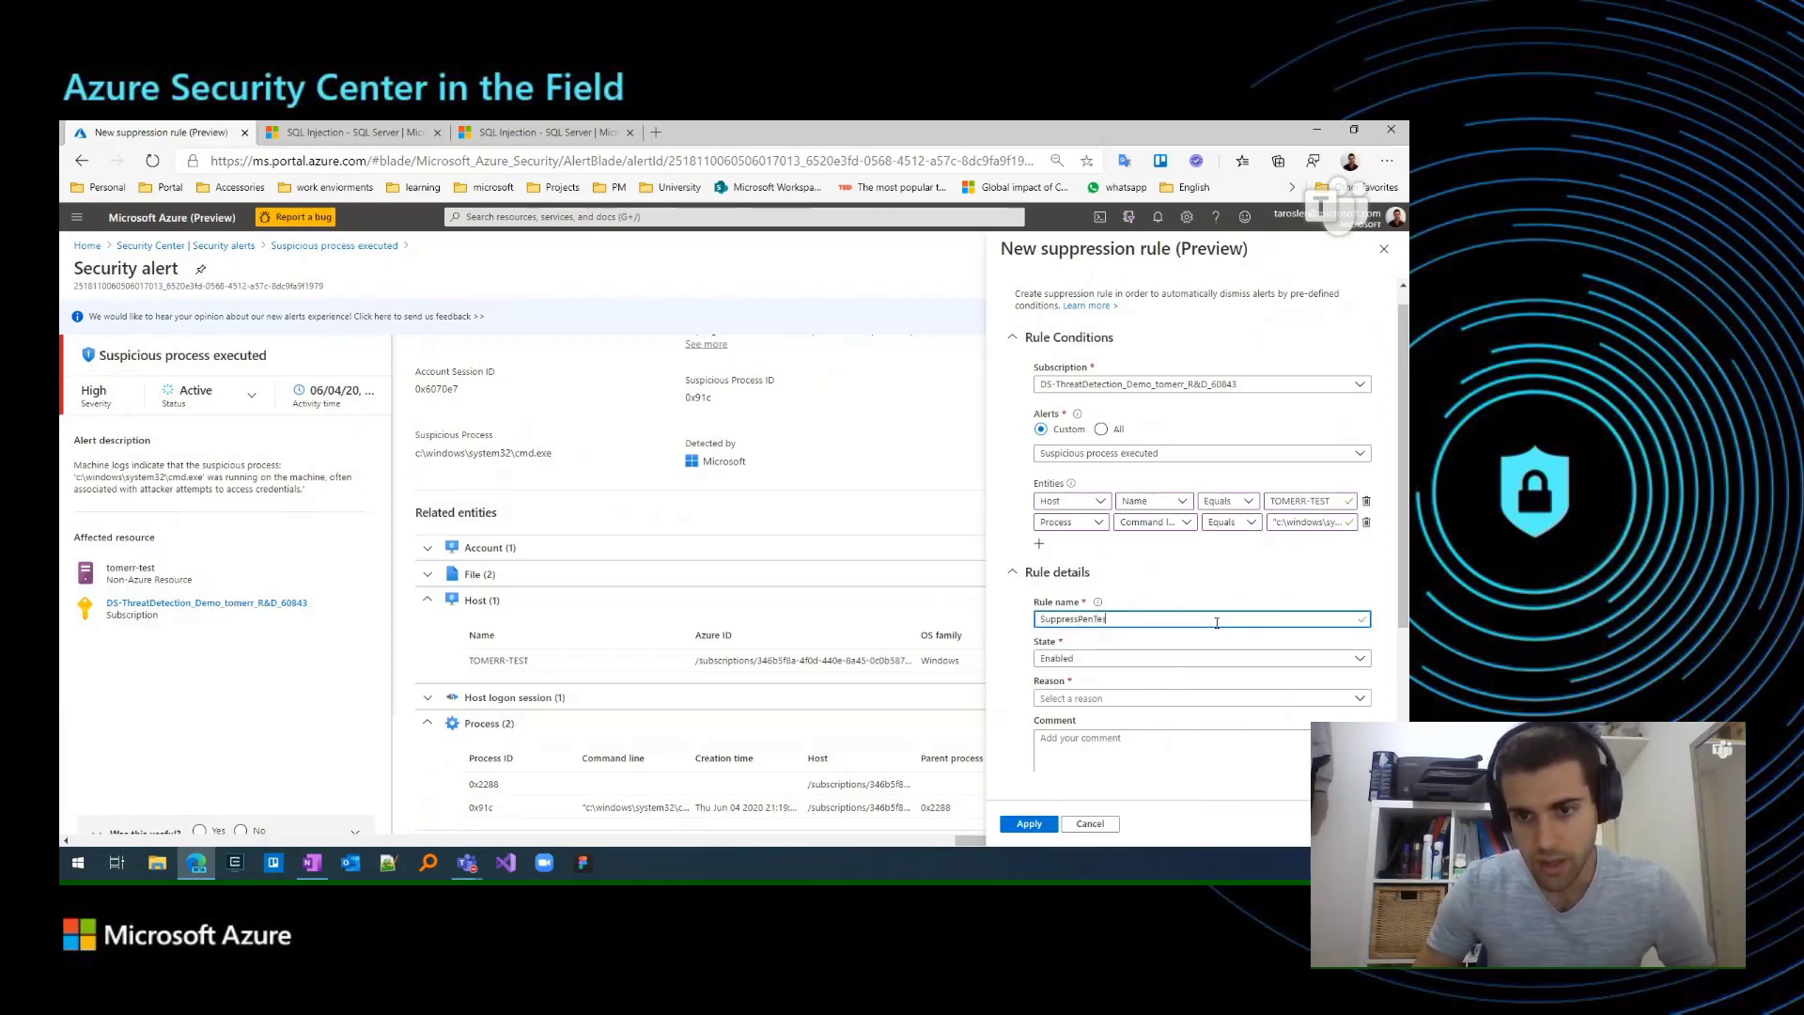
type("t")
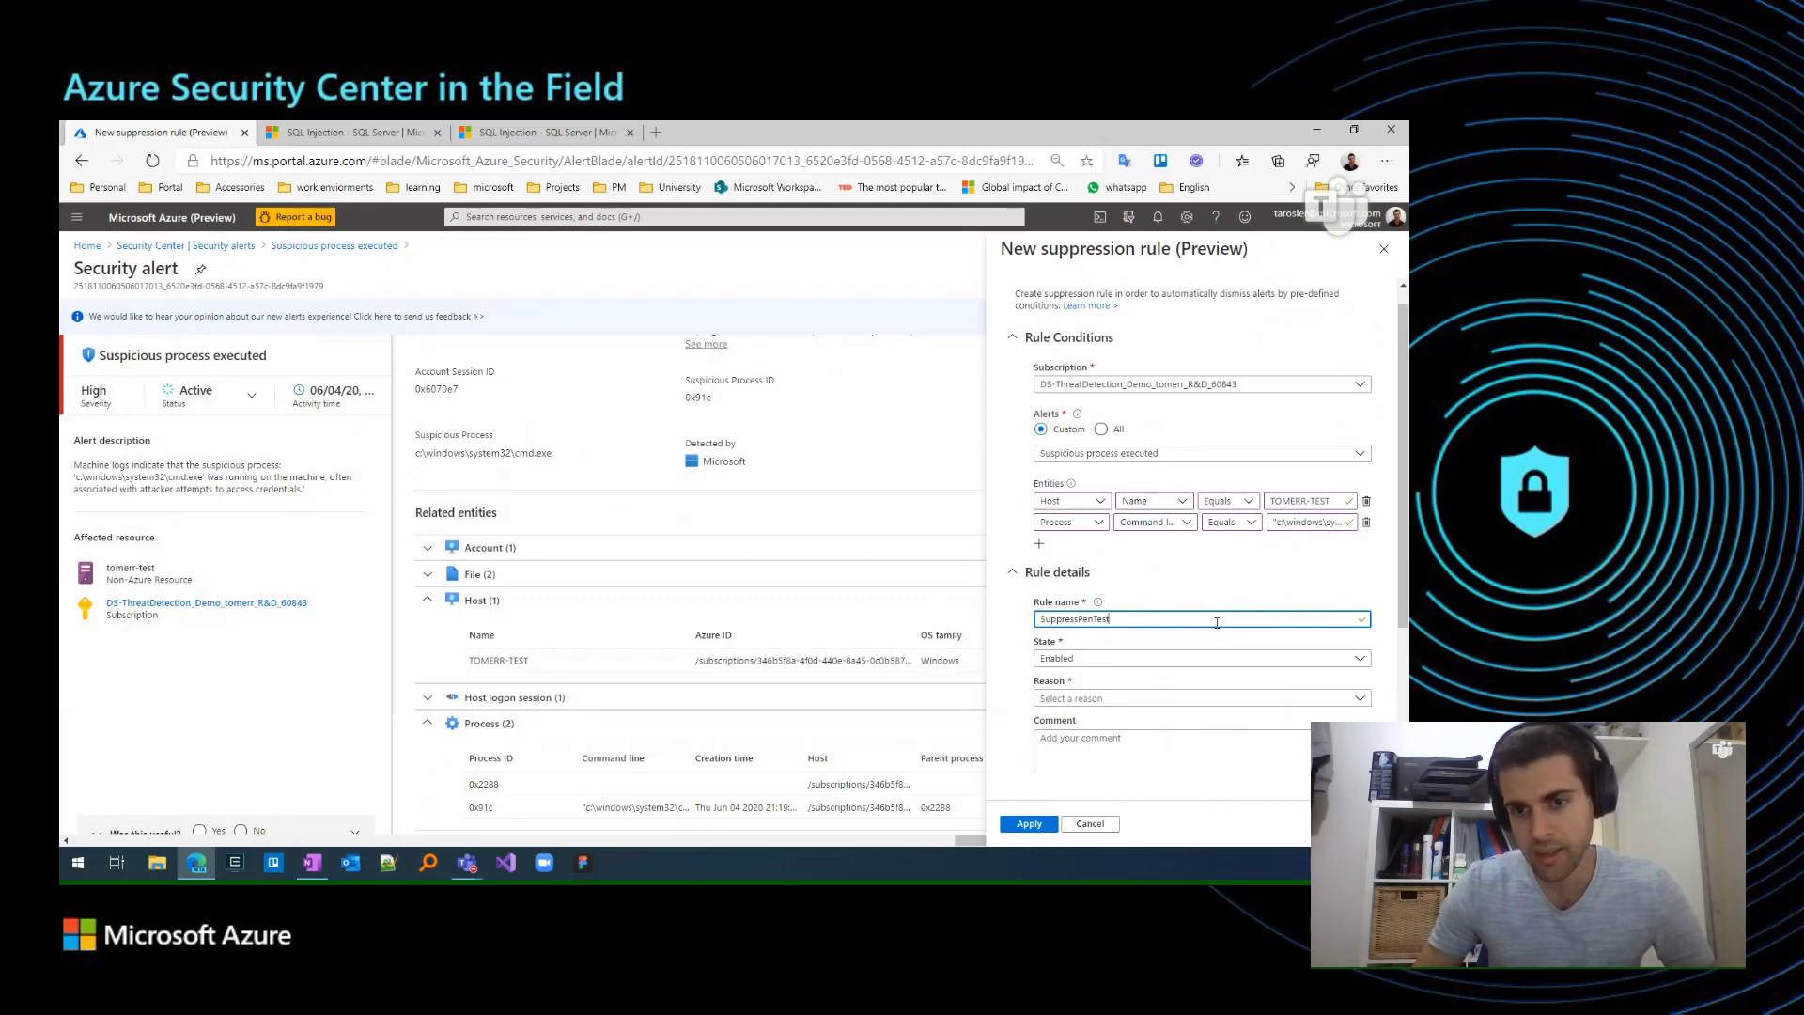
left_click(1110, 703)
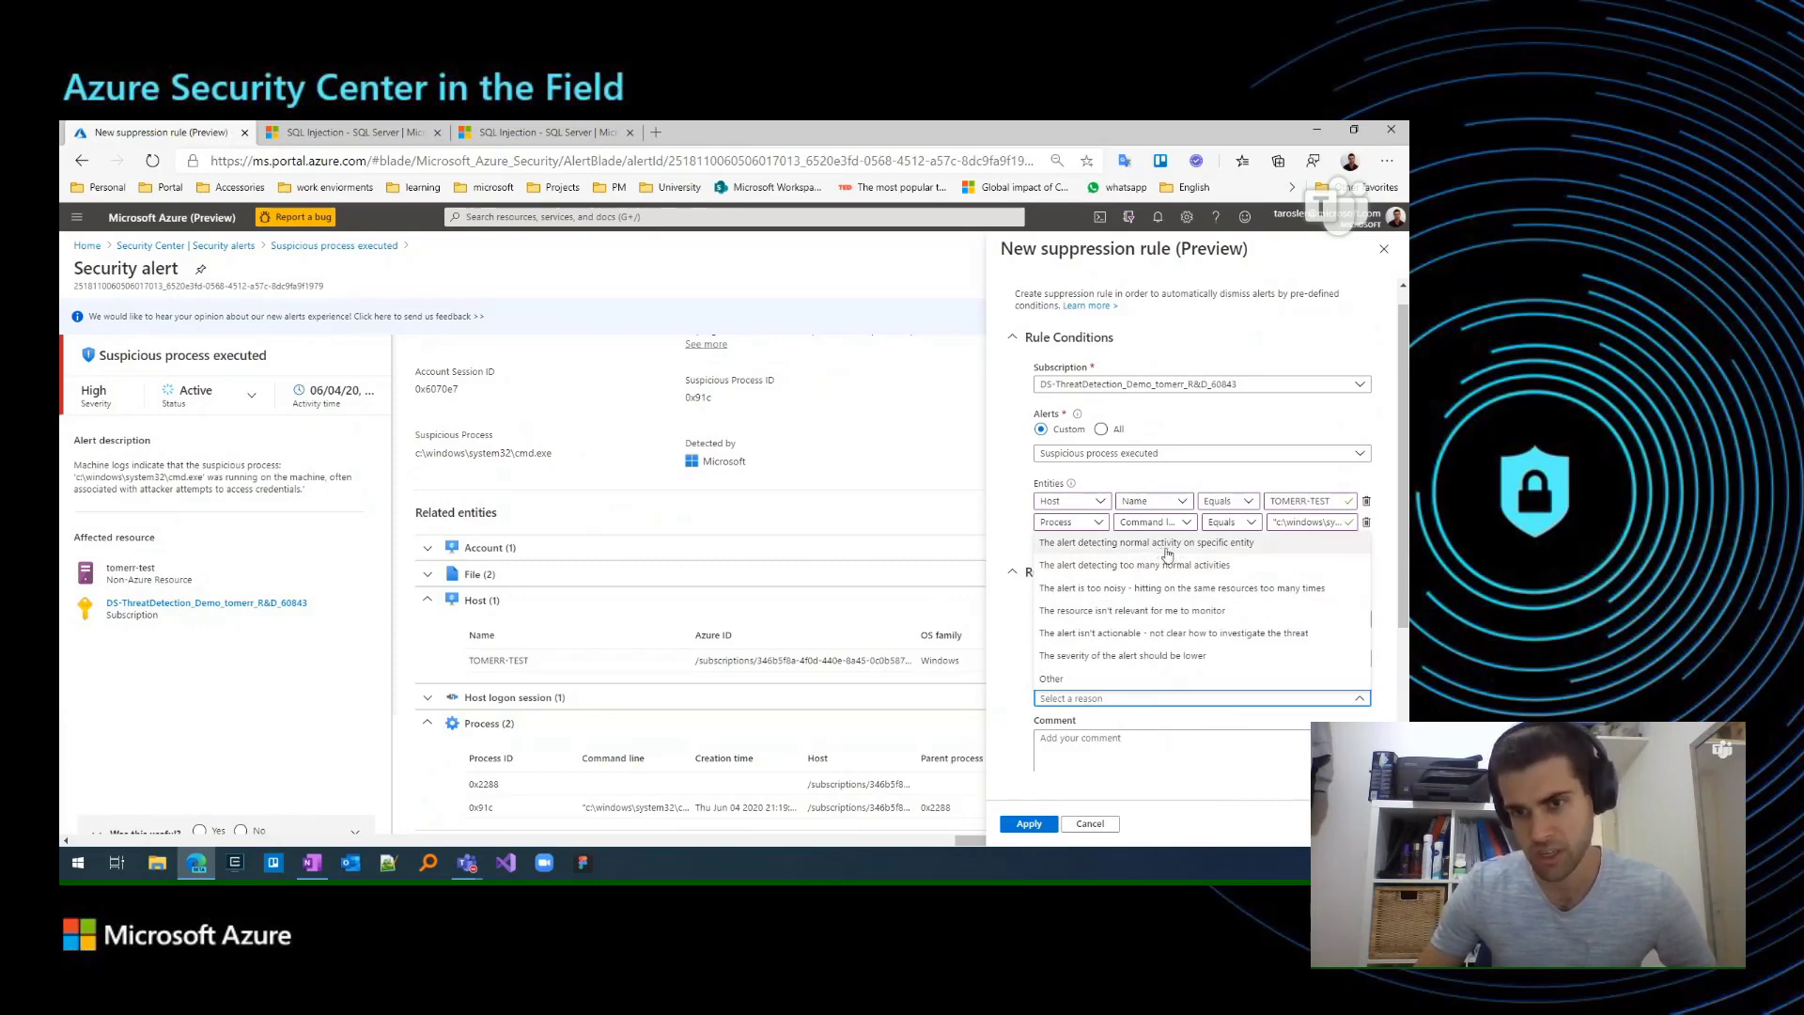
left_click(1282, 545)
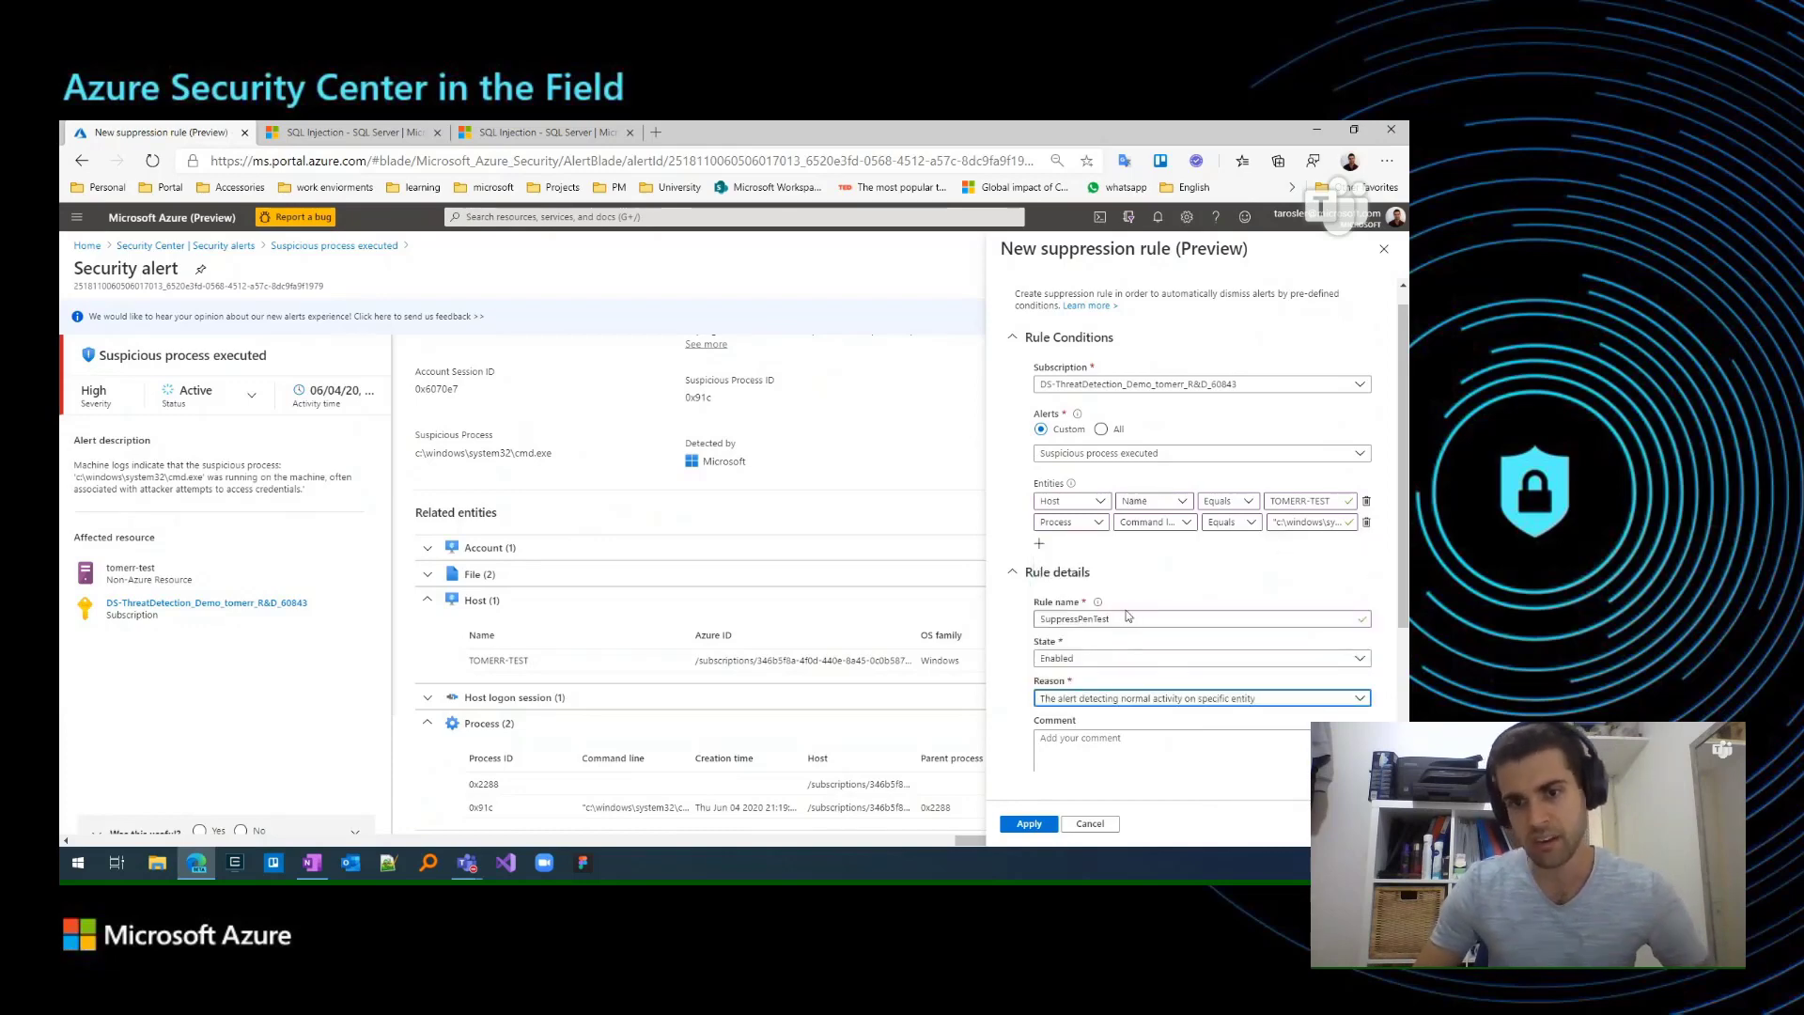
Fill in the rule's comment with the creator's full name followed by "created the rule for suppressing pen test".
scroll(1134, 674, "down", 1)
left_click(1134, 674)
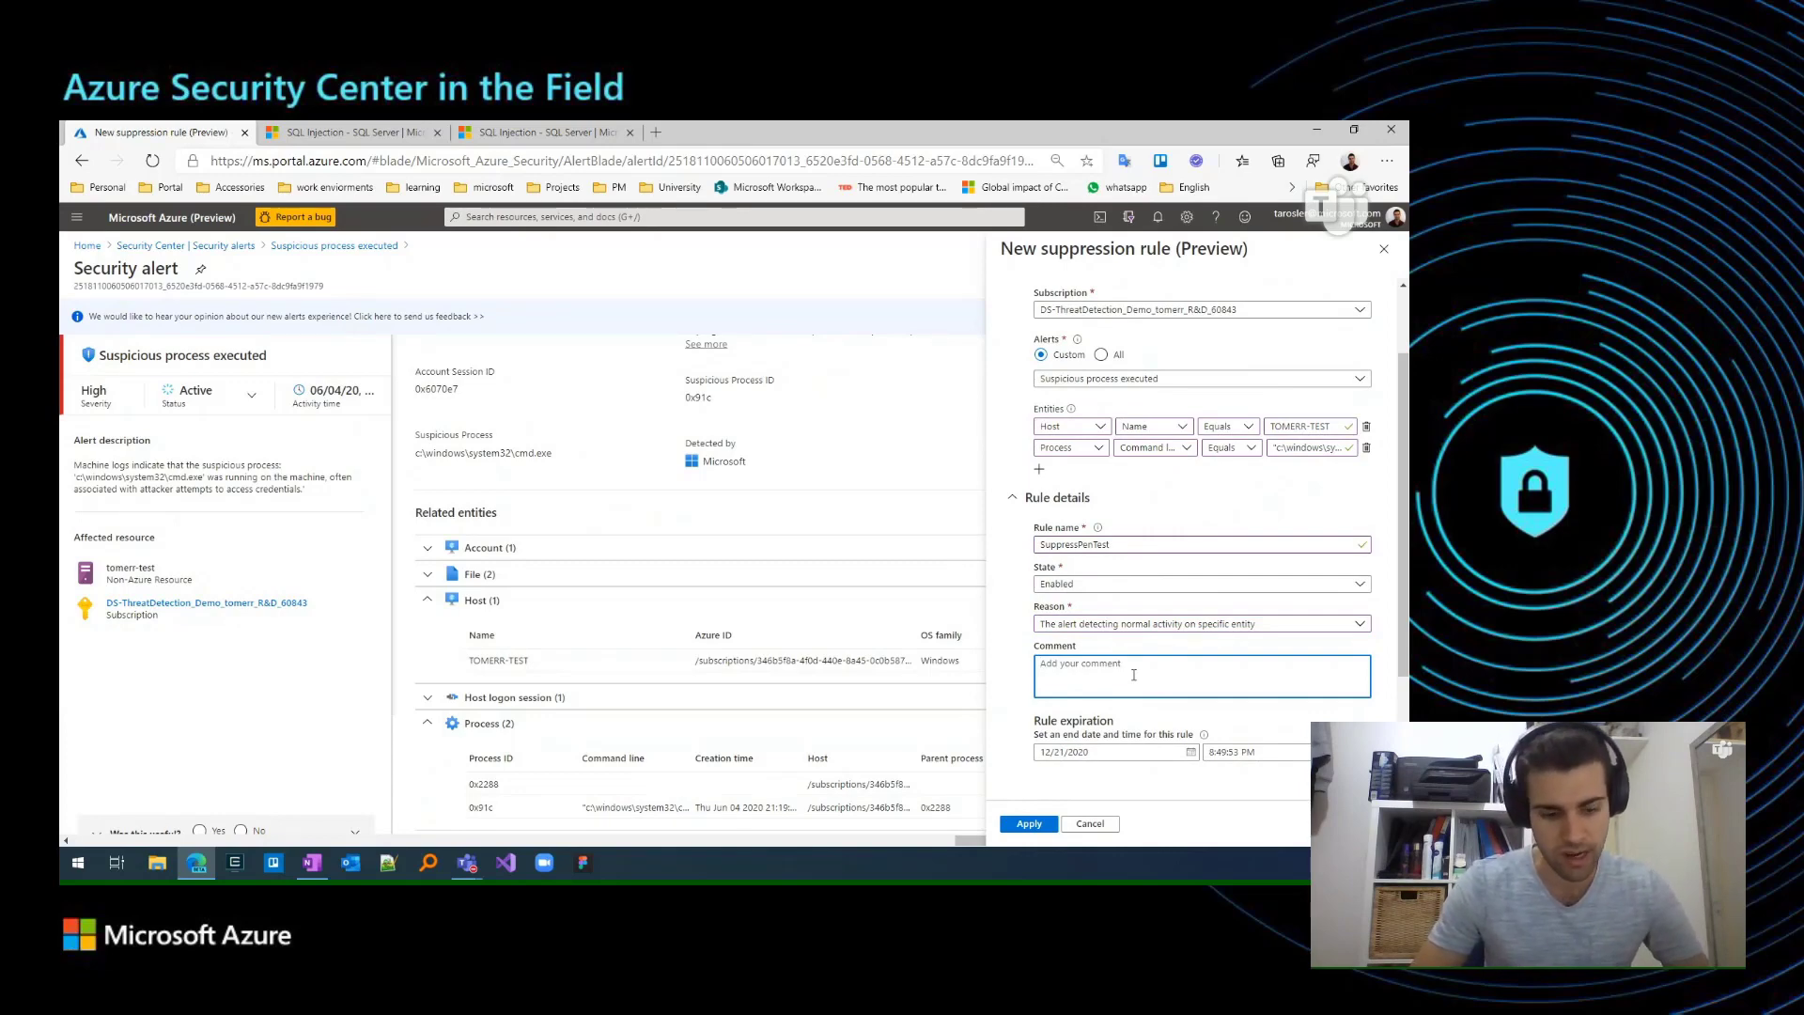
type("tal ro")
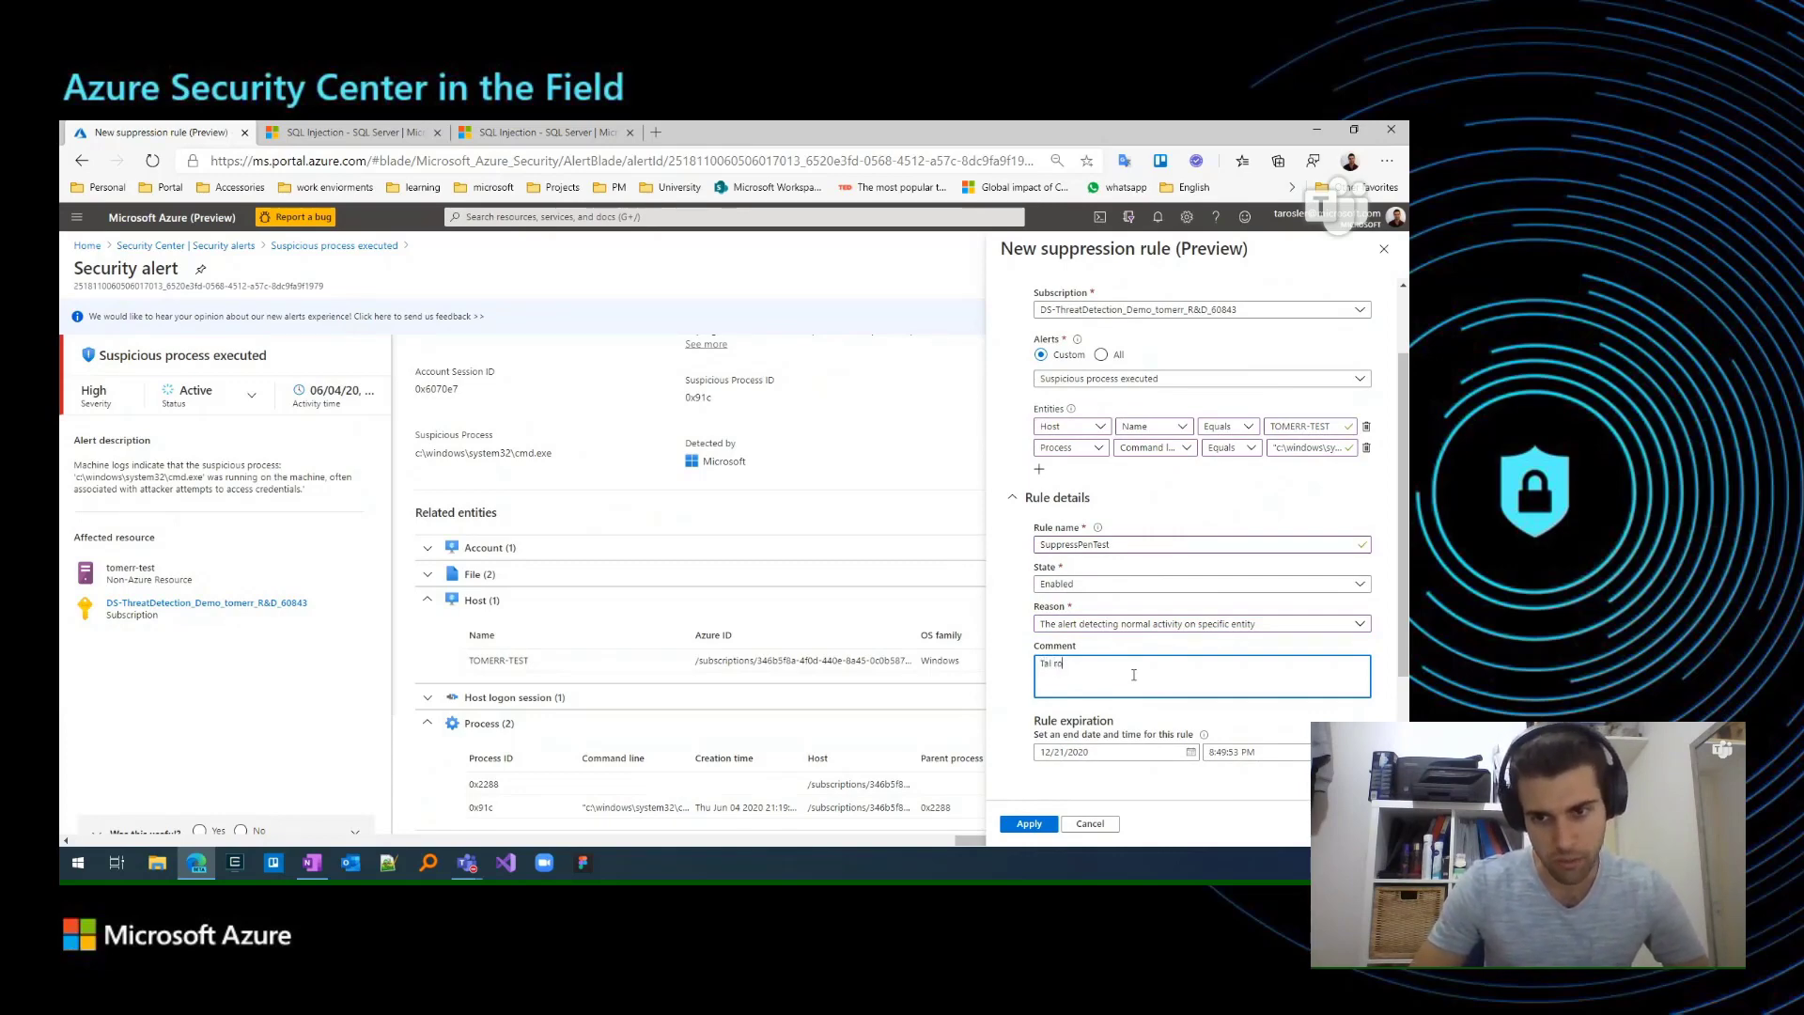
key("BackSpace")
key("BackSpace")
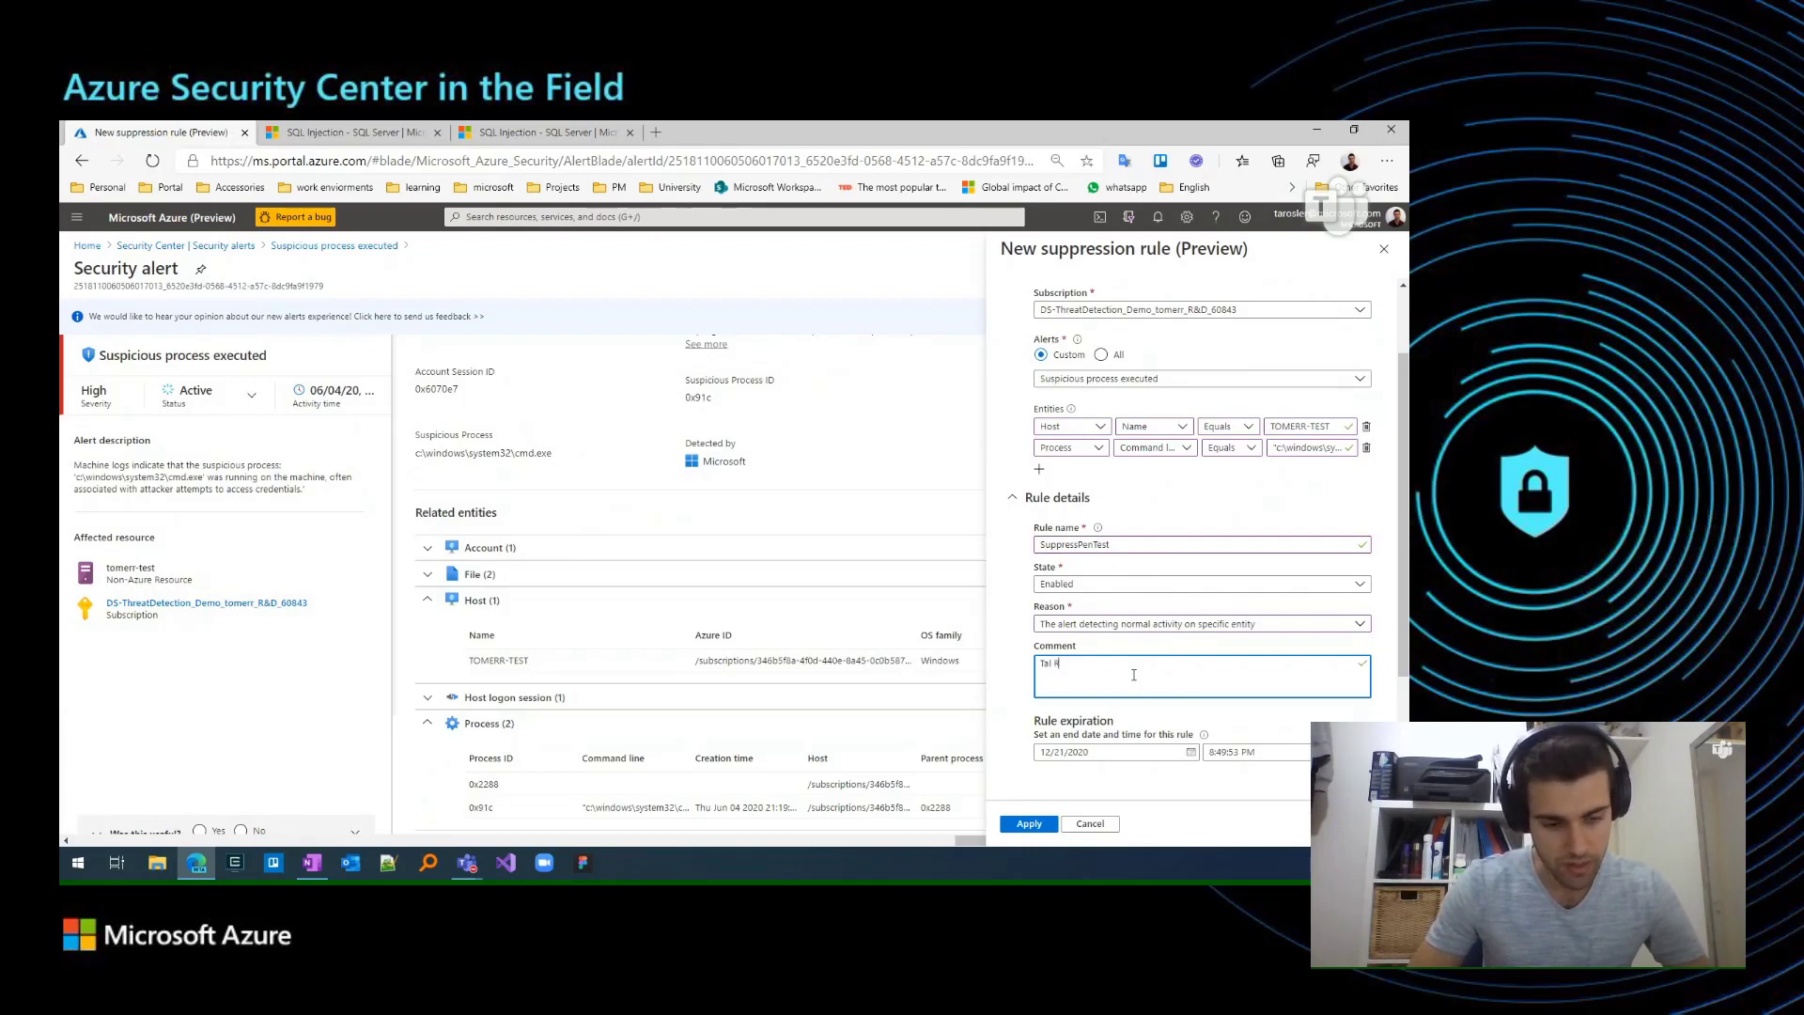
type("osler cre")
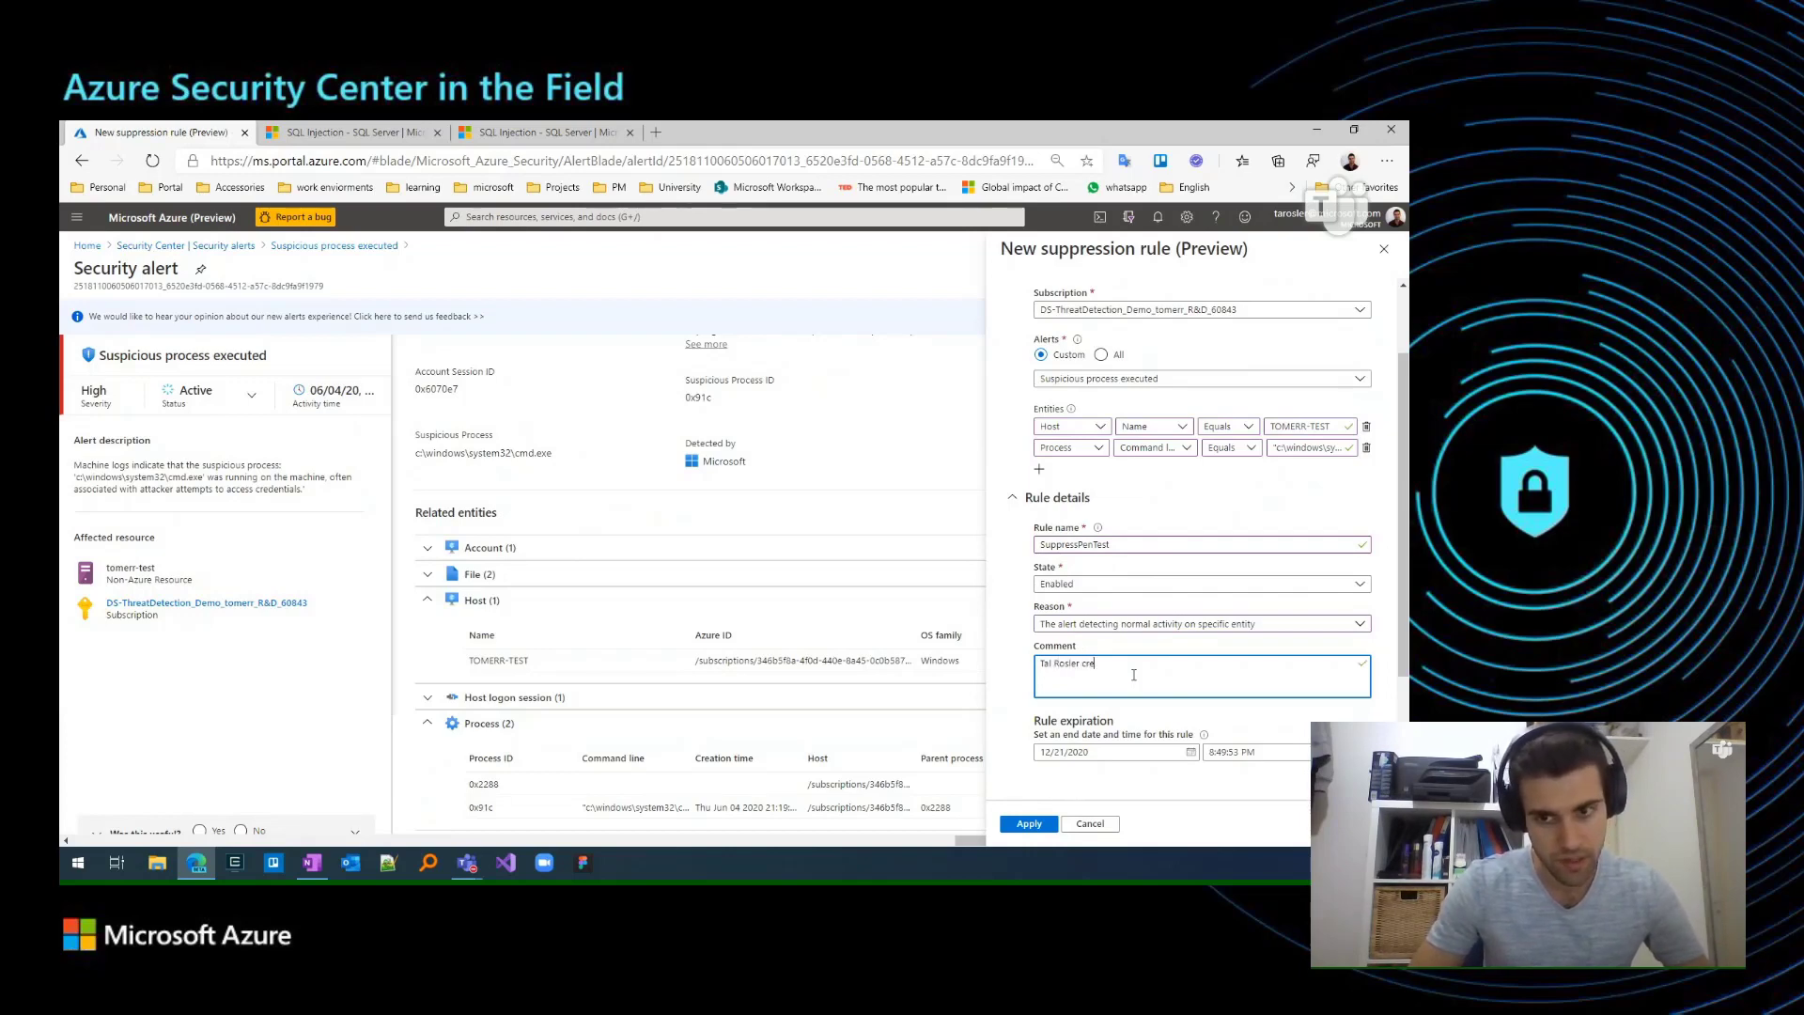
type("ated rth")
key("BackSpace")
key("BackSpace")
key("BackSpace")
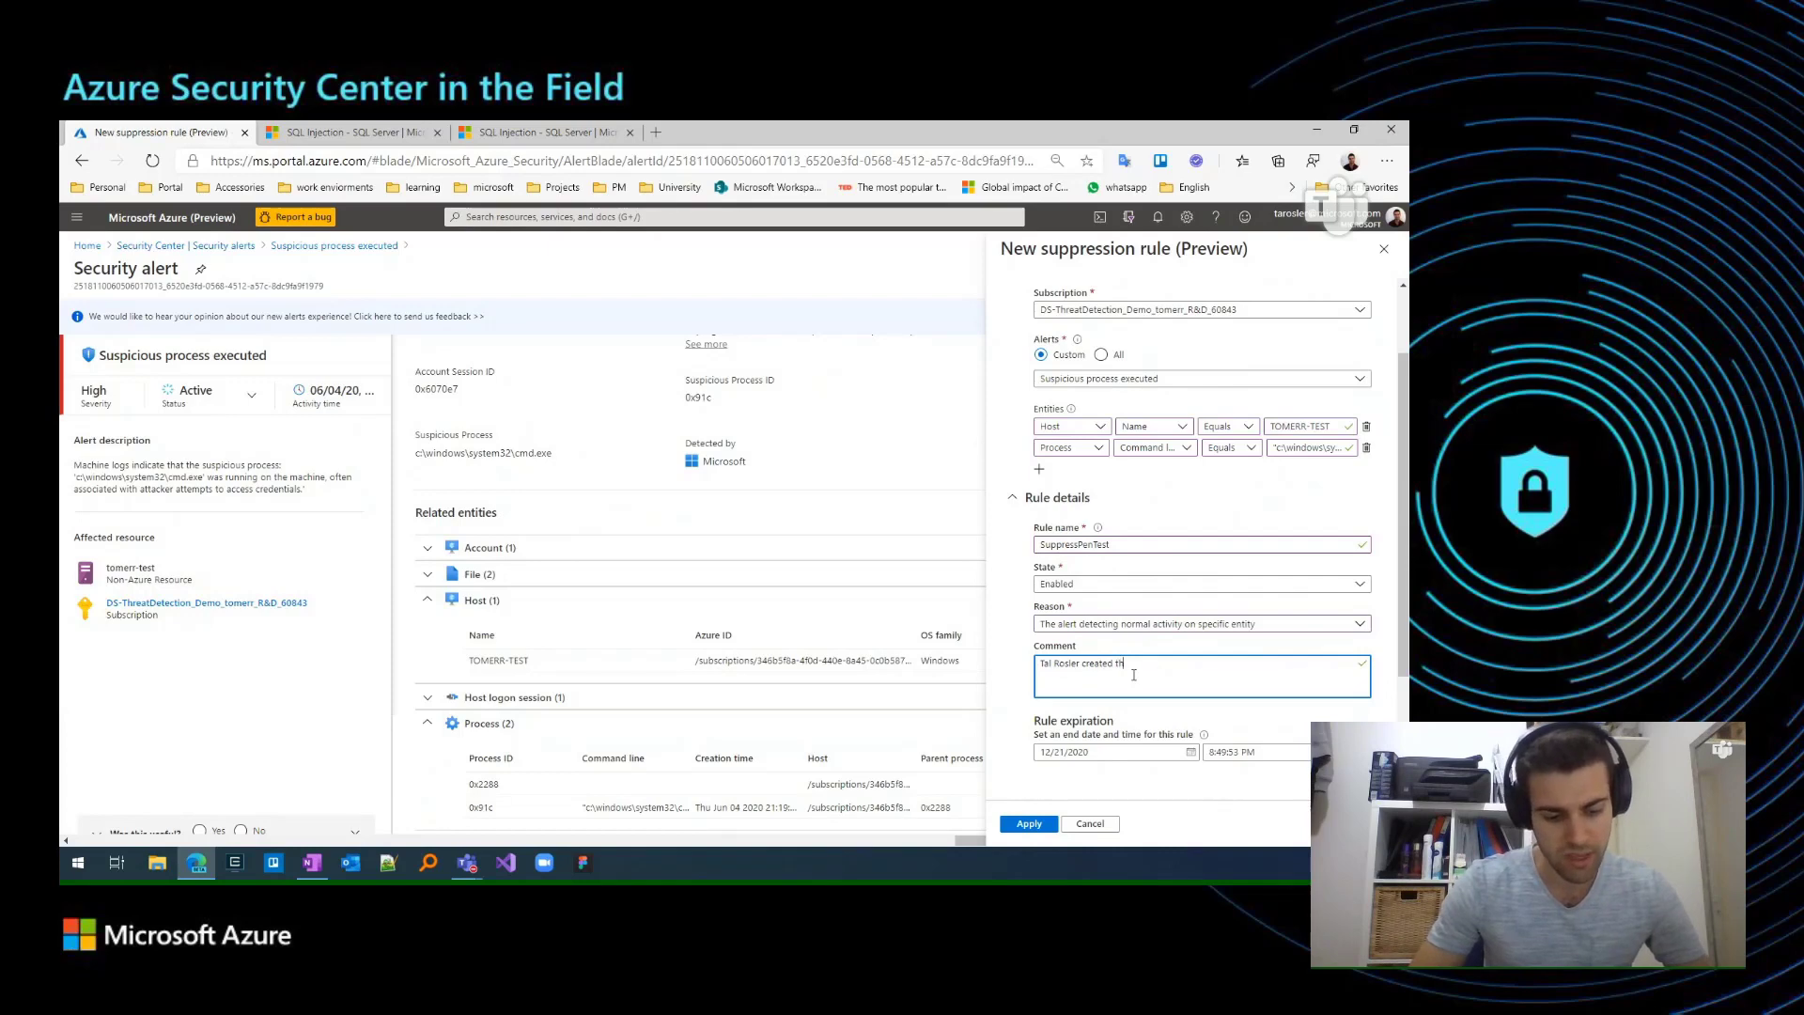
type("the rule")
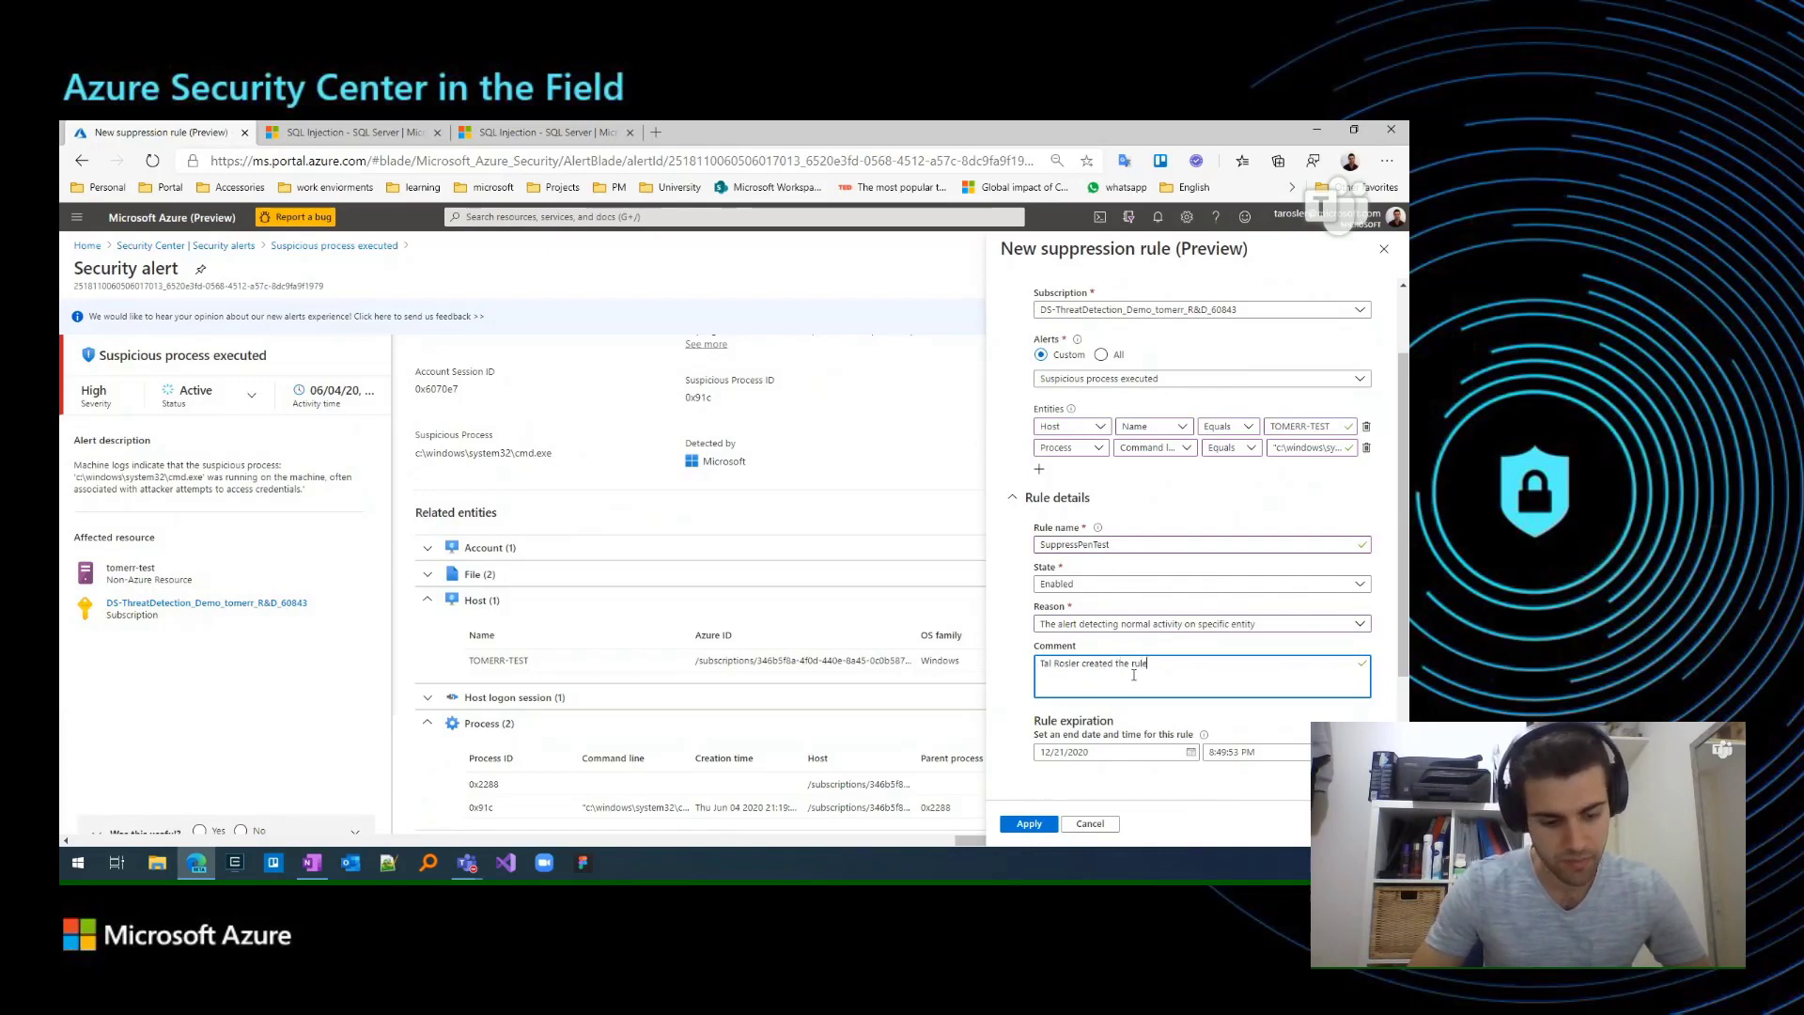
type(" for suppres")
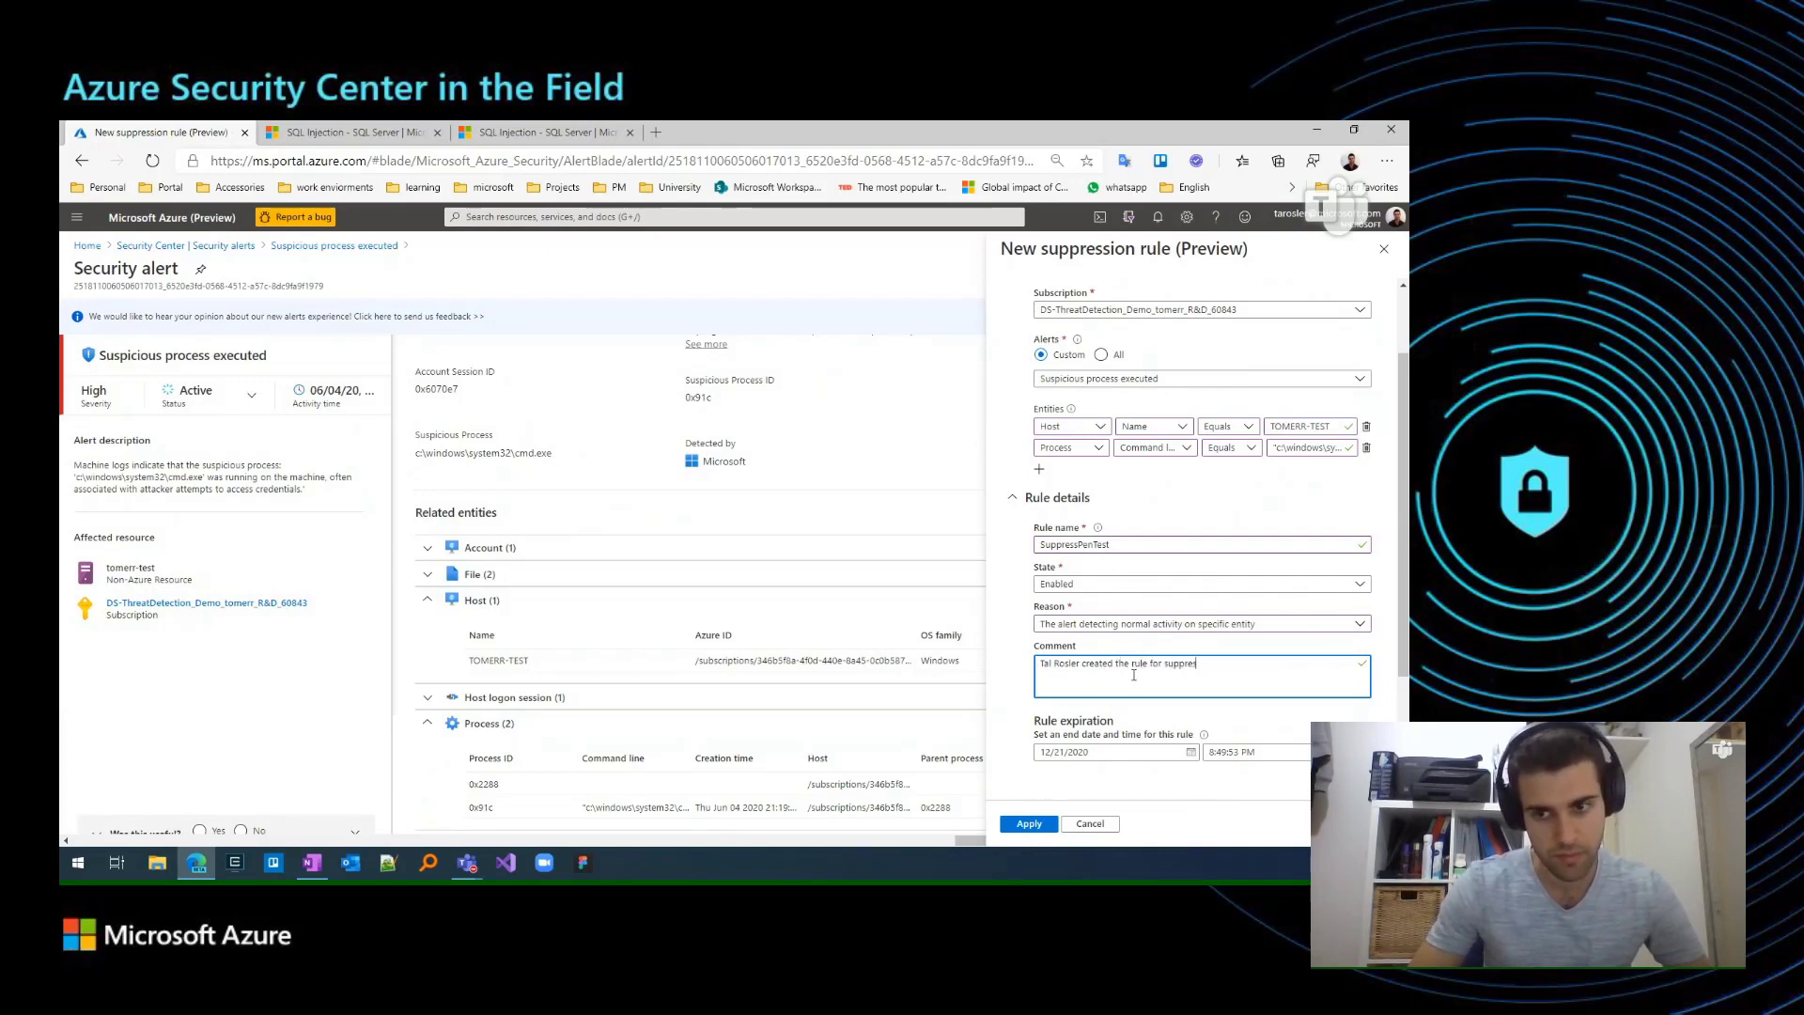
type("sing pen test")
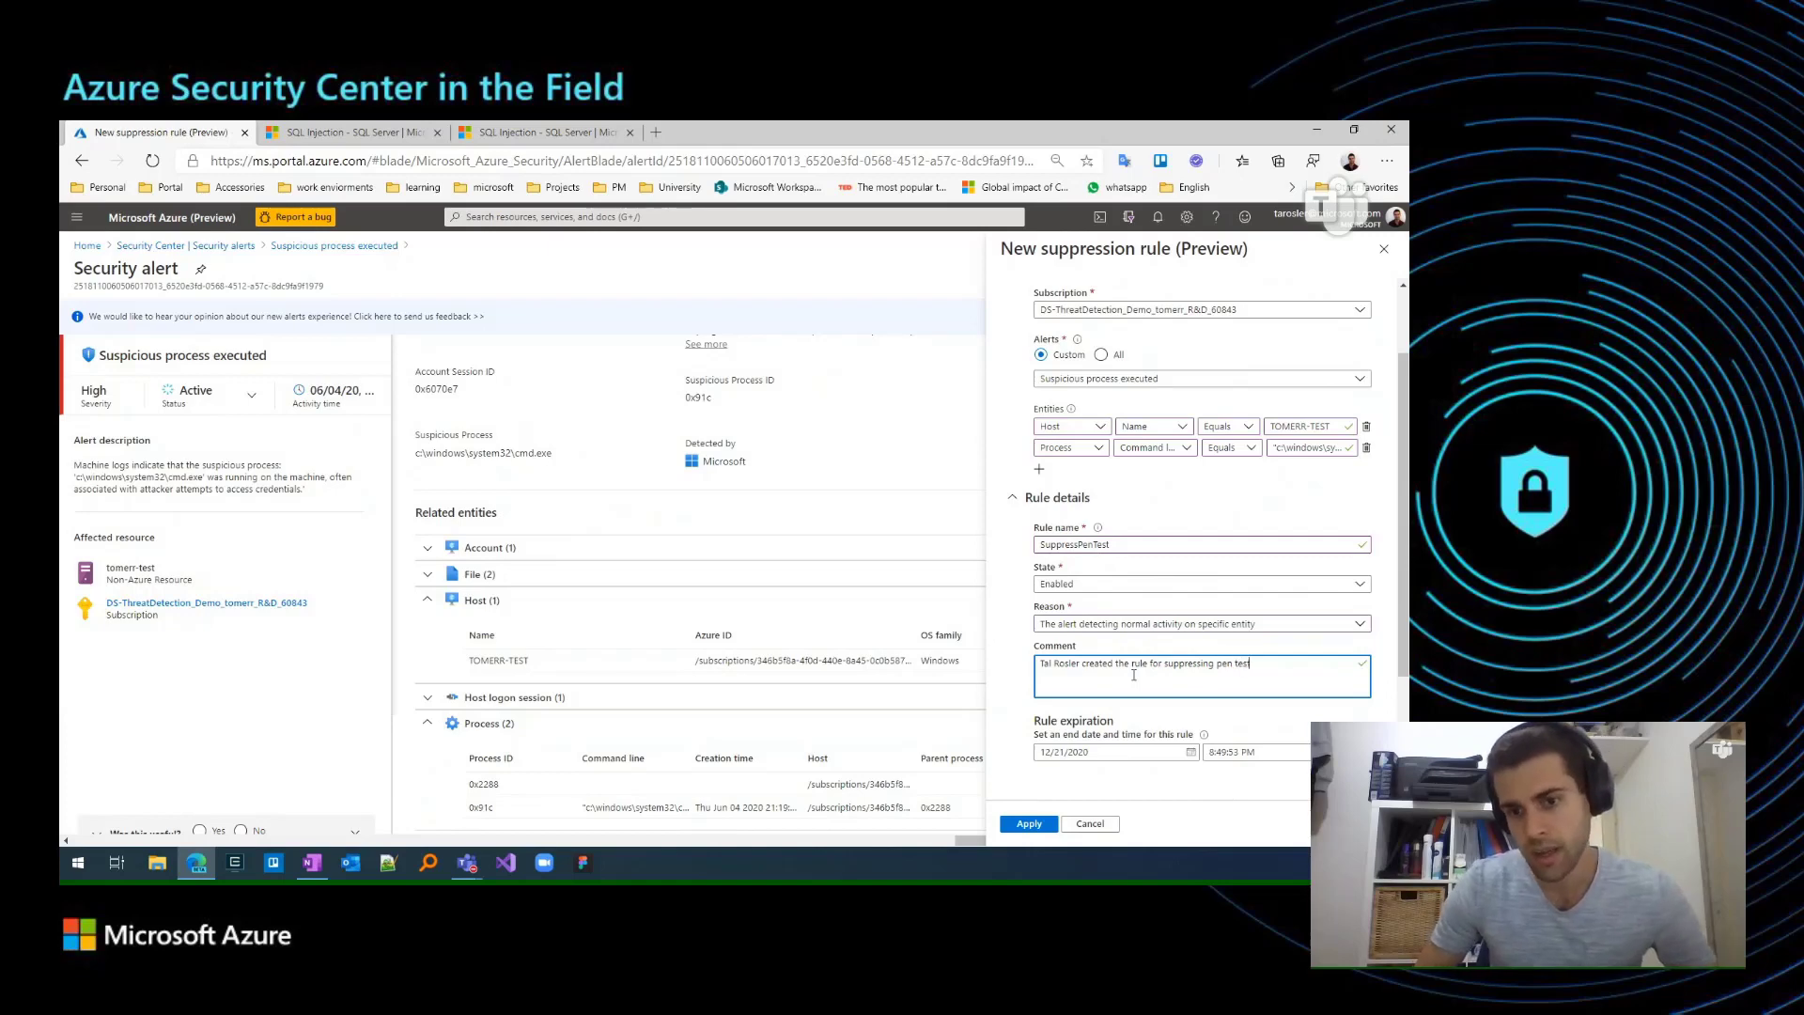
Choose 12/21/2020 as the rule's expiration date.
scroll(1134, 675, "down", 1)
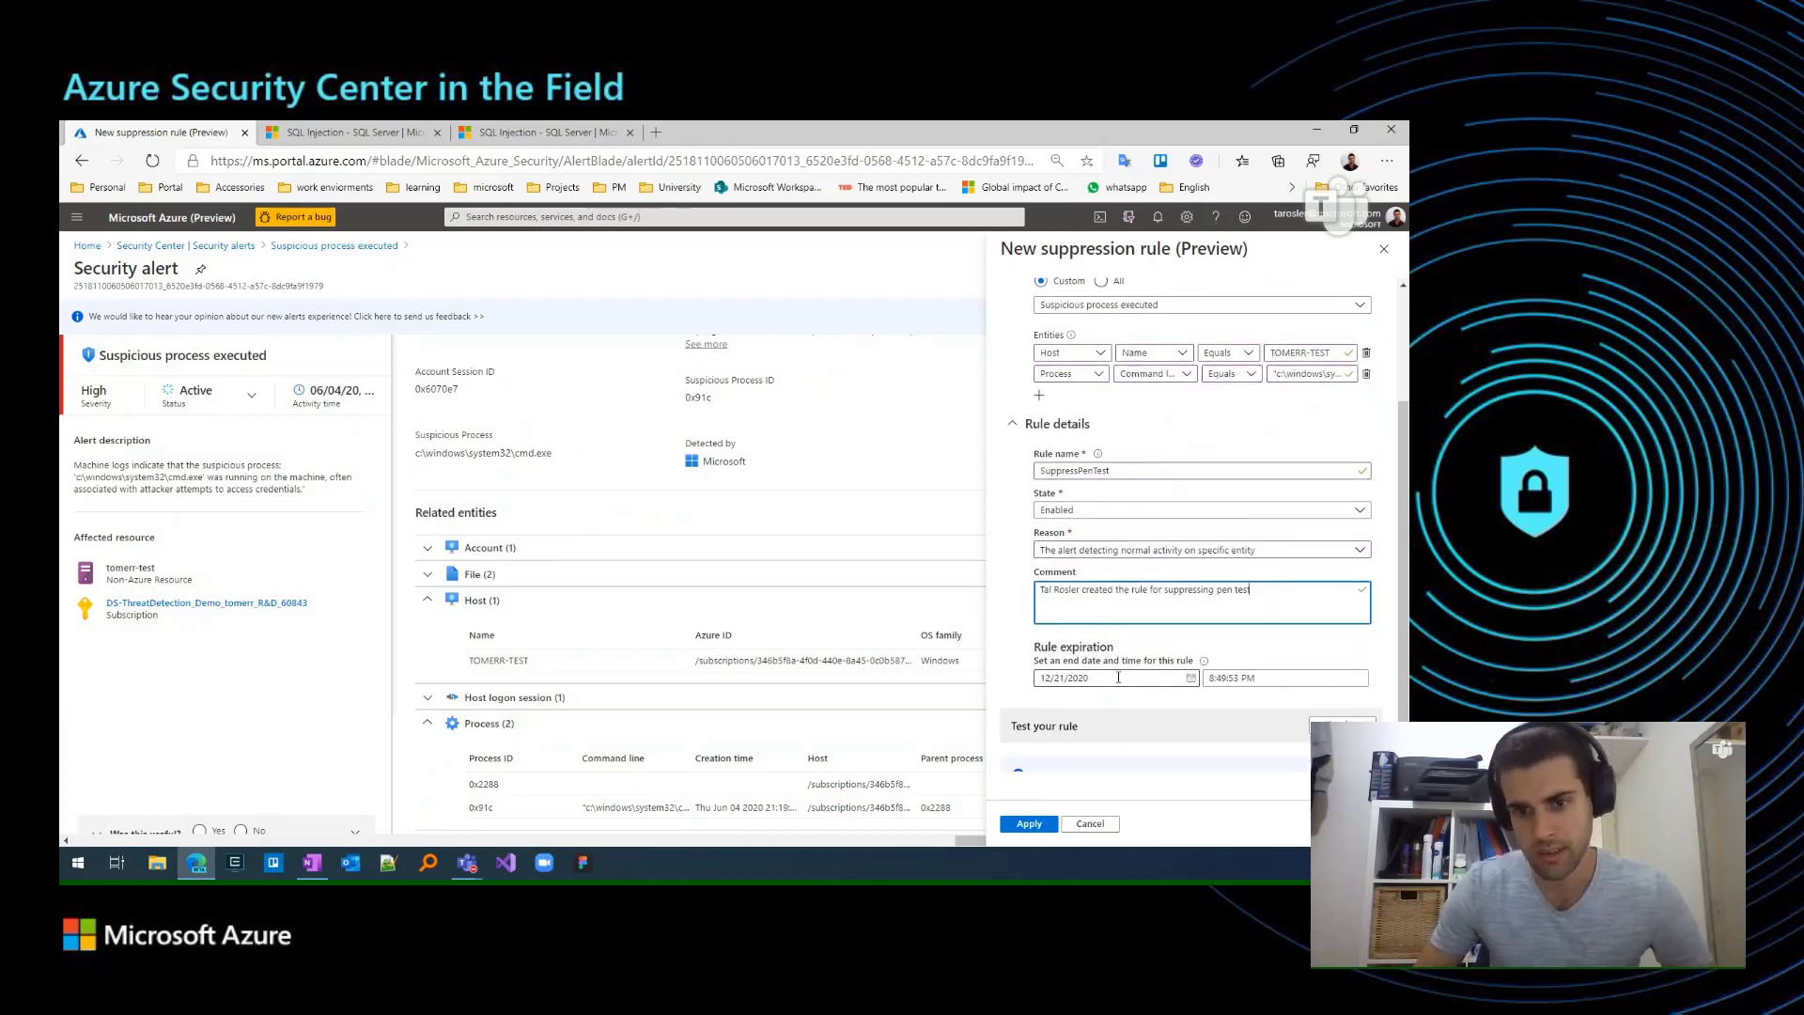
left_click(1121, 678)
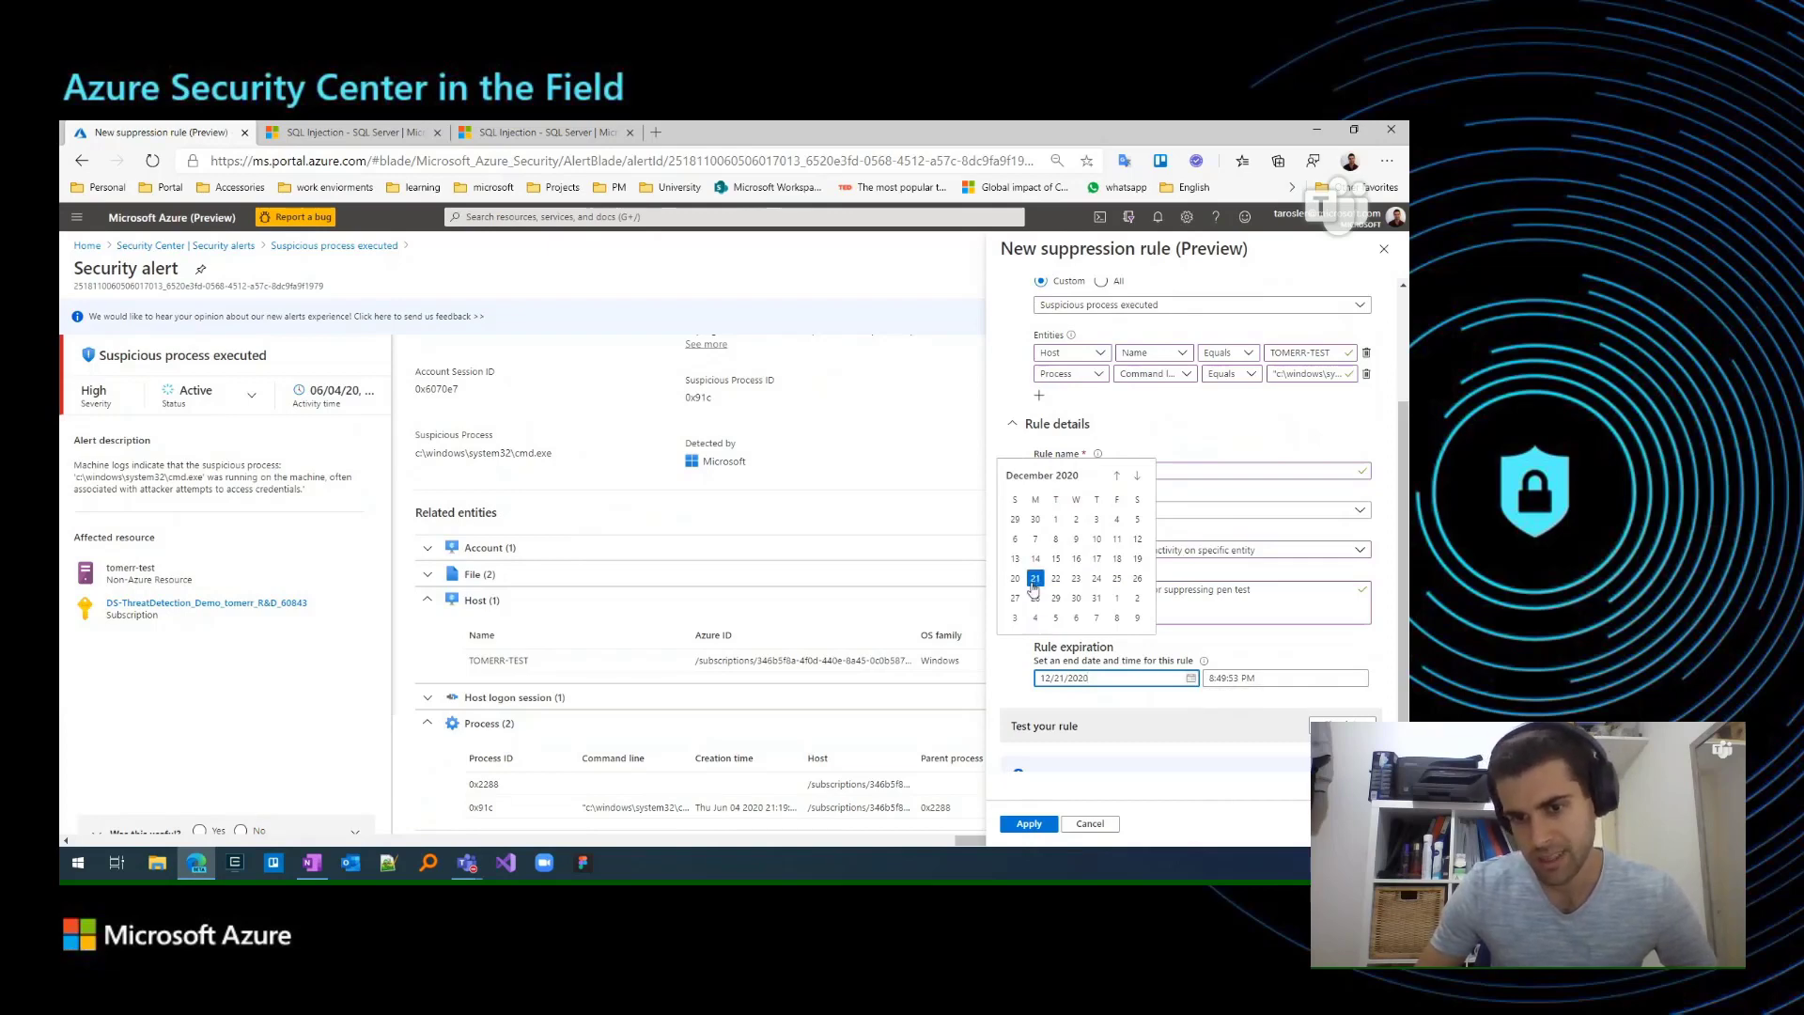
left_click(1034, 583)
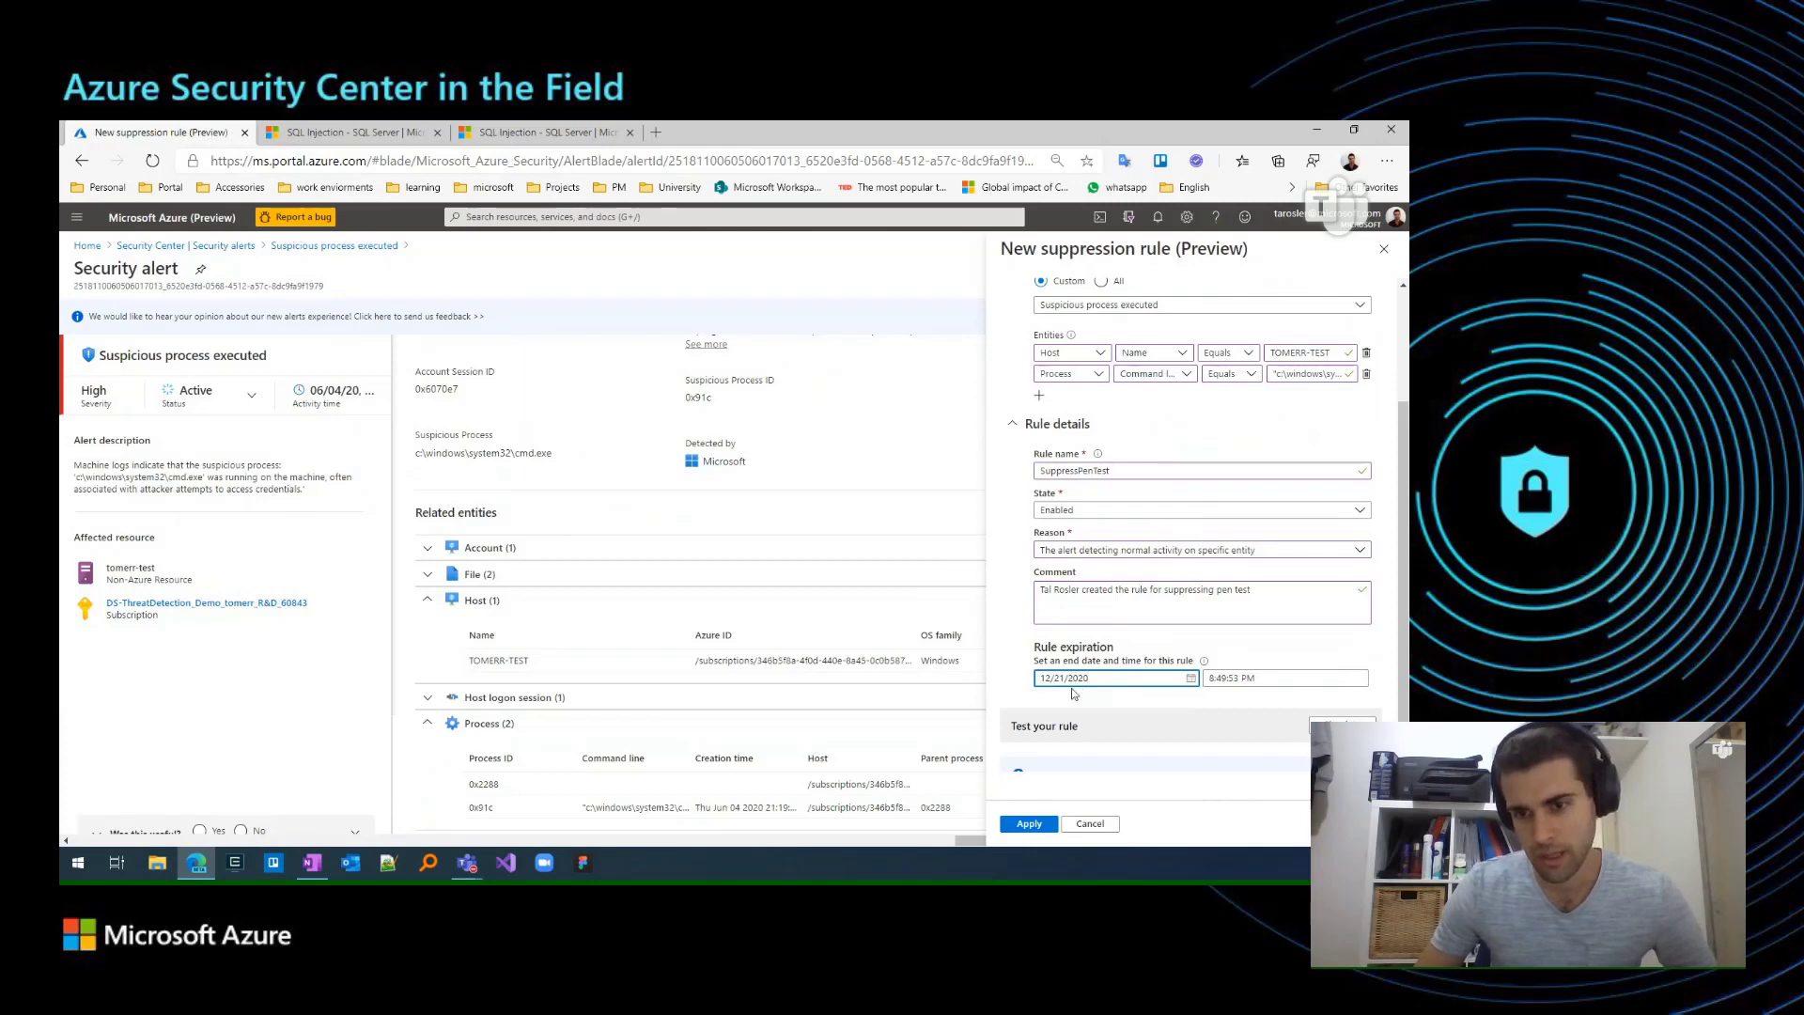
Simulate the suppression rule against the existing alerts, review its conditions and details, and apply the rule.
scroll(1074, 693, "down", 1)
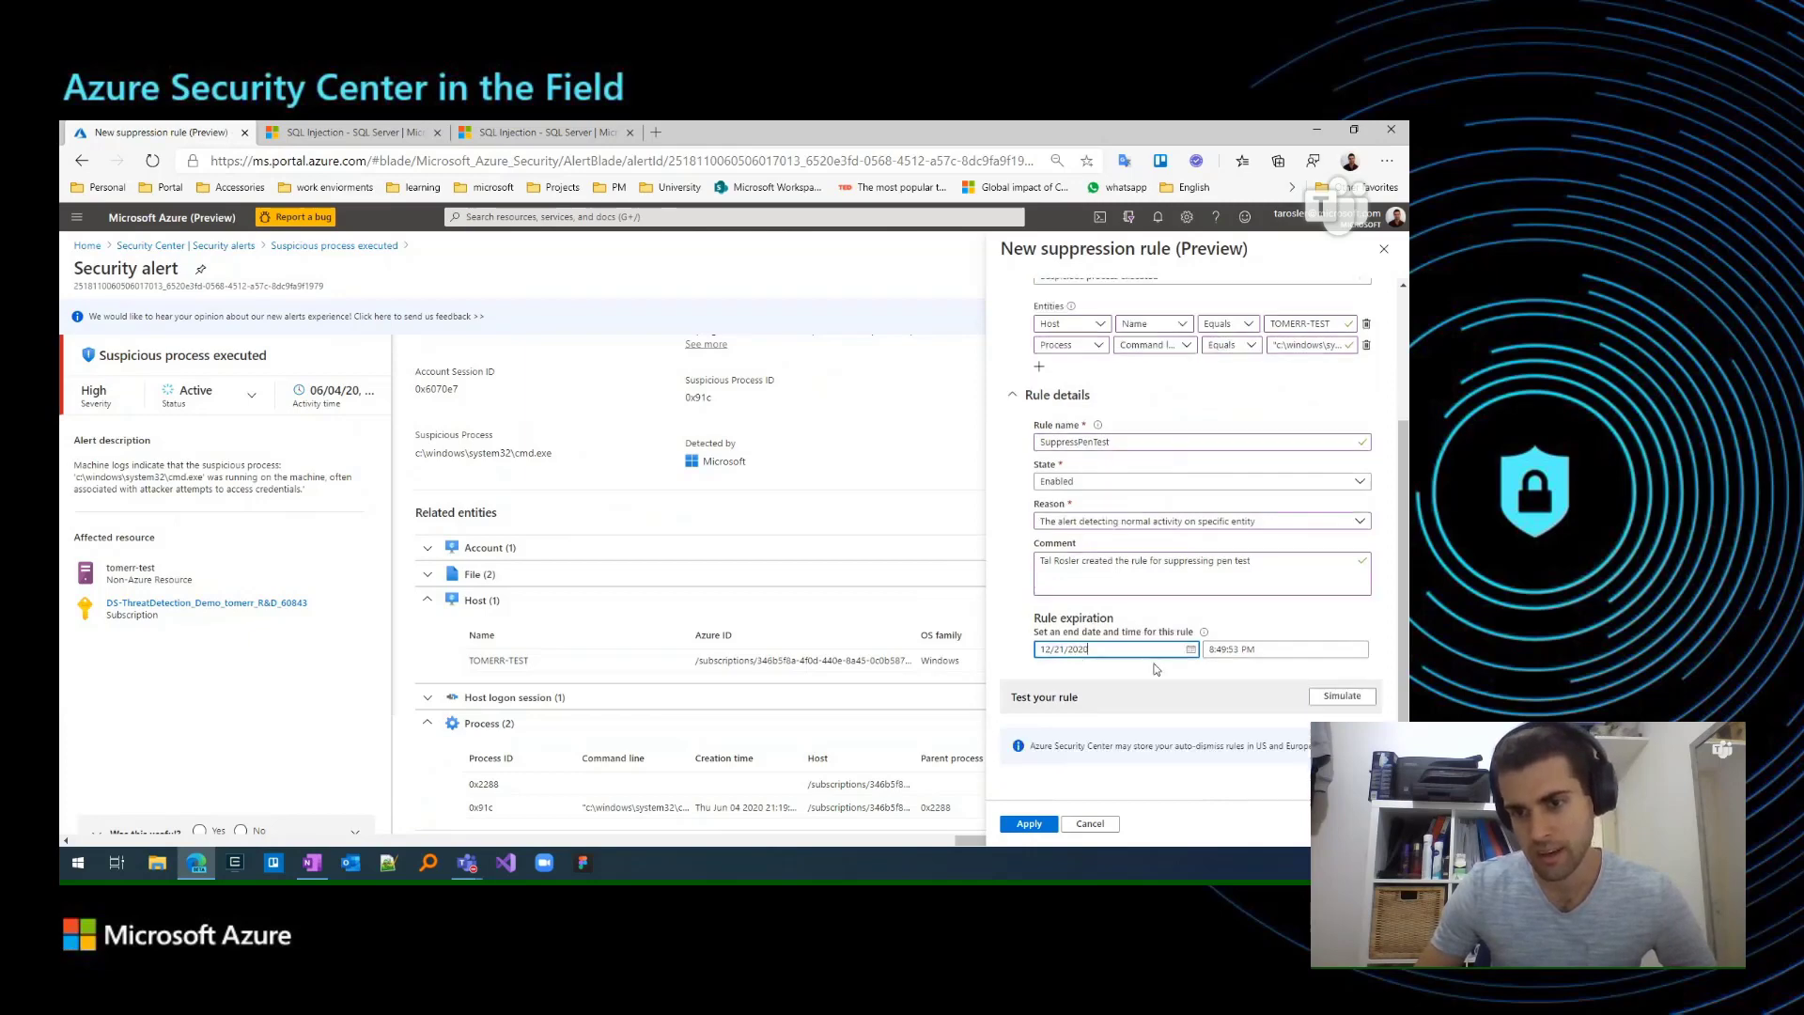
left_click(1345, 677)
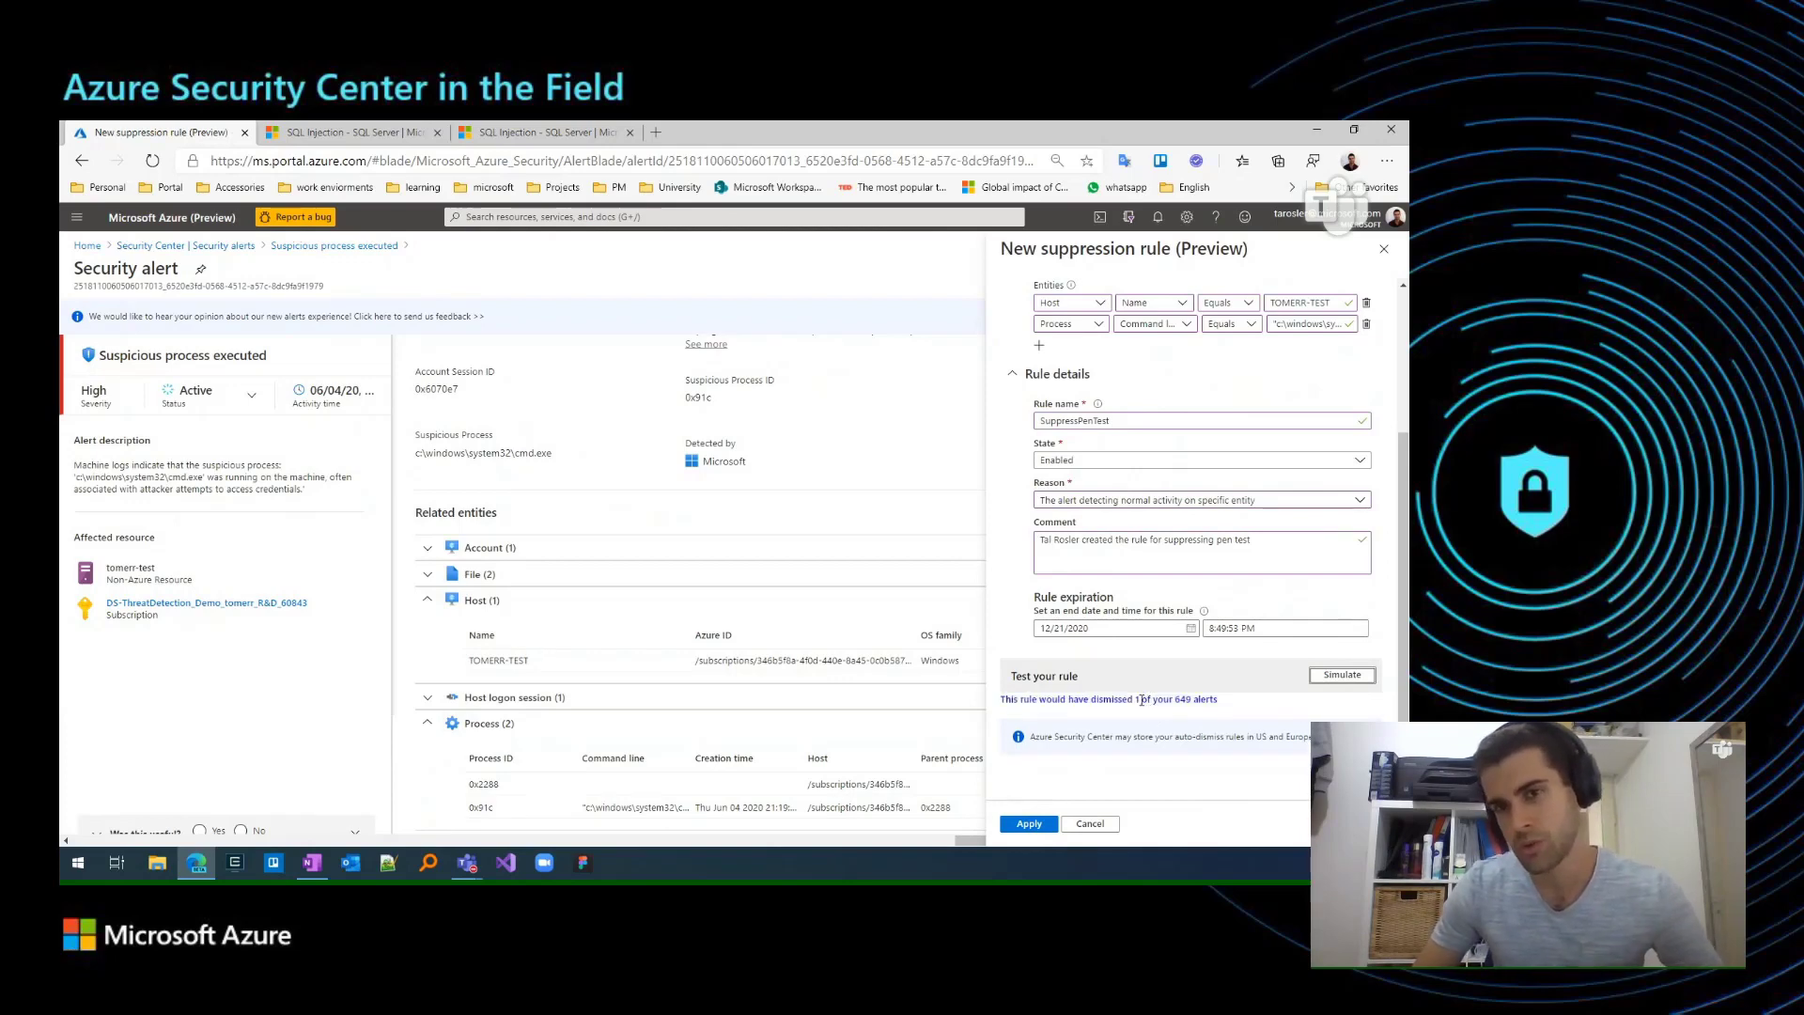
scroll(1128, 599, "up", 2)
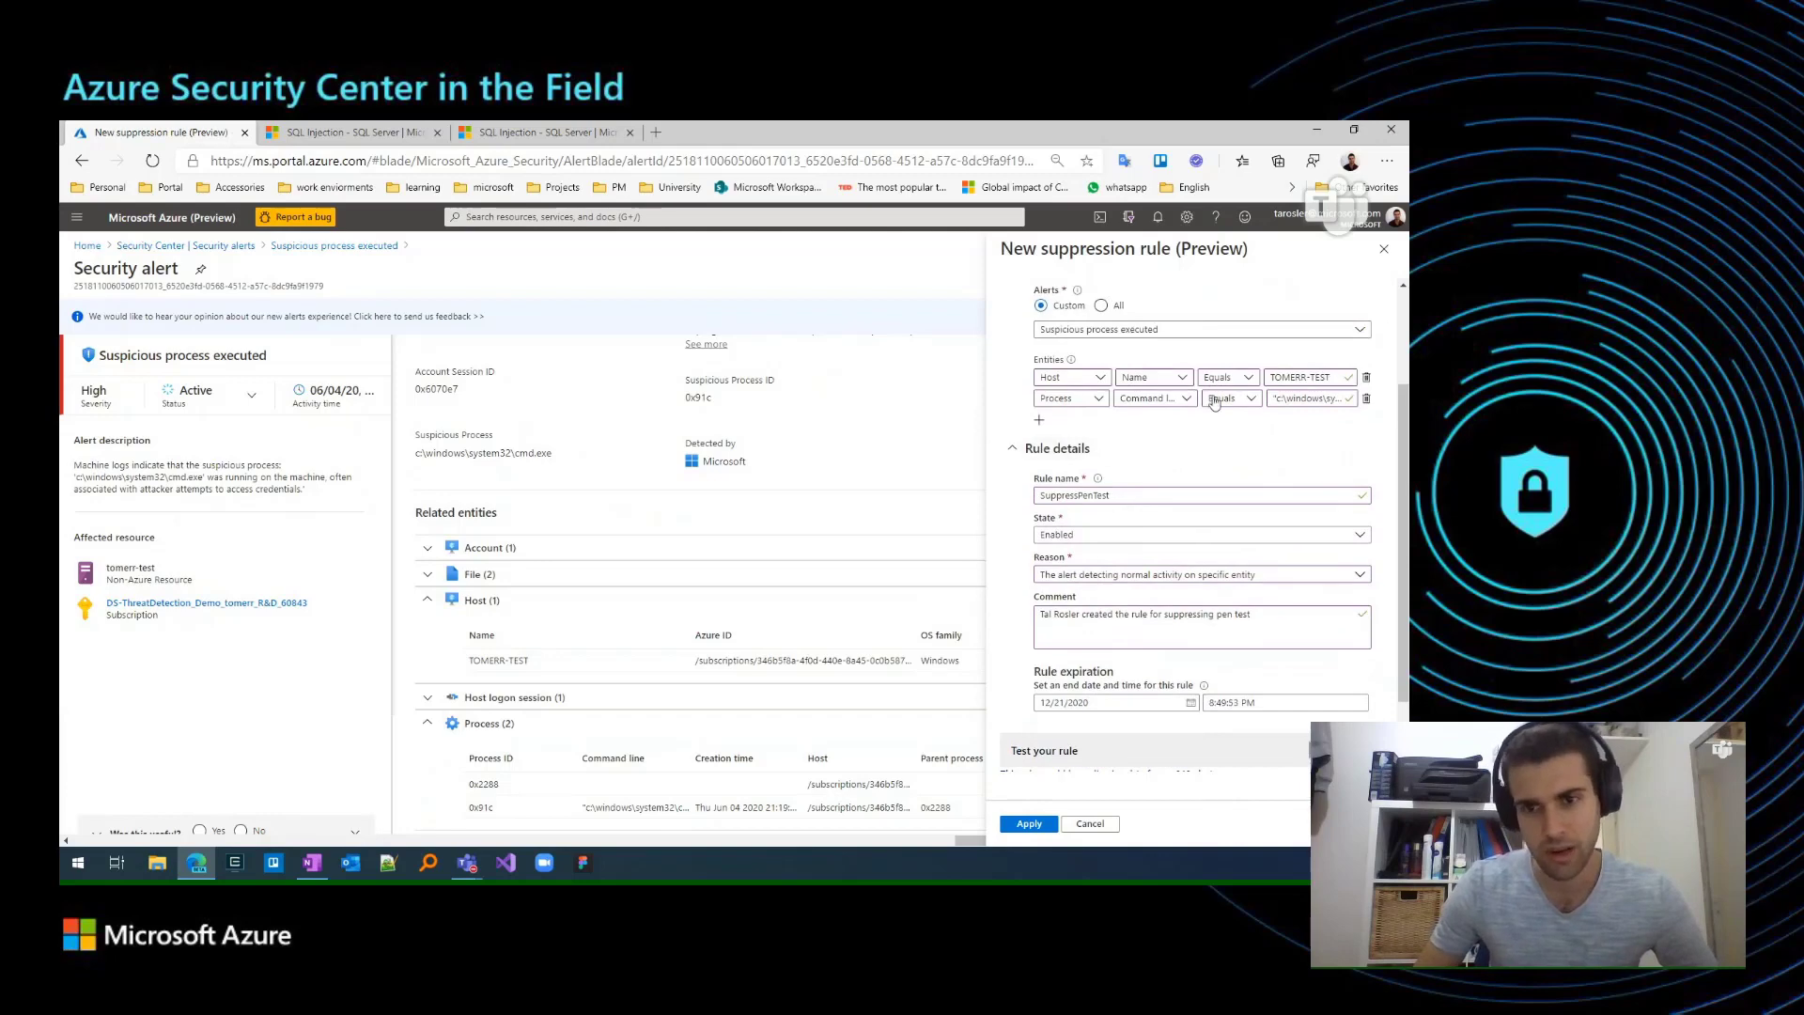
scroll(1064, 589, "down", 2)
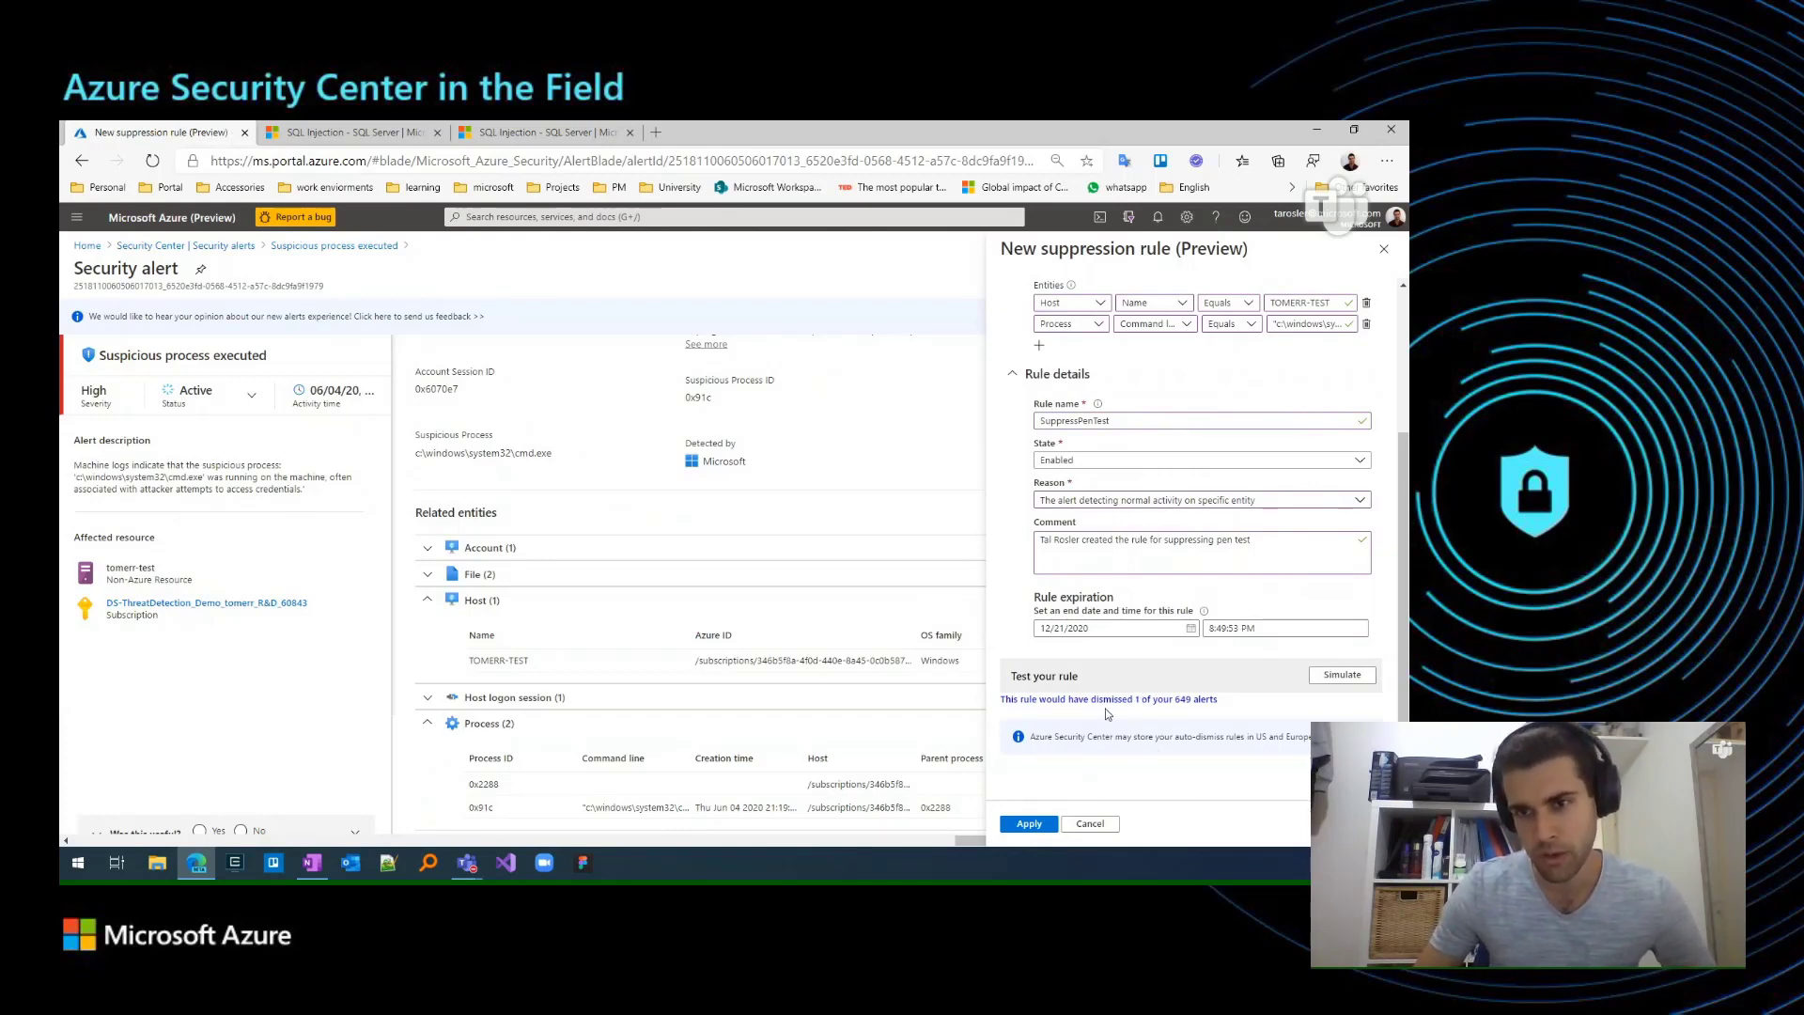
scroll(1132, 670, "up", 2)
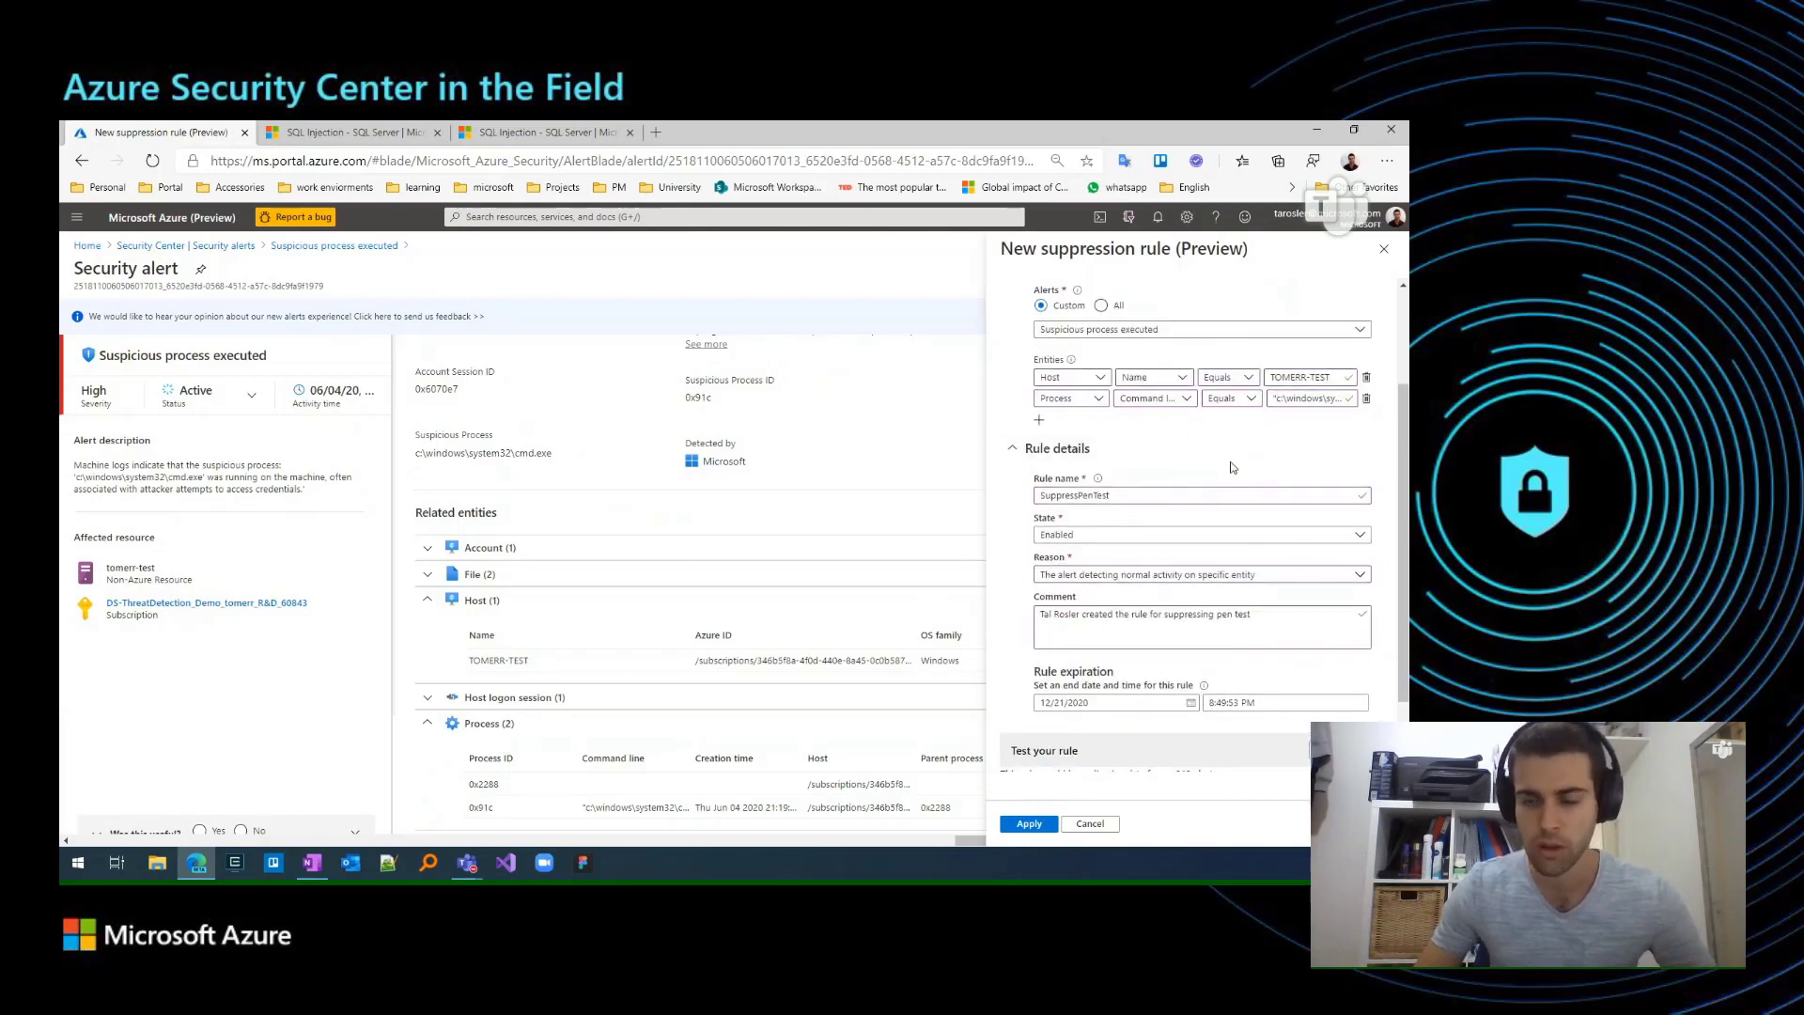
scroll(1118, 611, "down", 2)
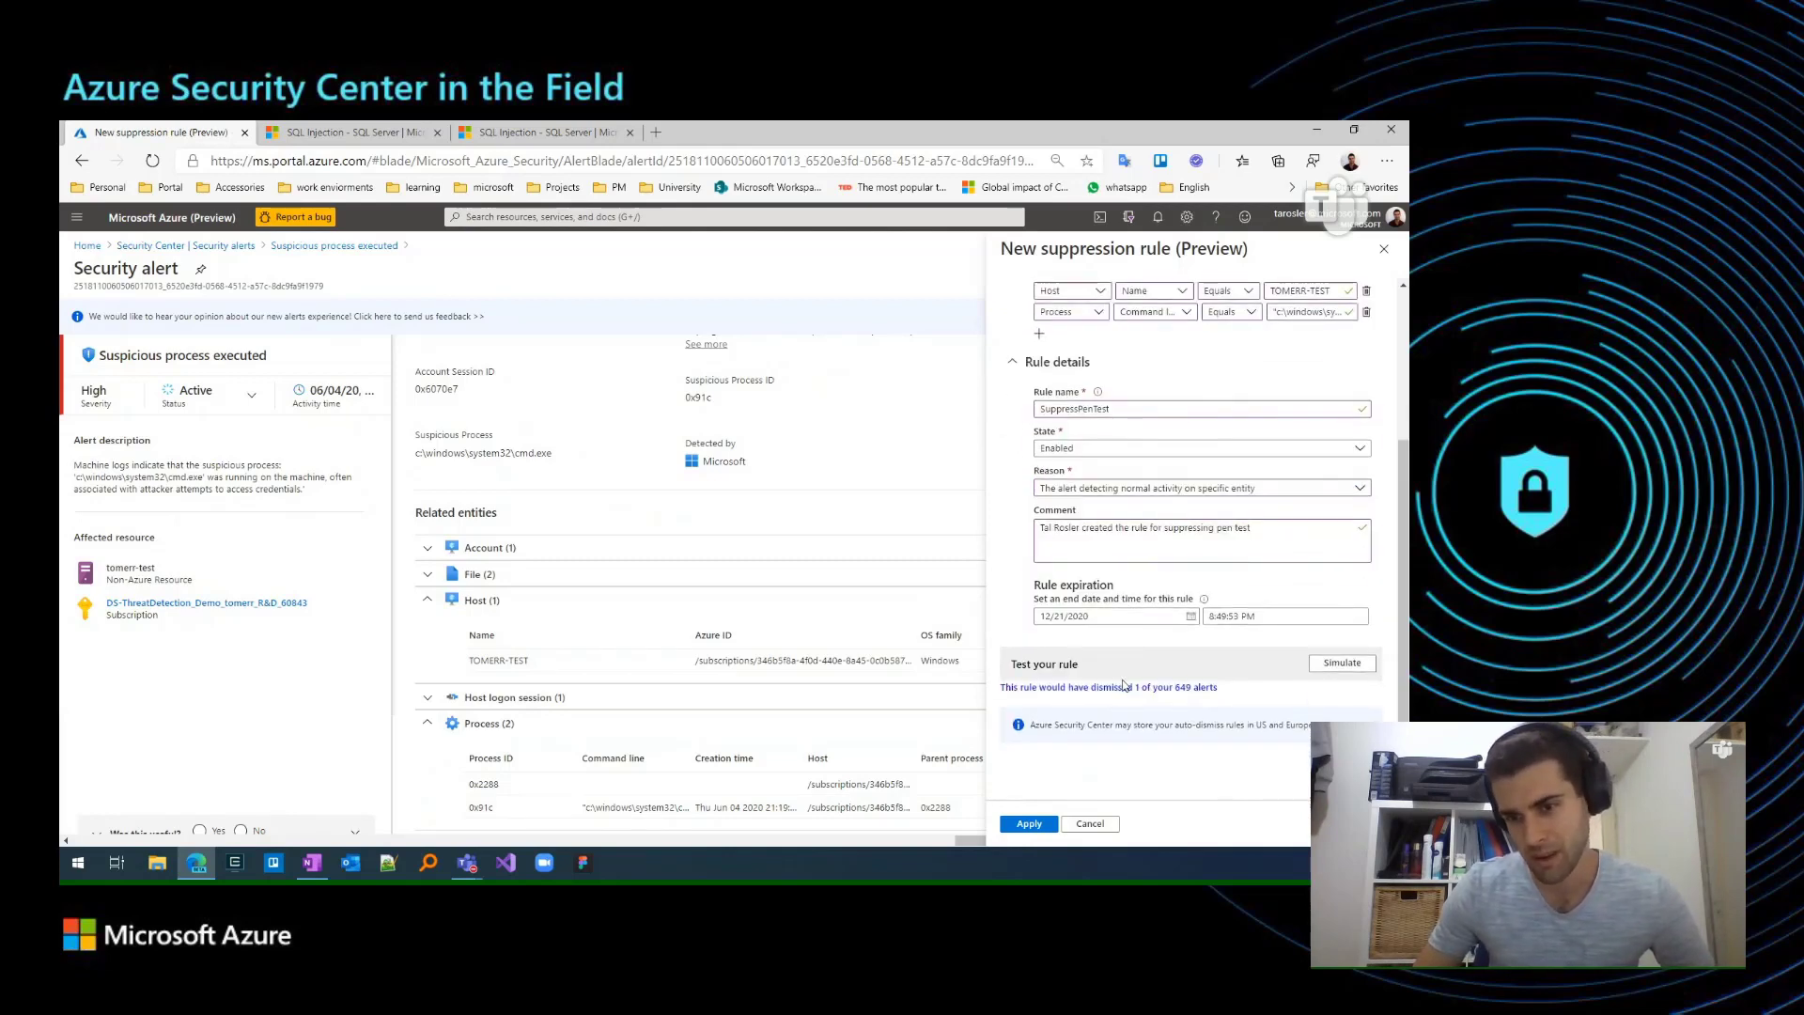
left_click(1028, 823)
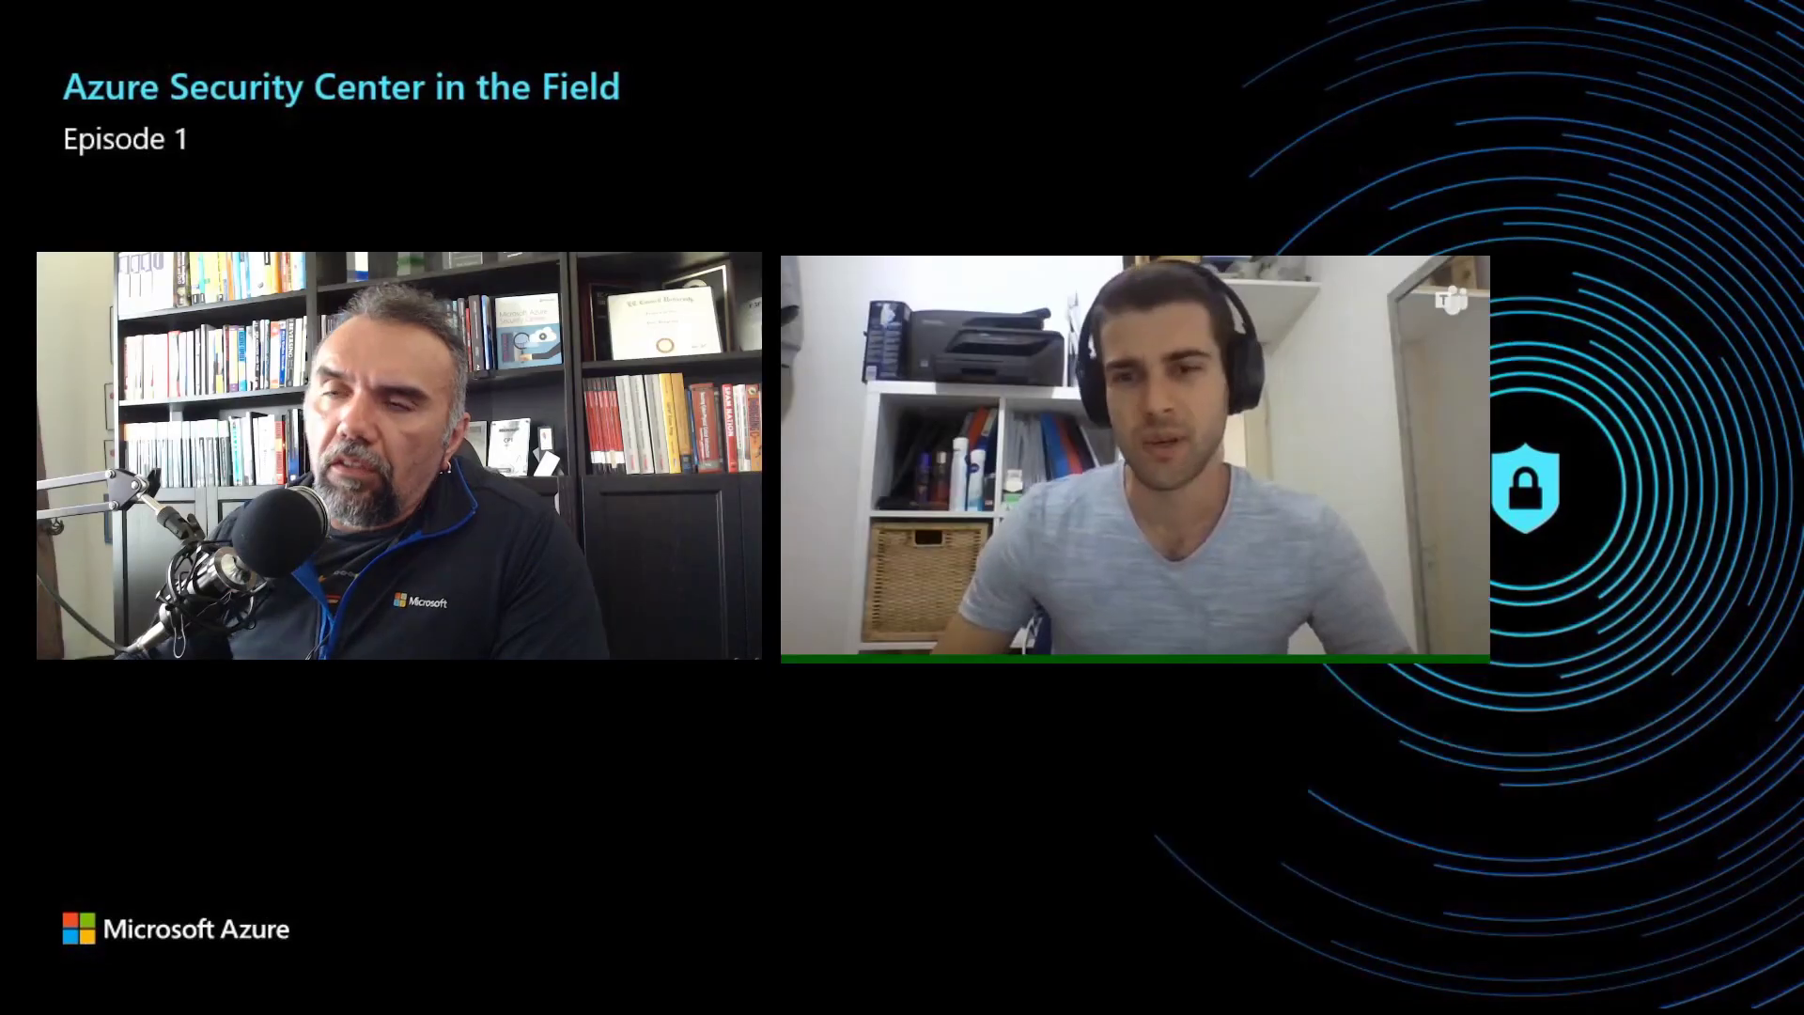